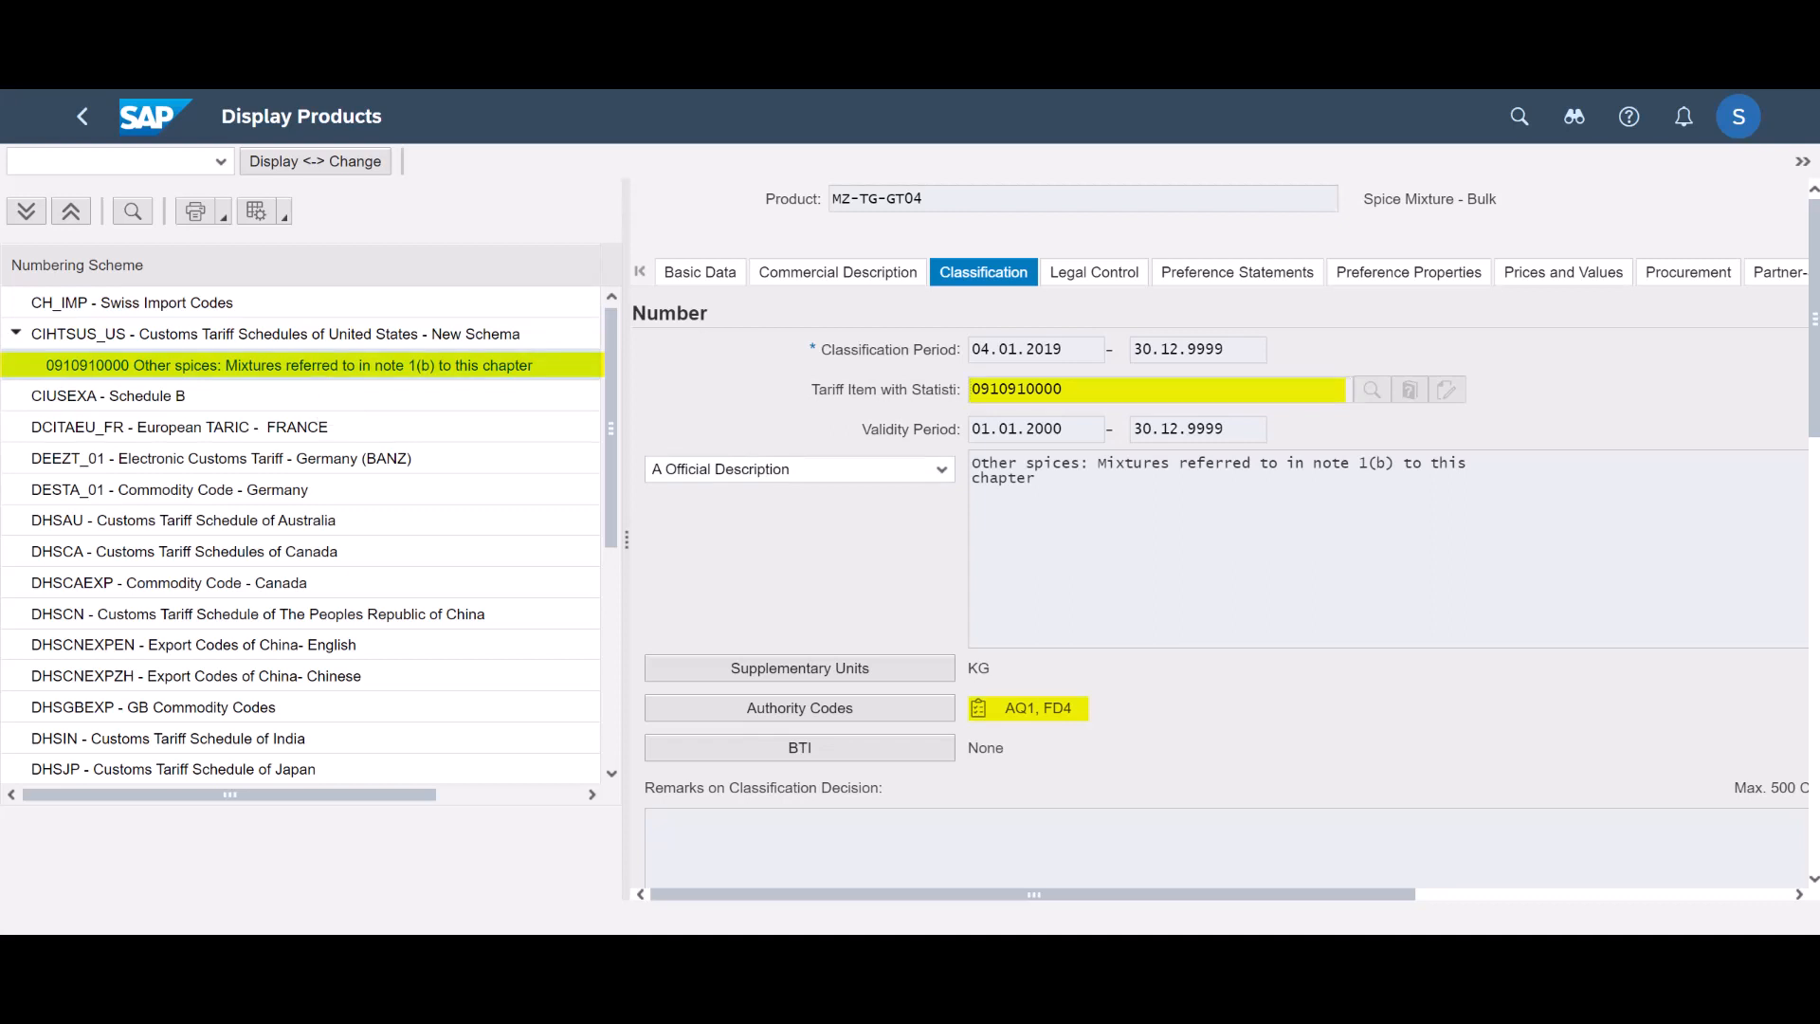
left_click(902, 721)
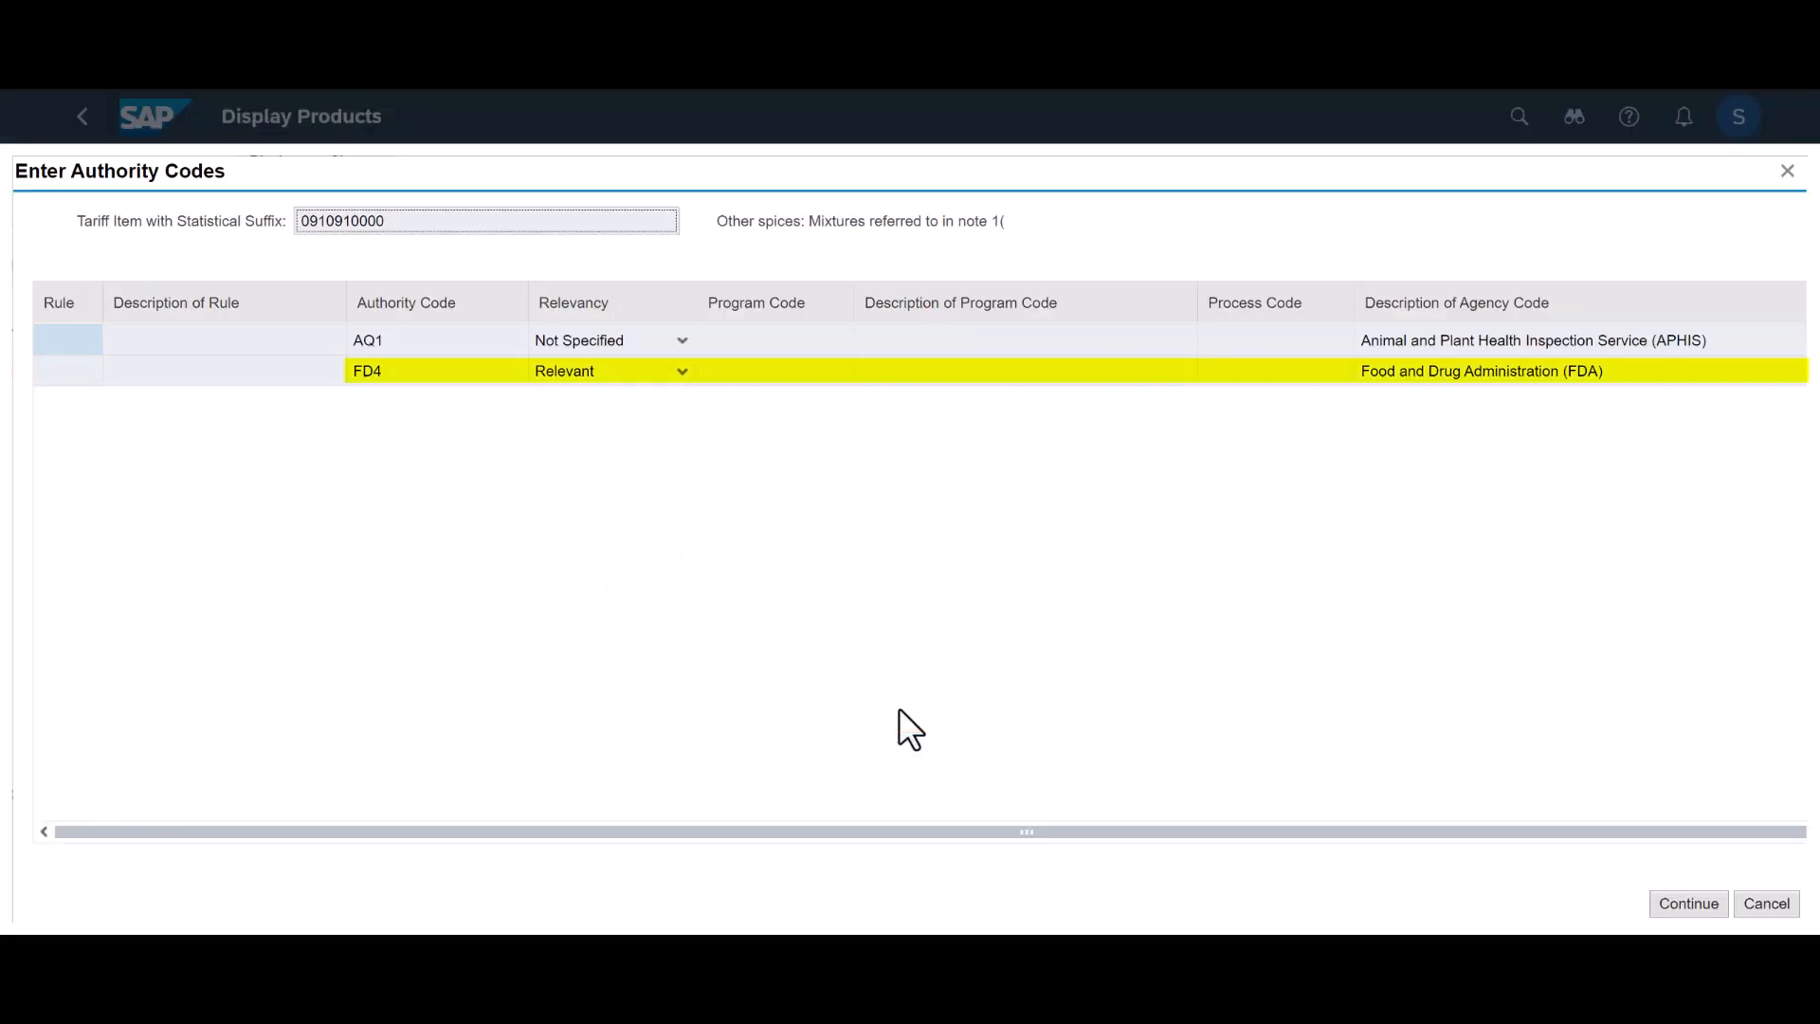
left_click(1788, 171)
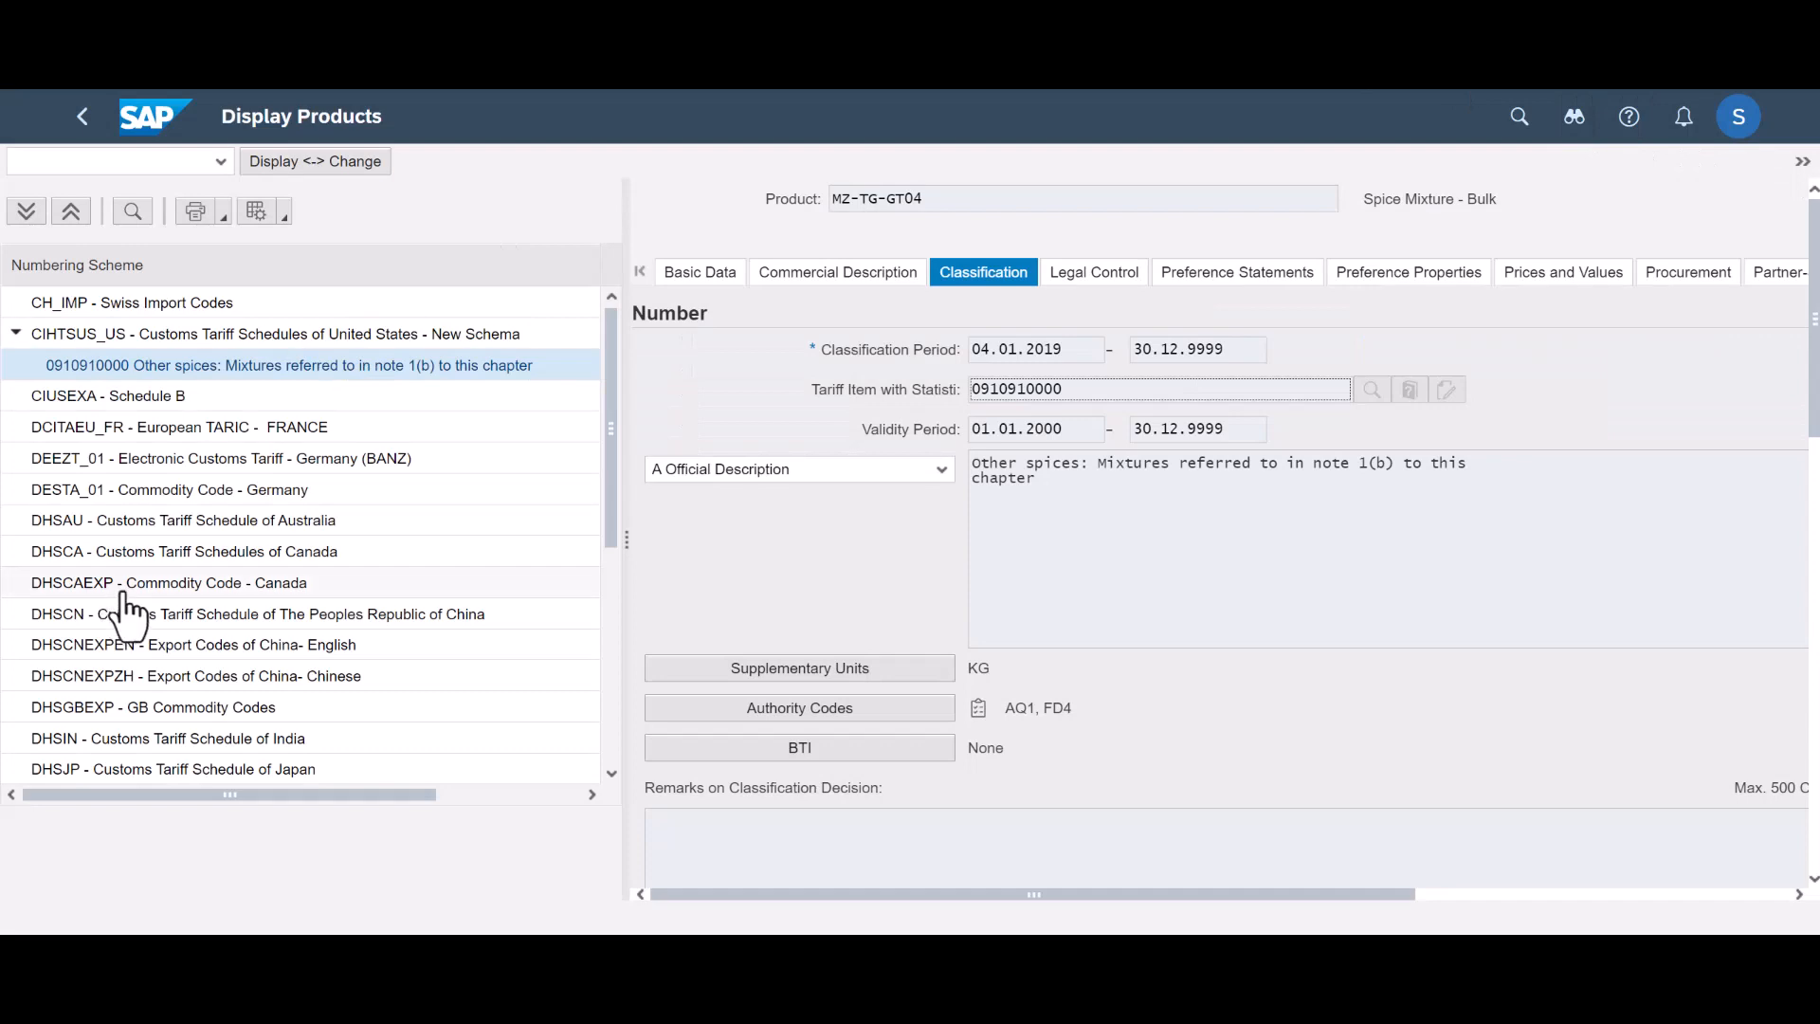
scroll(212, 576, "down", 5)
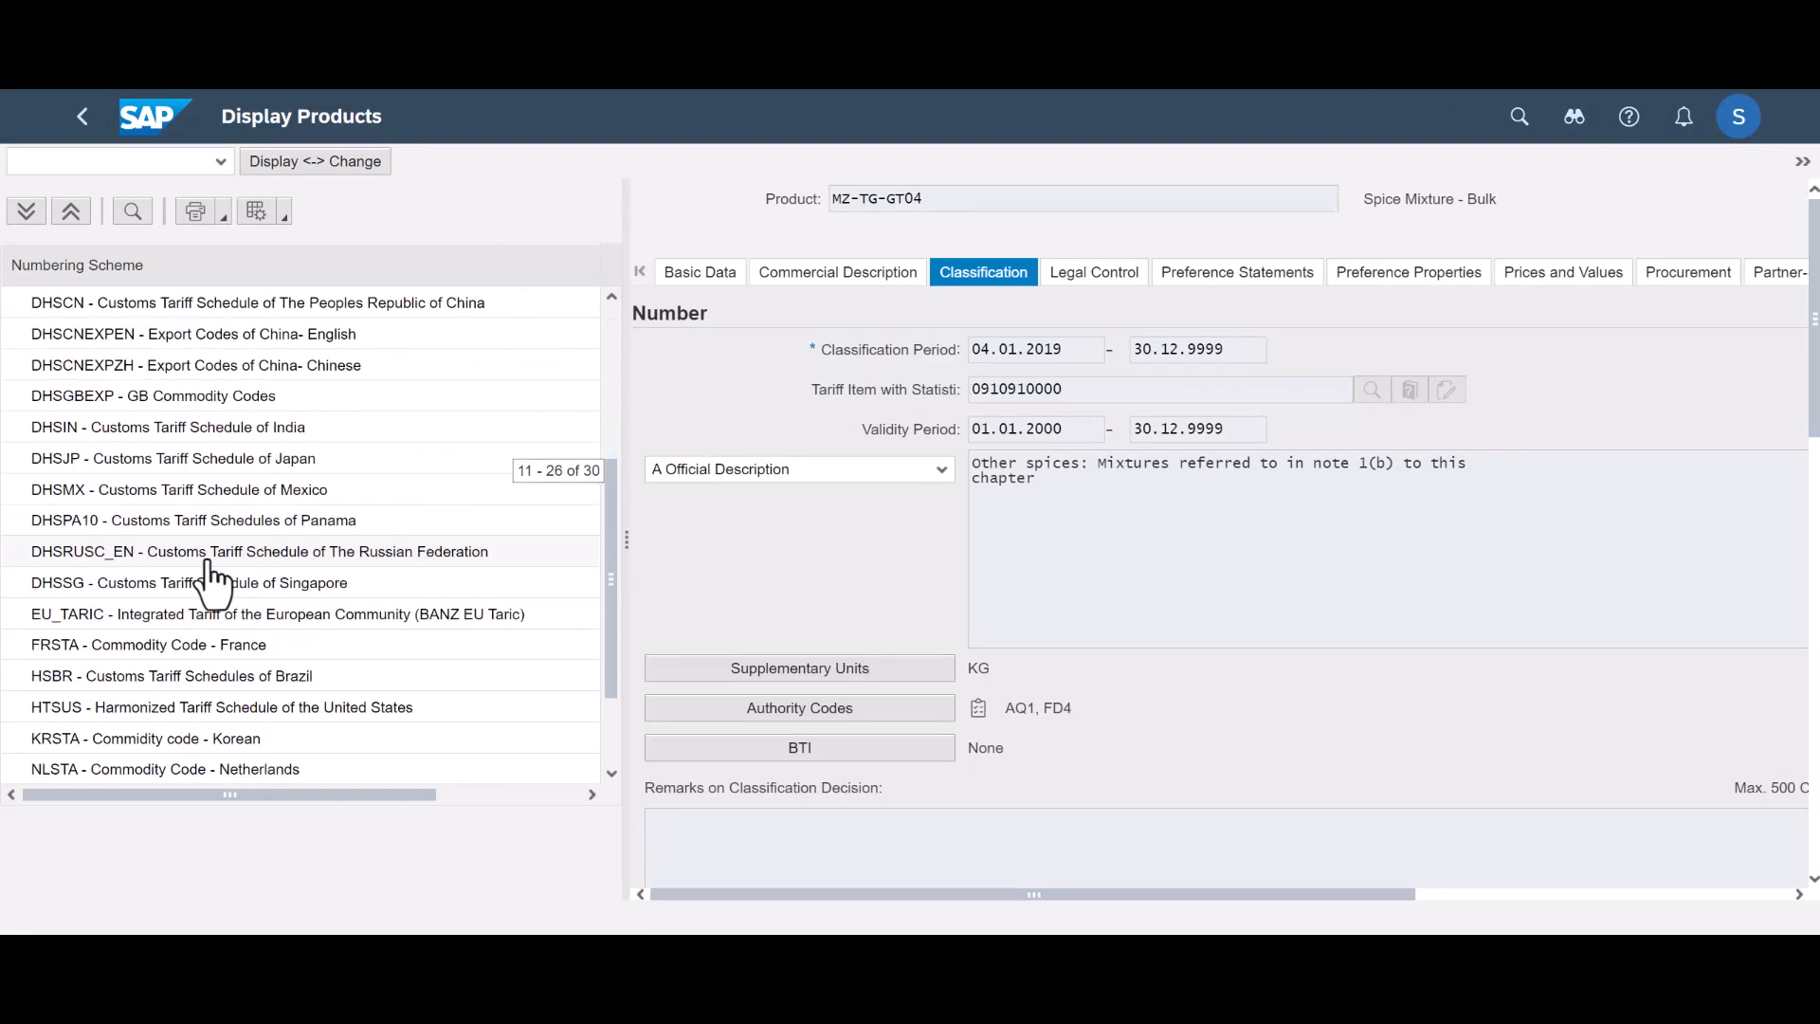
scroll(212, 576, "down", 1)
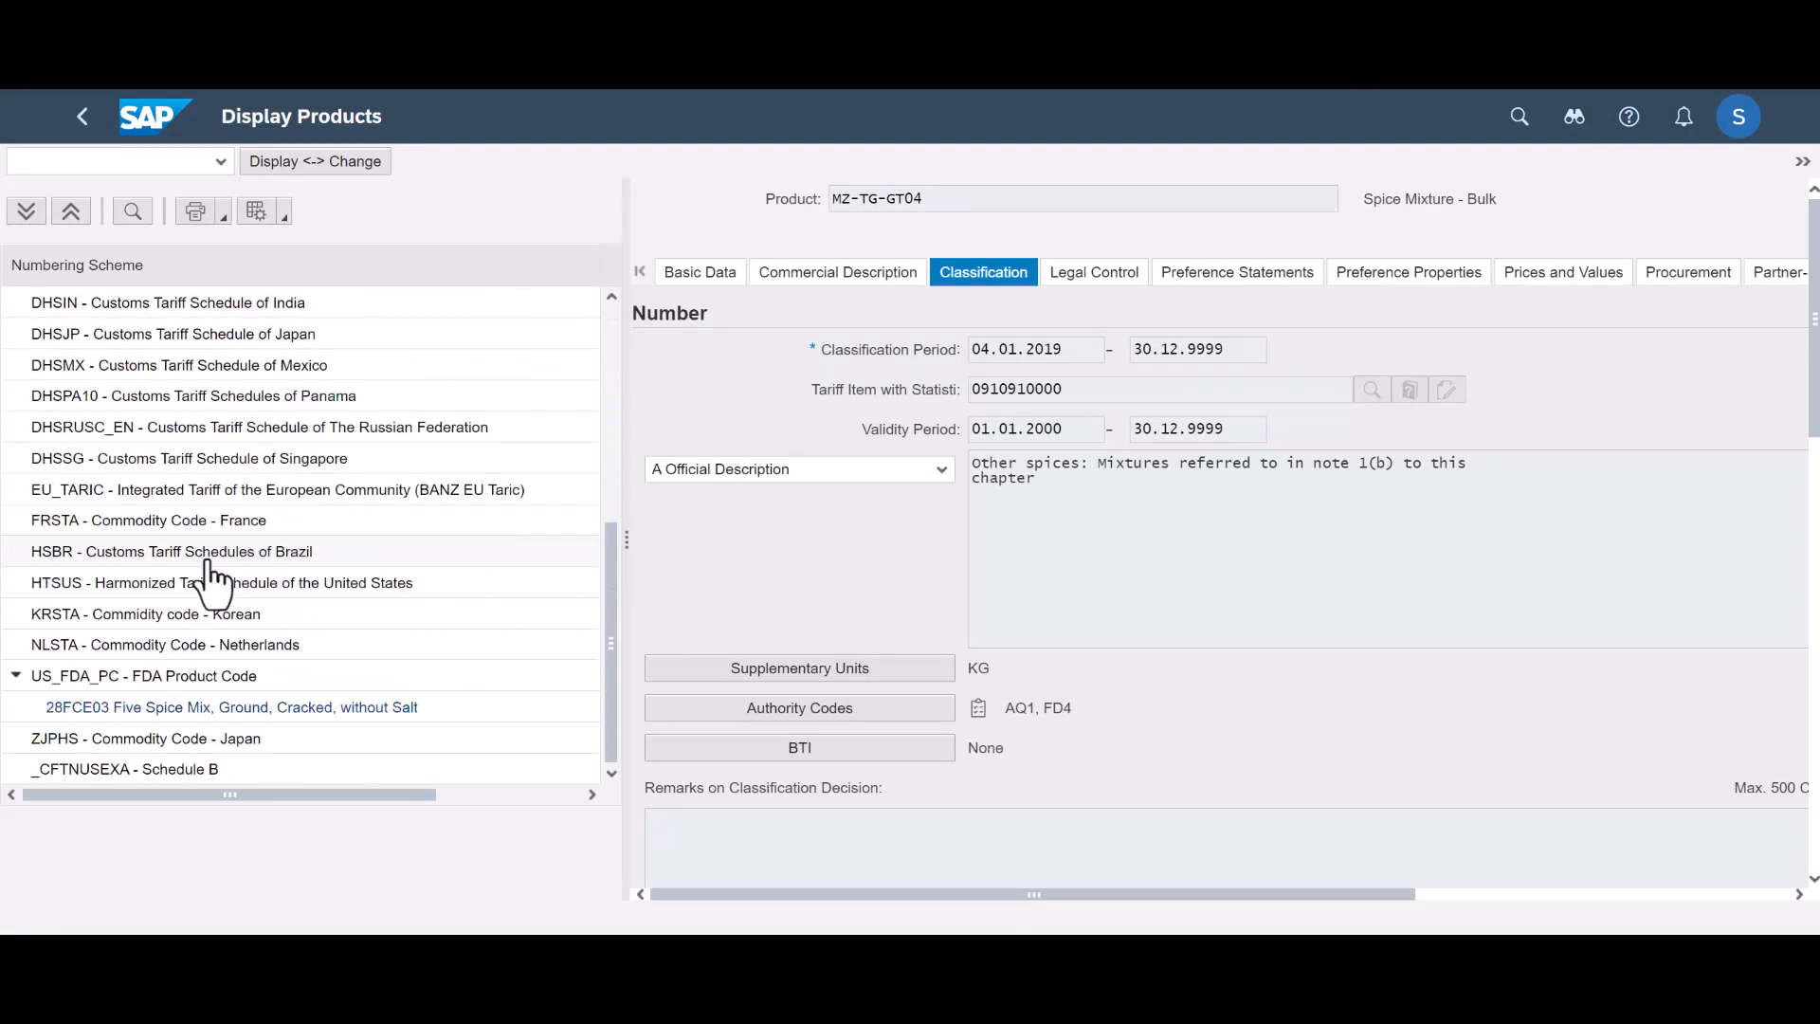
left_click(284, 707)
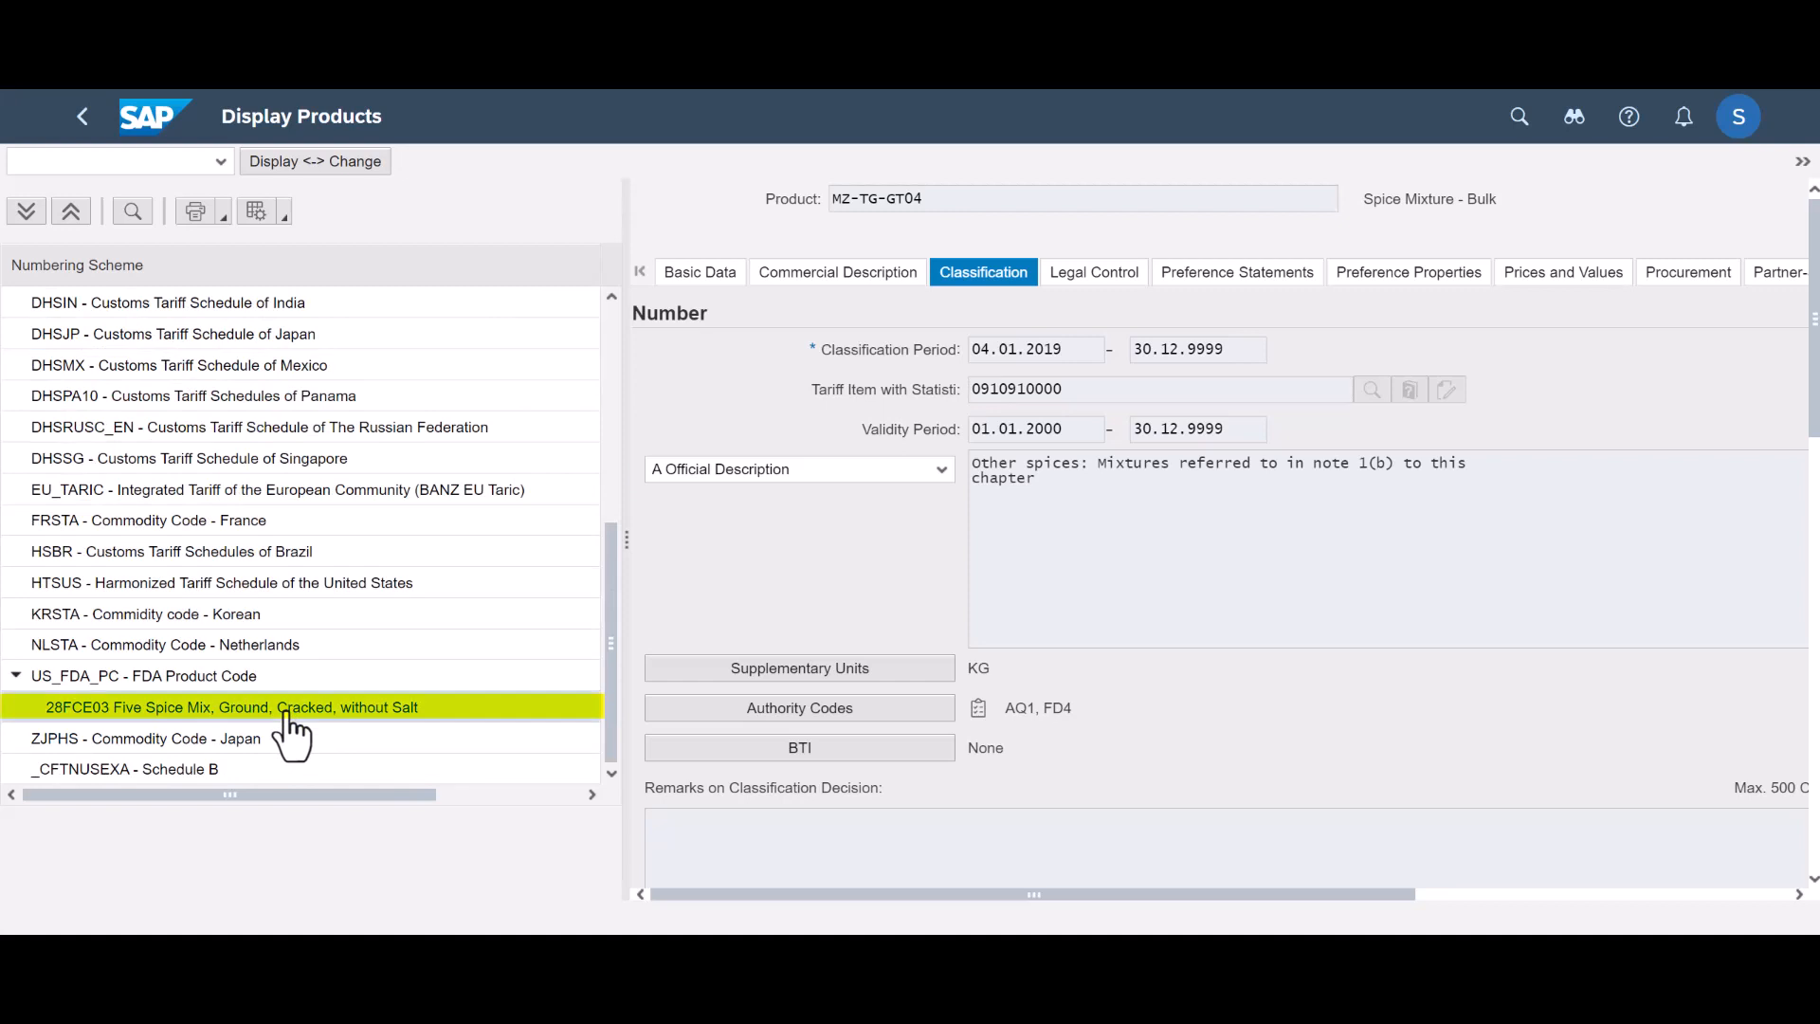
double_click(285, 708)
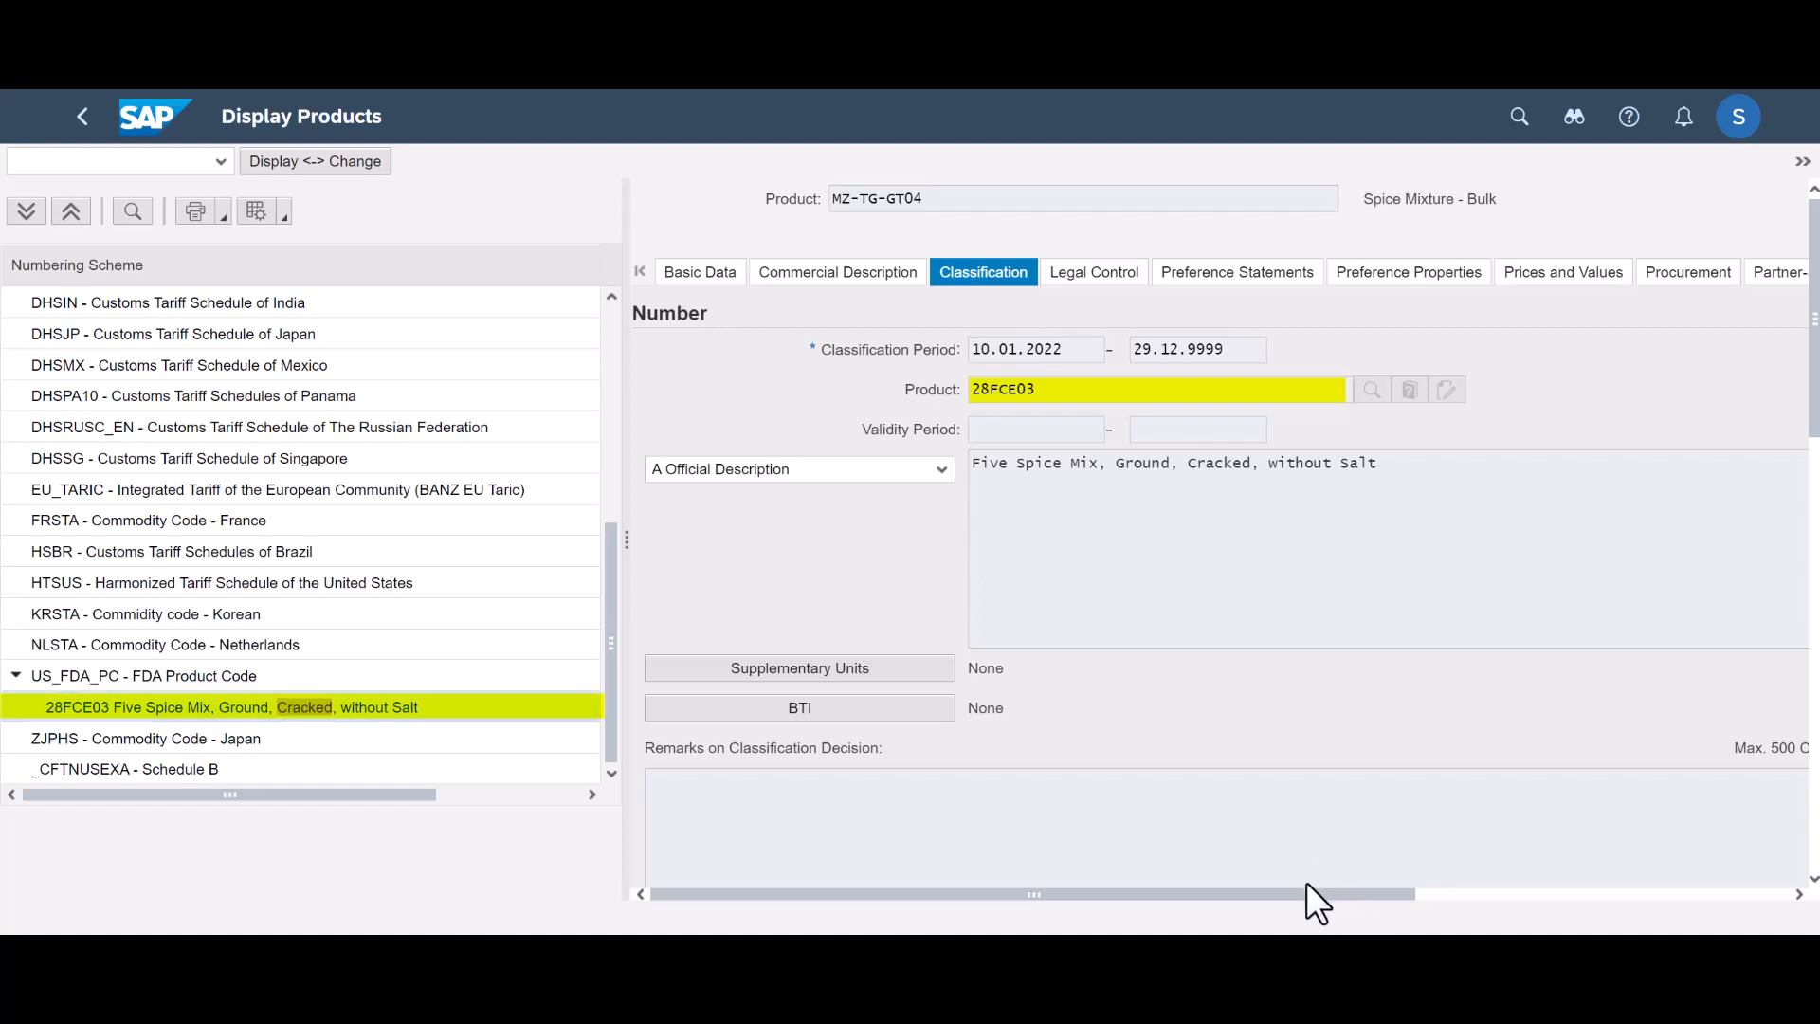
- Display the product's authorities data for the USA, including the FDA affirmation of compliance document and the OGA data
left_click_drag(1306, 890, 1710, 916)
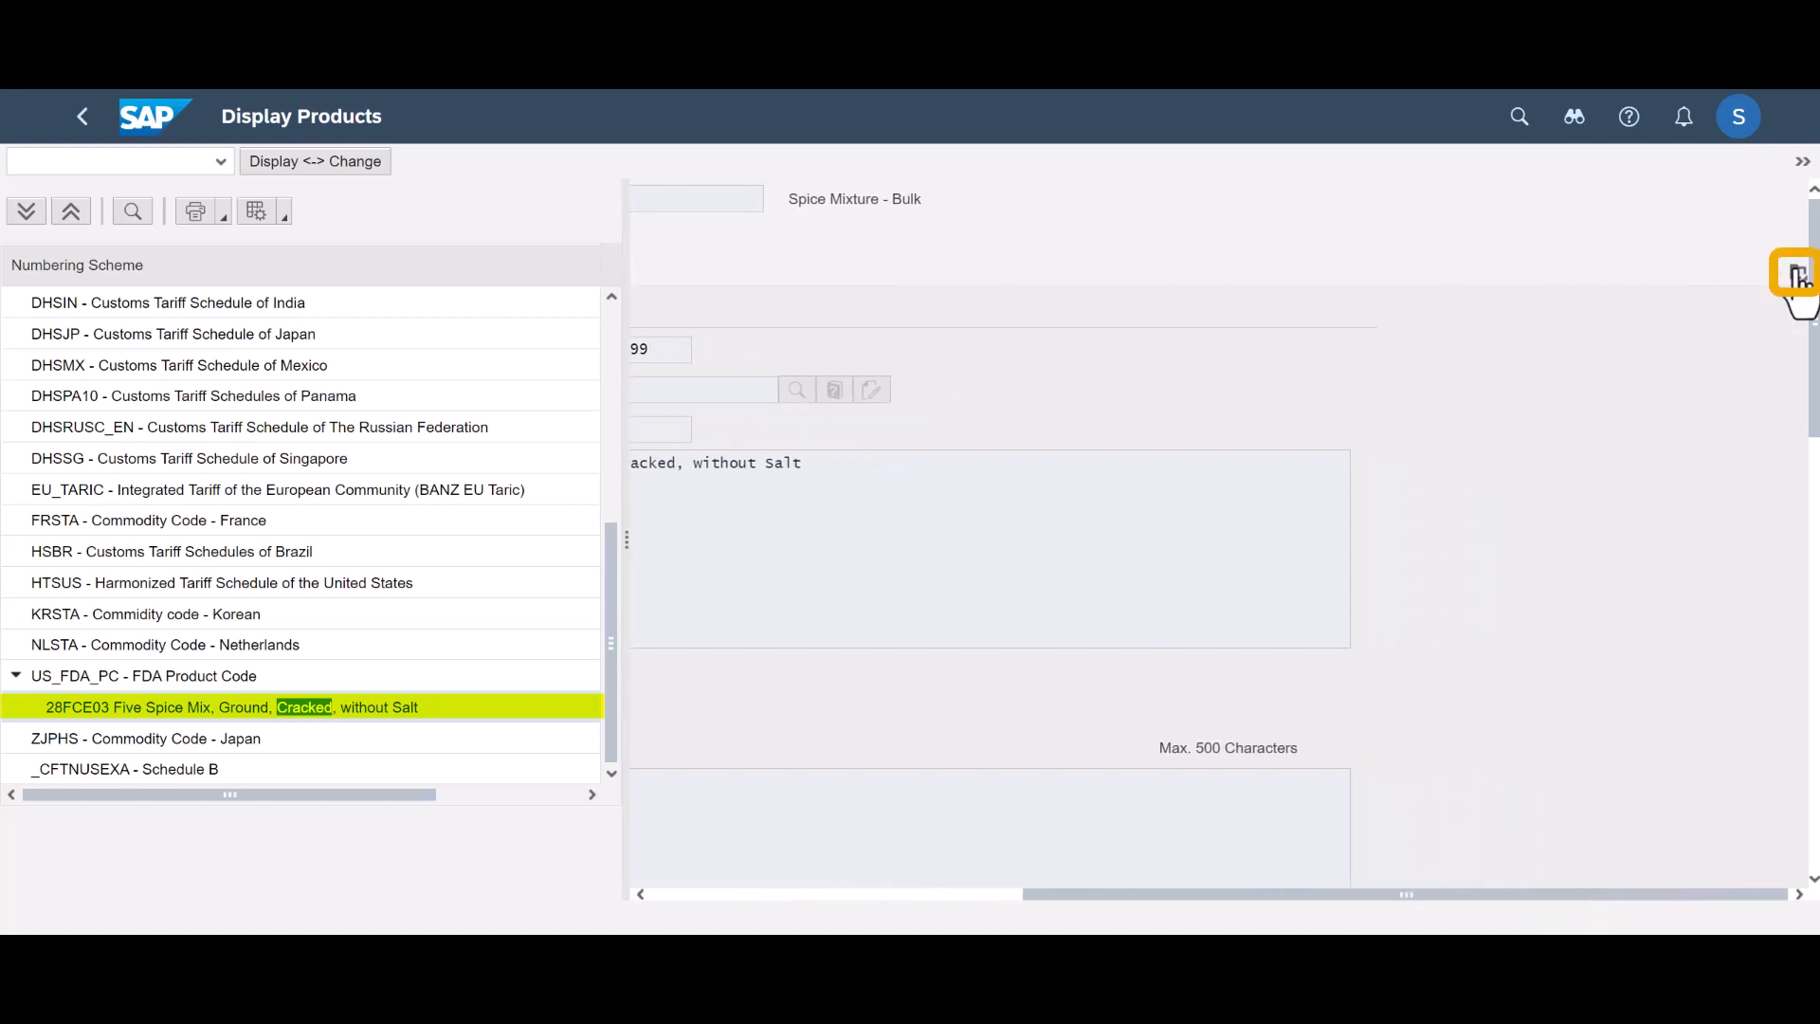
left_click(1794, 275)
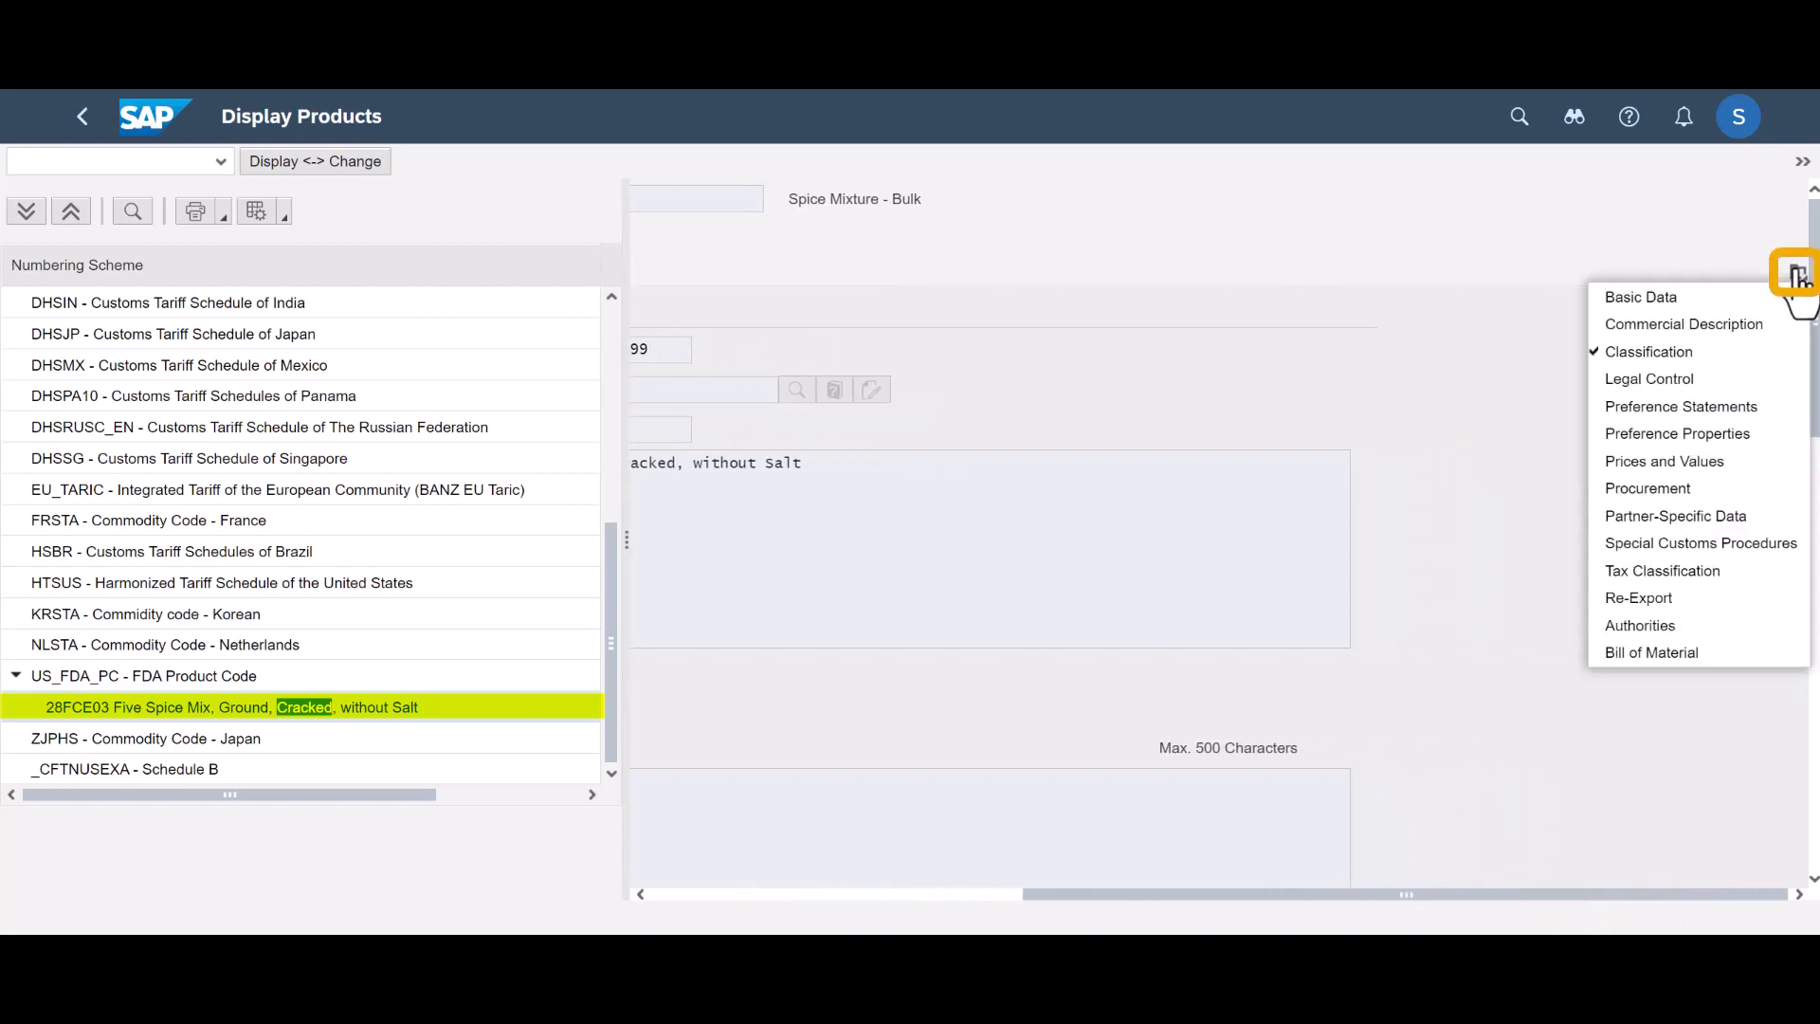
left_click(1658, 629)
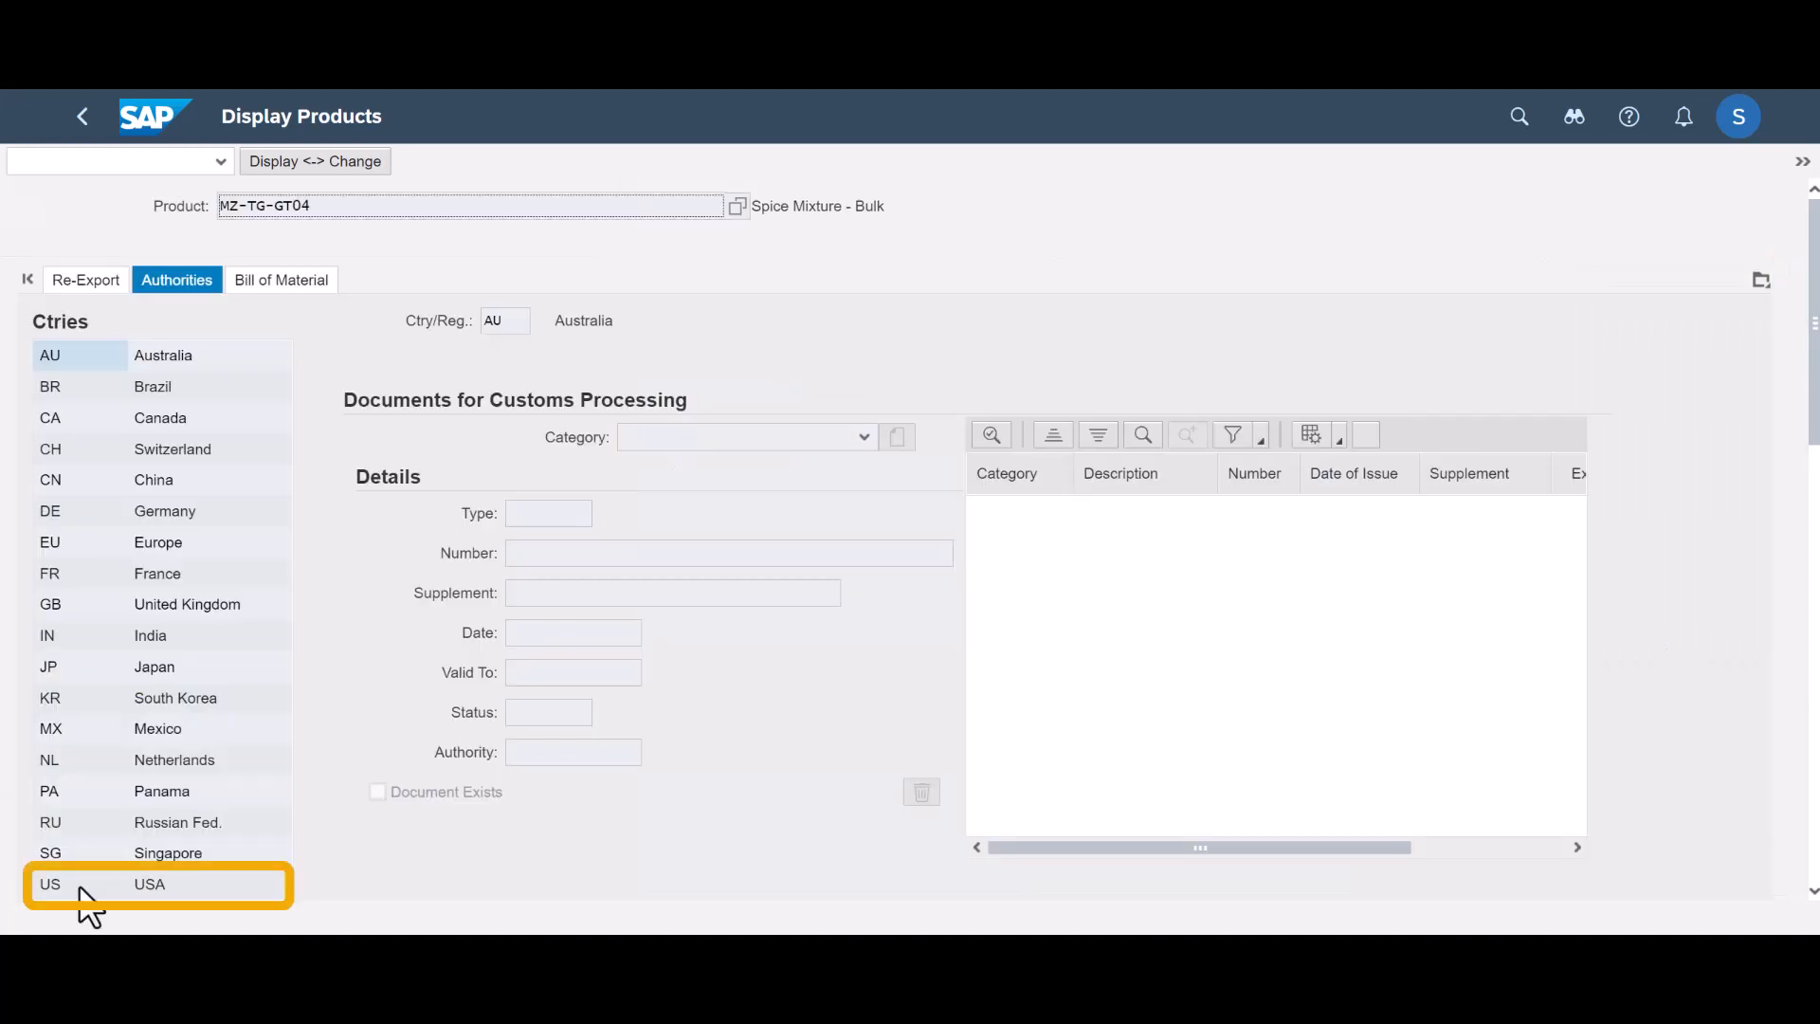
left_click(79, 887)
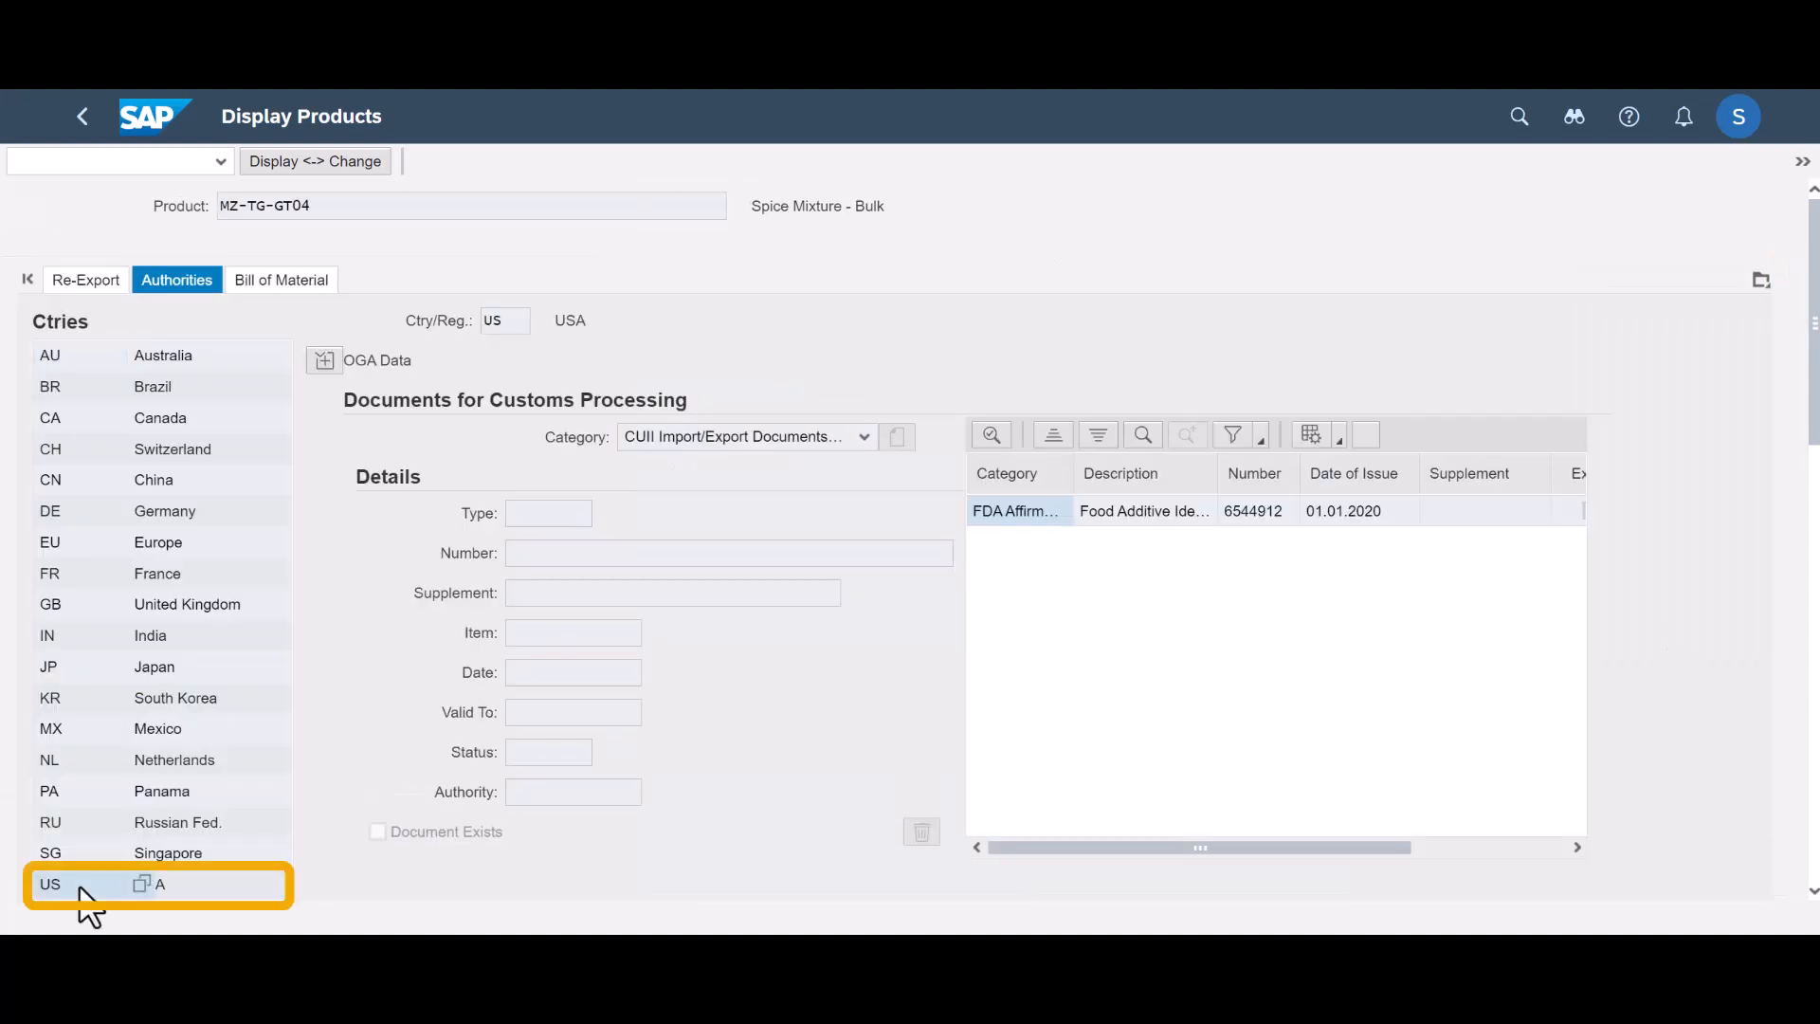
left_click(1040, 513)
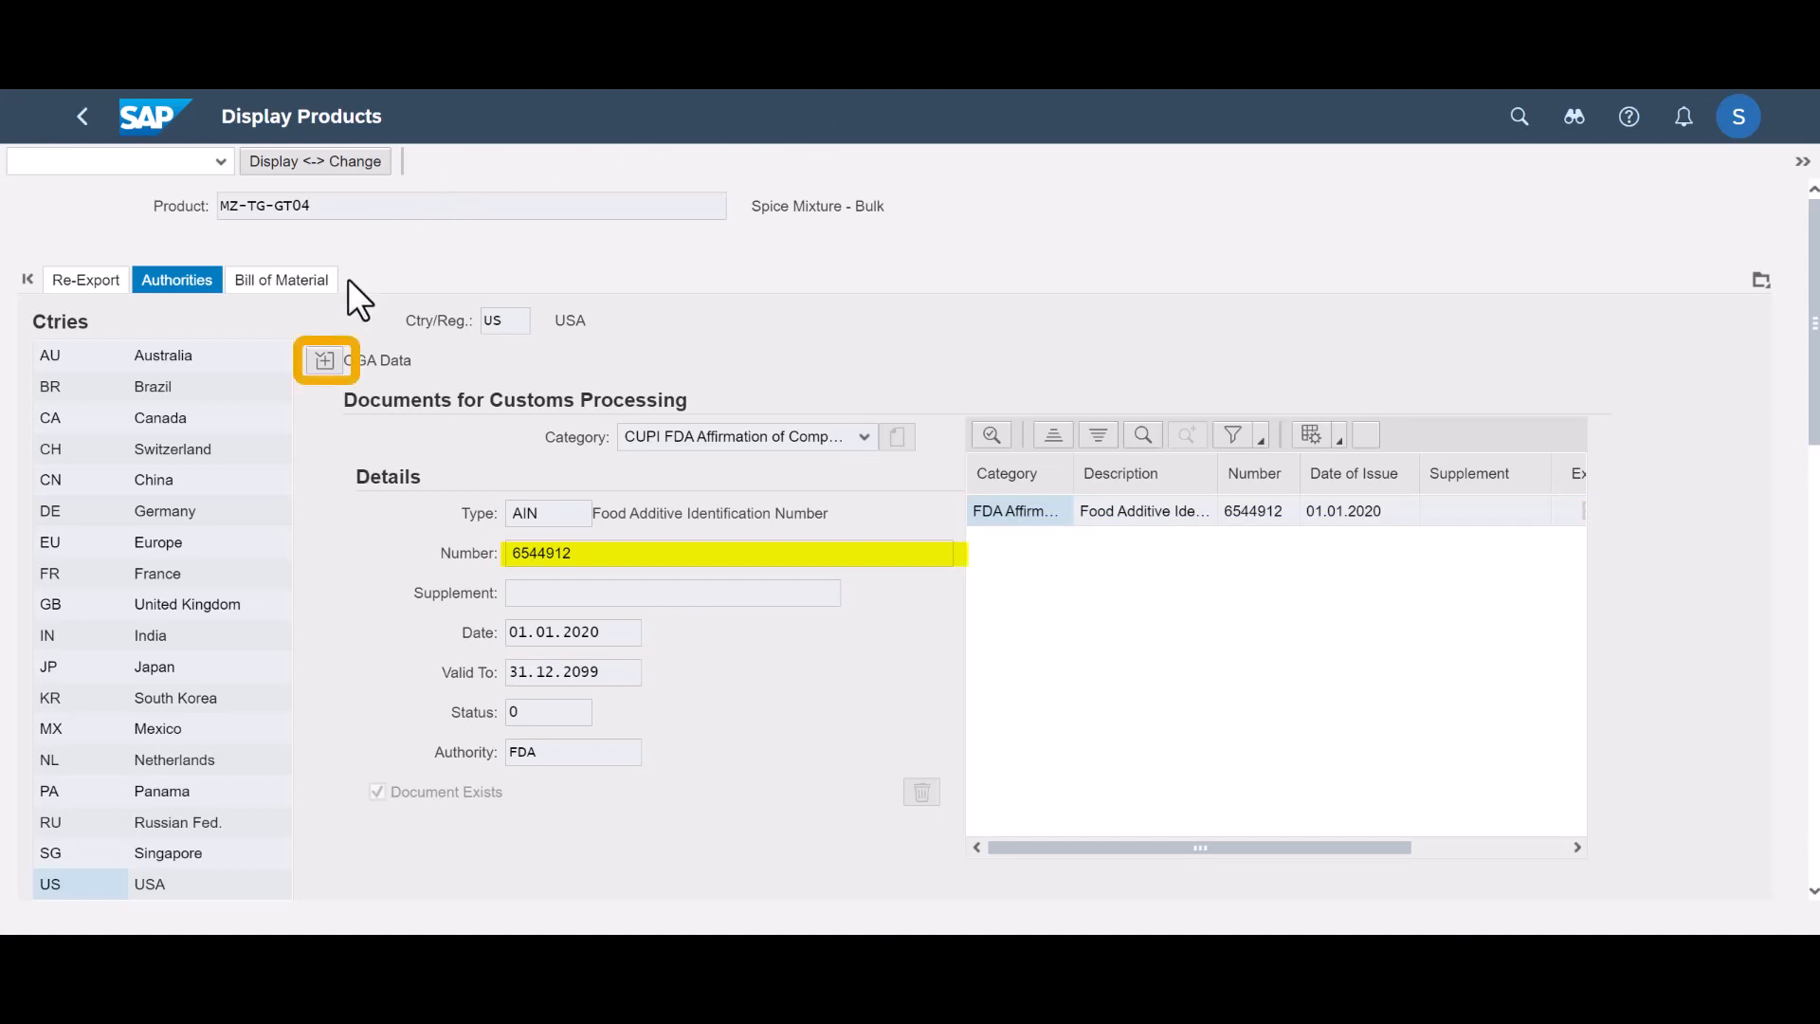
left_click(331, 362)
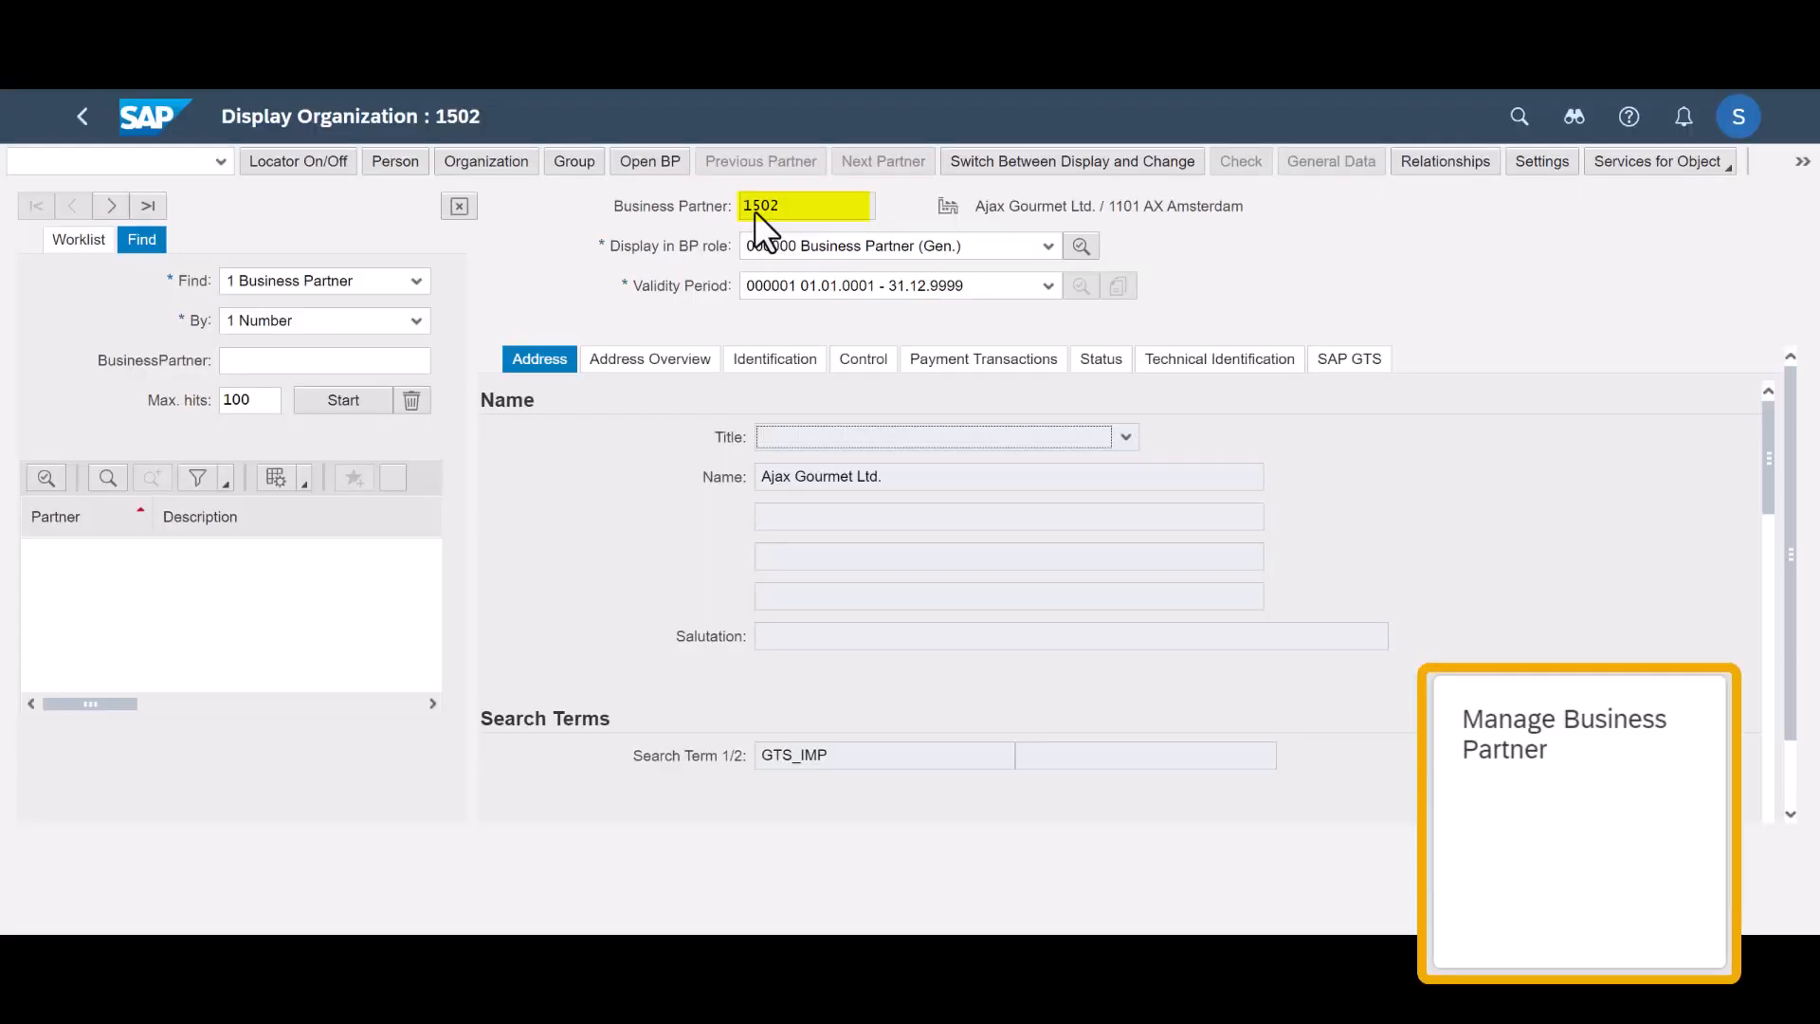
- Review the Ajax Gourmet Ltd. business partner's standard address and identification data
scroll(1786, 720, "down", 5)
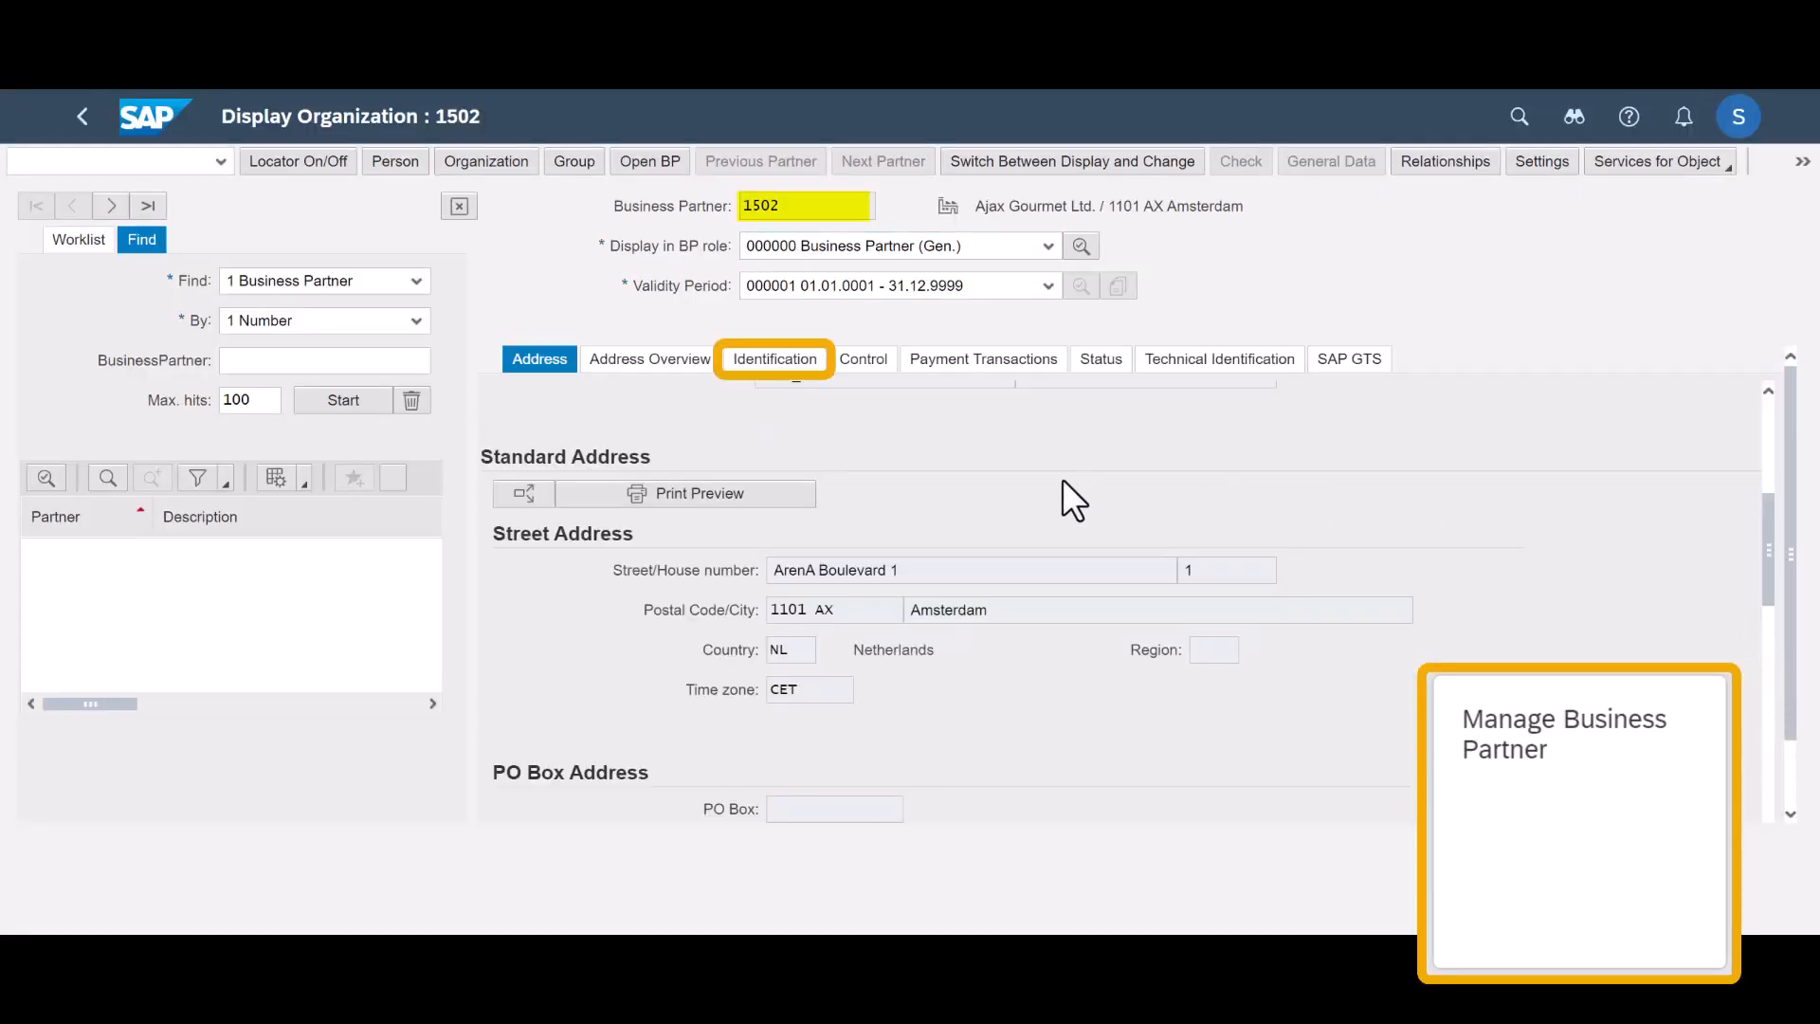
left_click(769, 360)
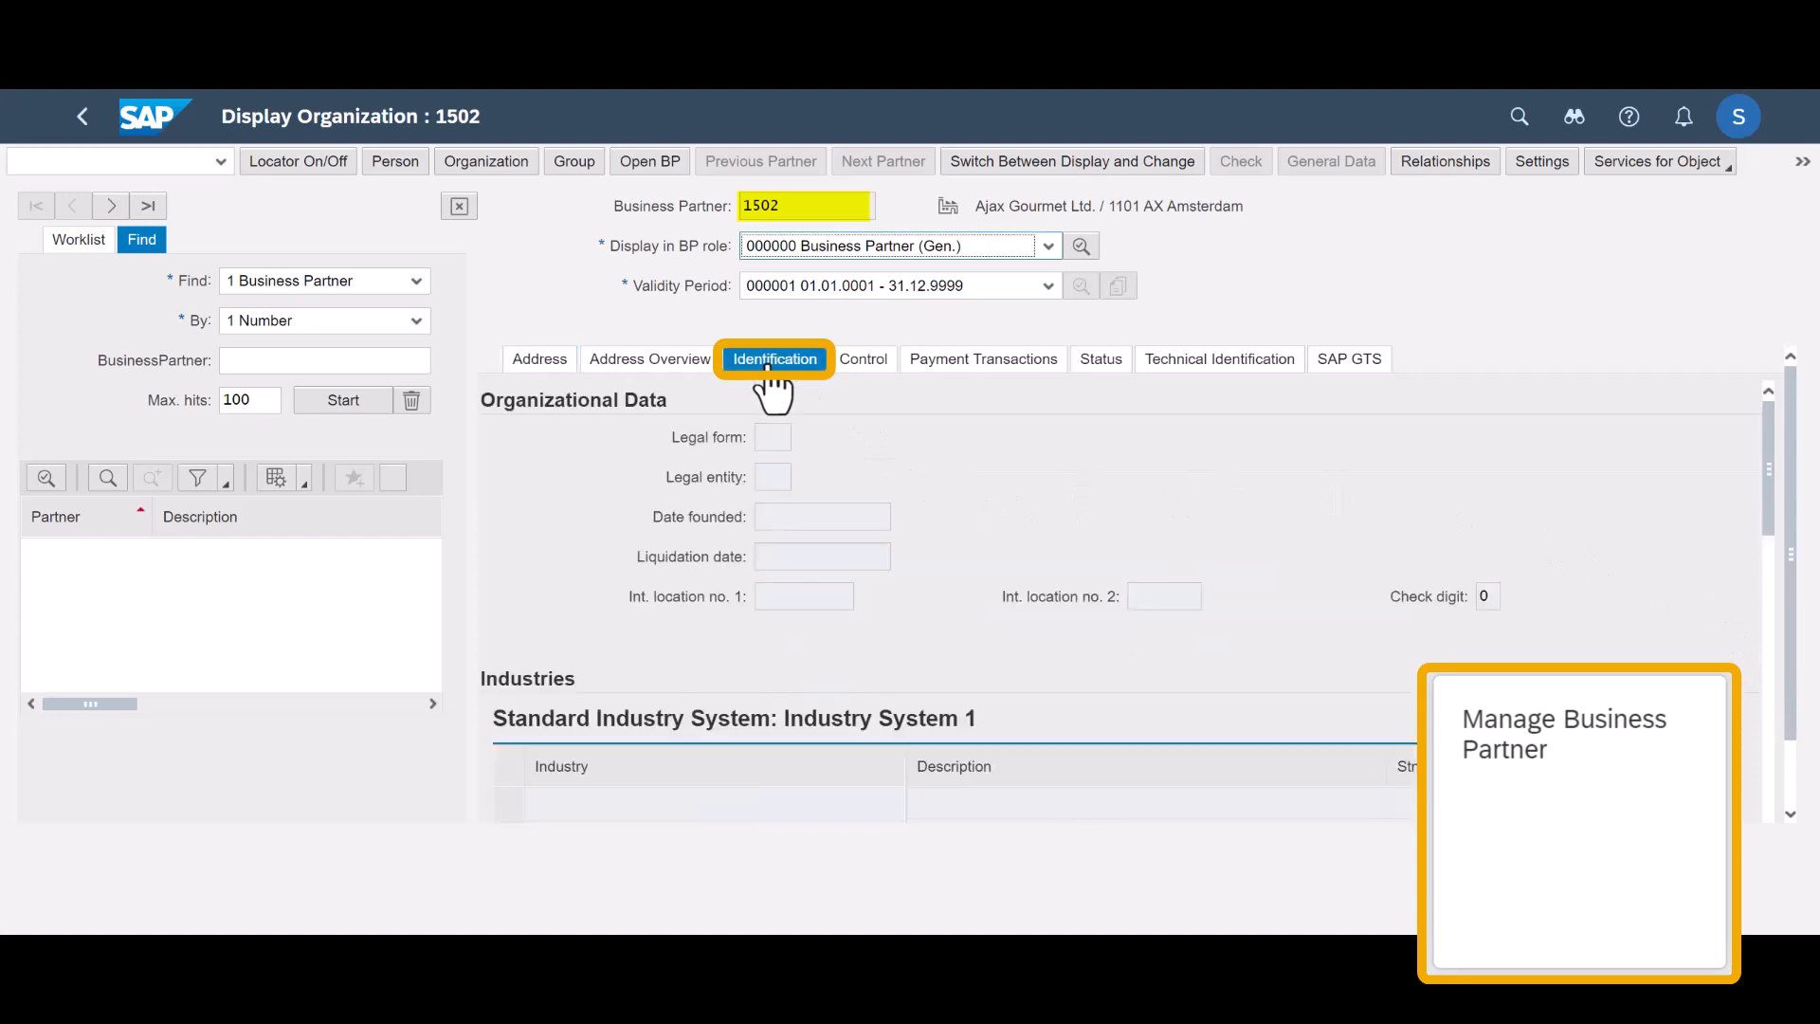
left_click_drag(1773, 446, 1782, 631)
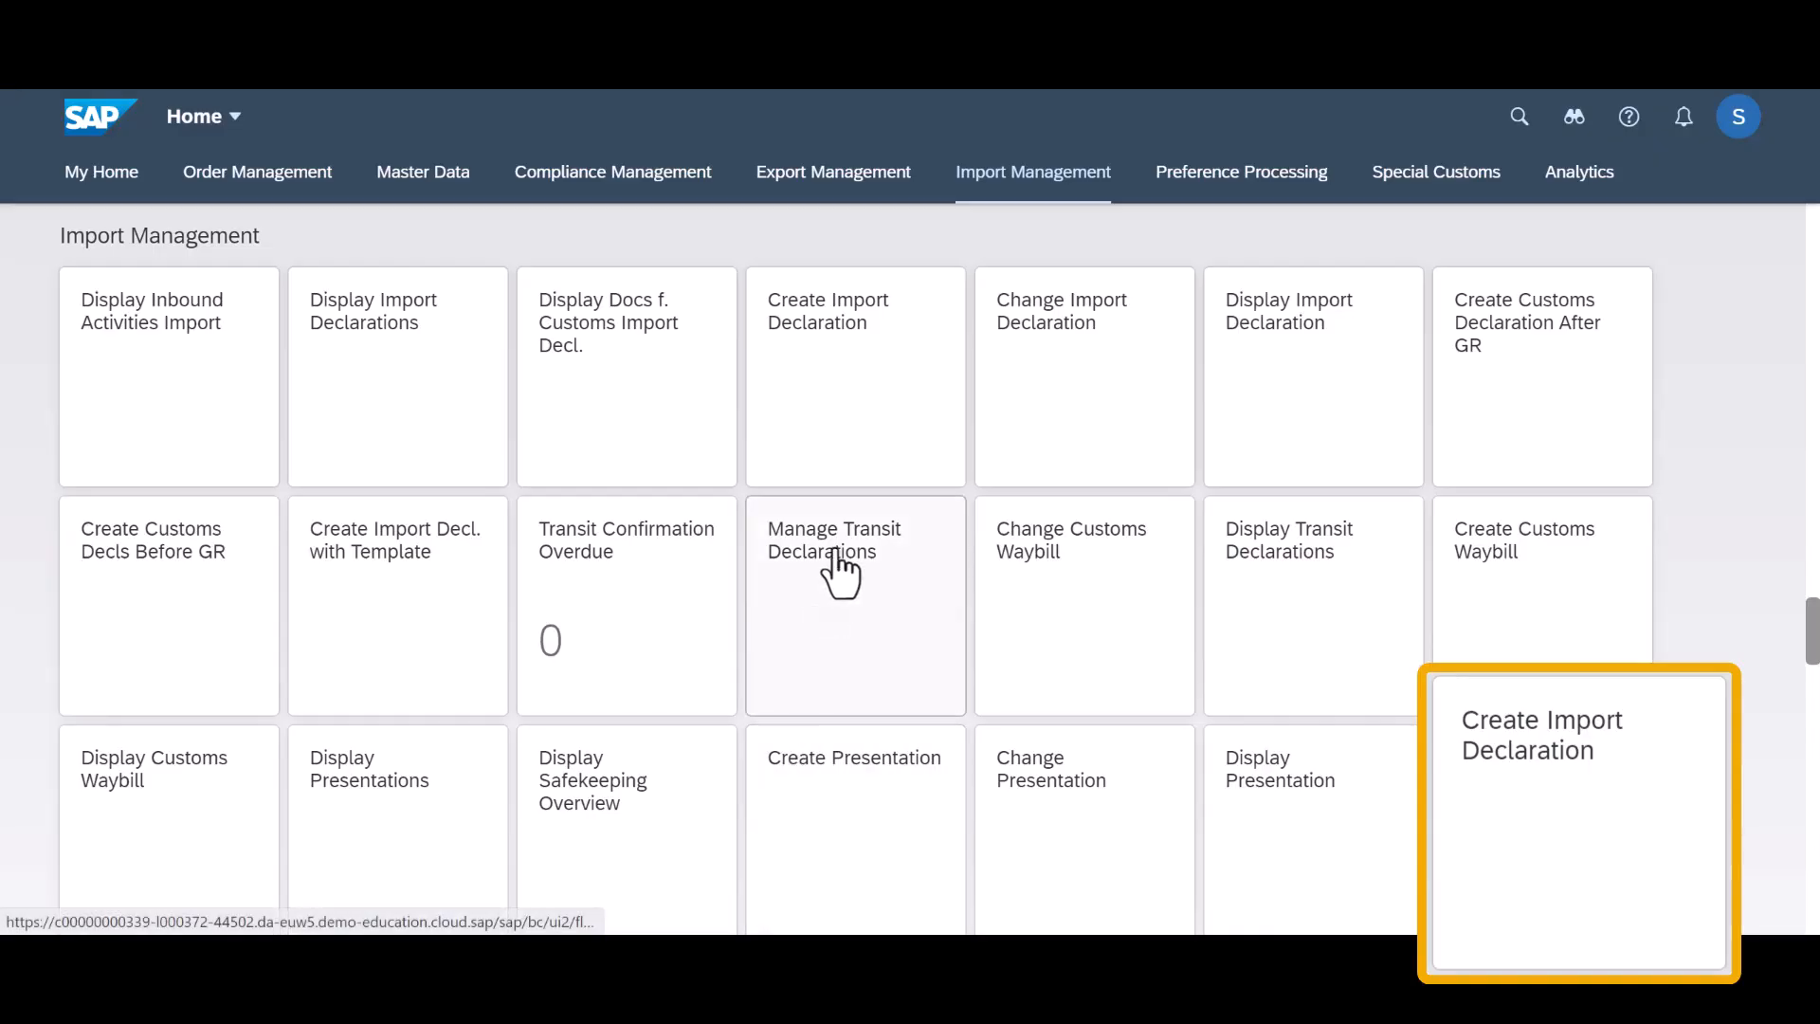
- Create an import declaration for free circulation with the foreign trade organization FTO_US_001 IDES US INC
left_click(873, 396)
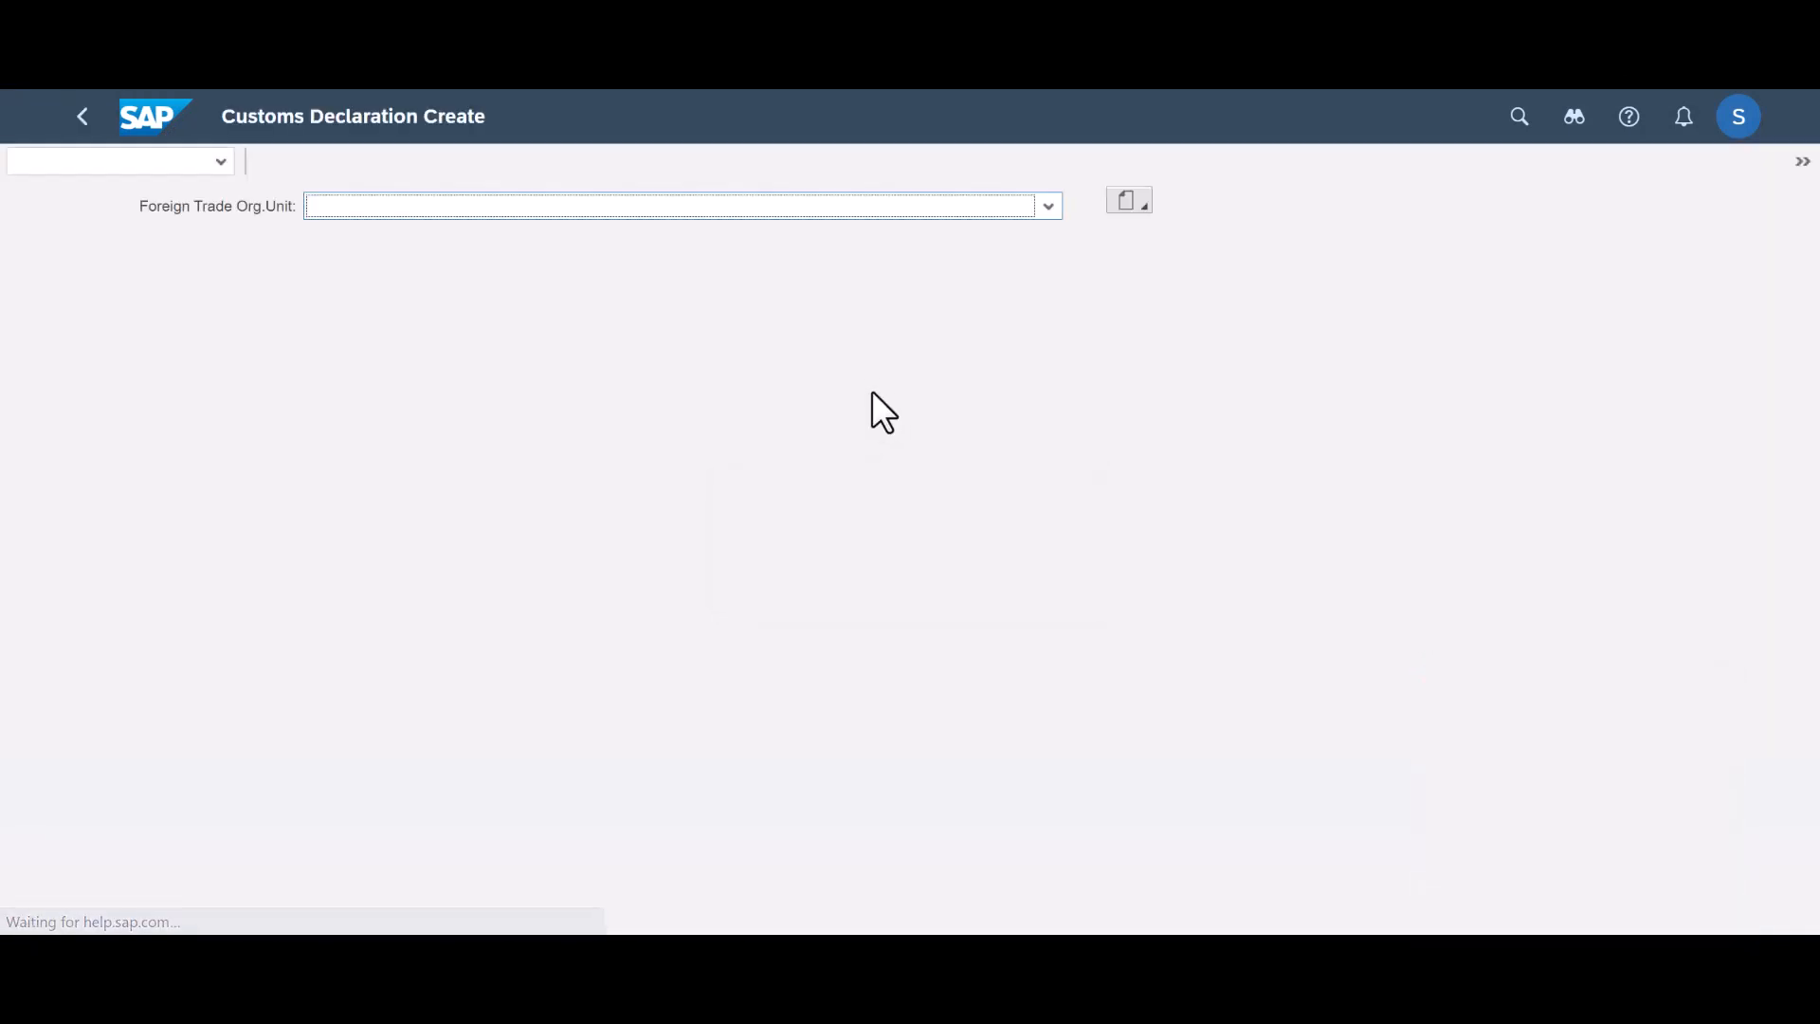
left_click(1046, 206)
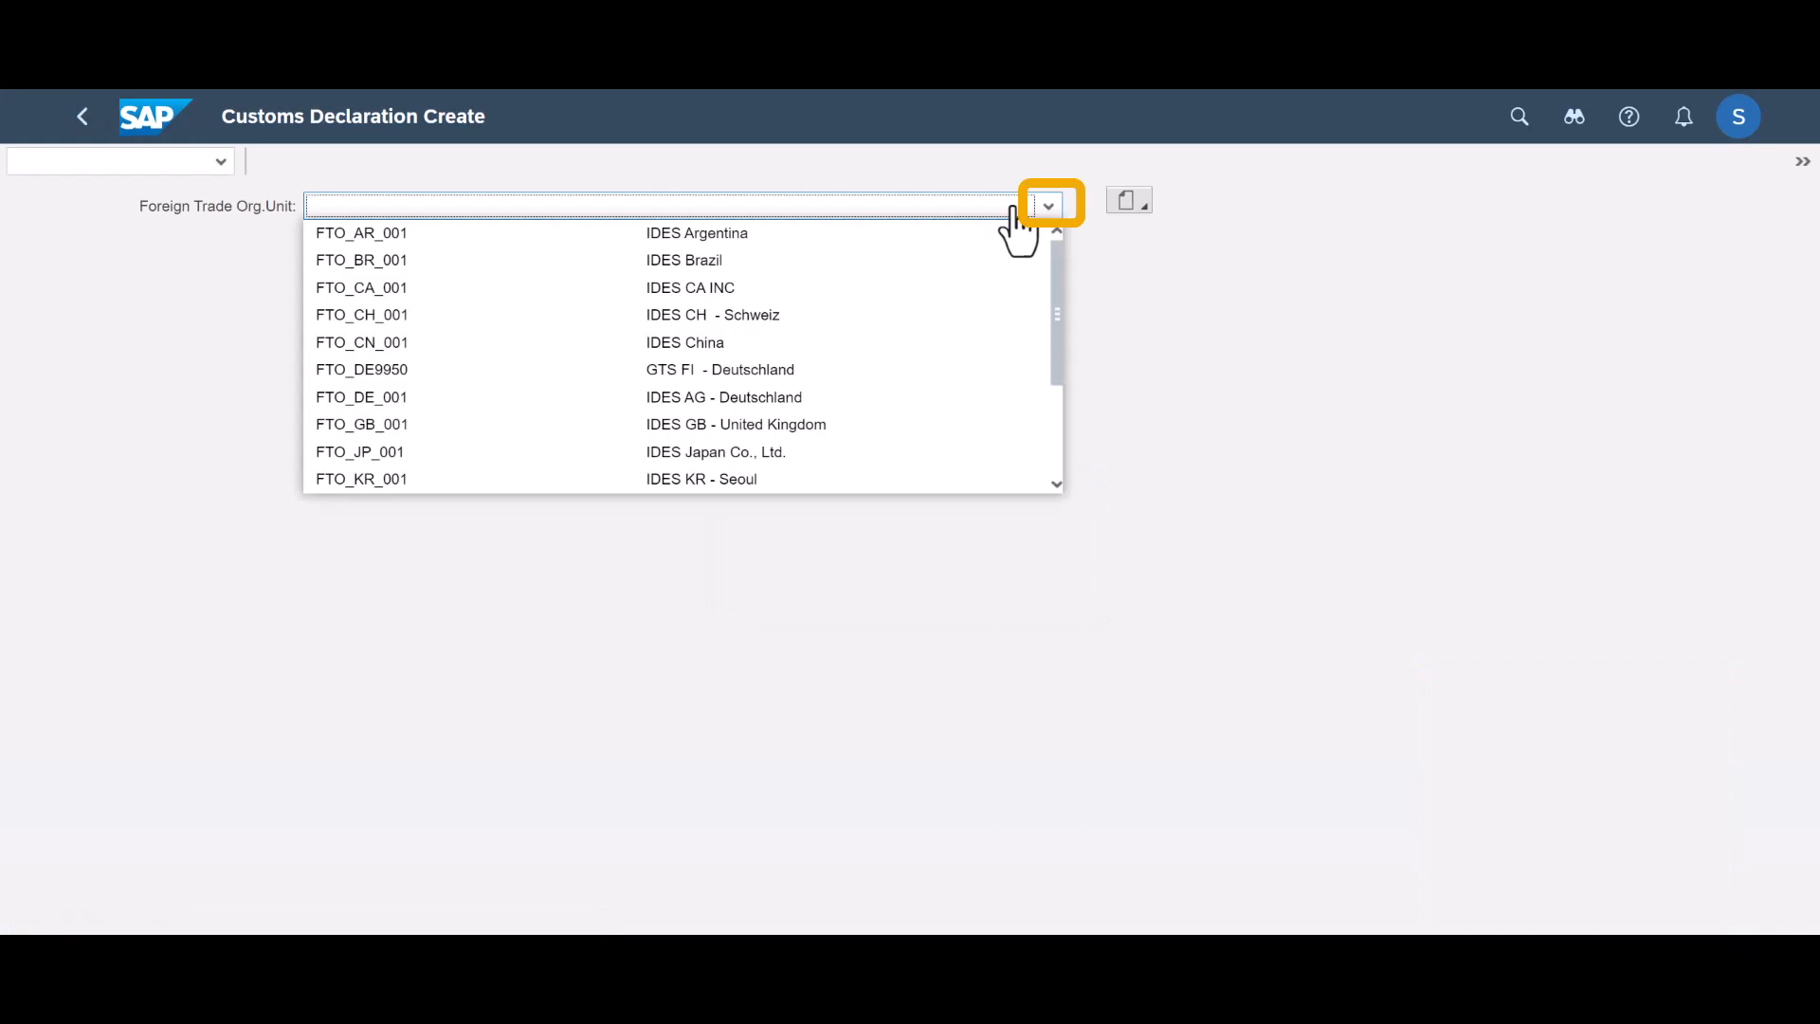
left_click_drag(1052, 311, 980, 468)
left_click(659, 453)
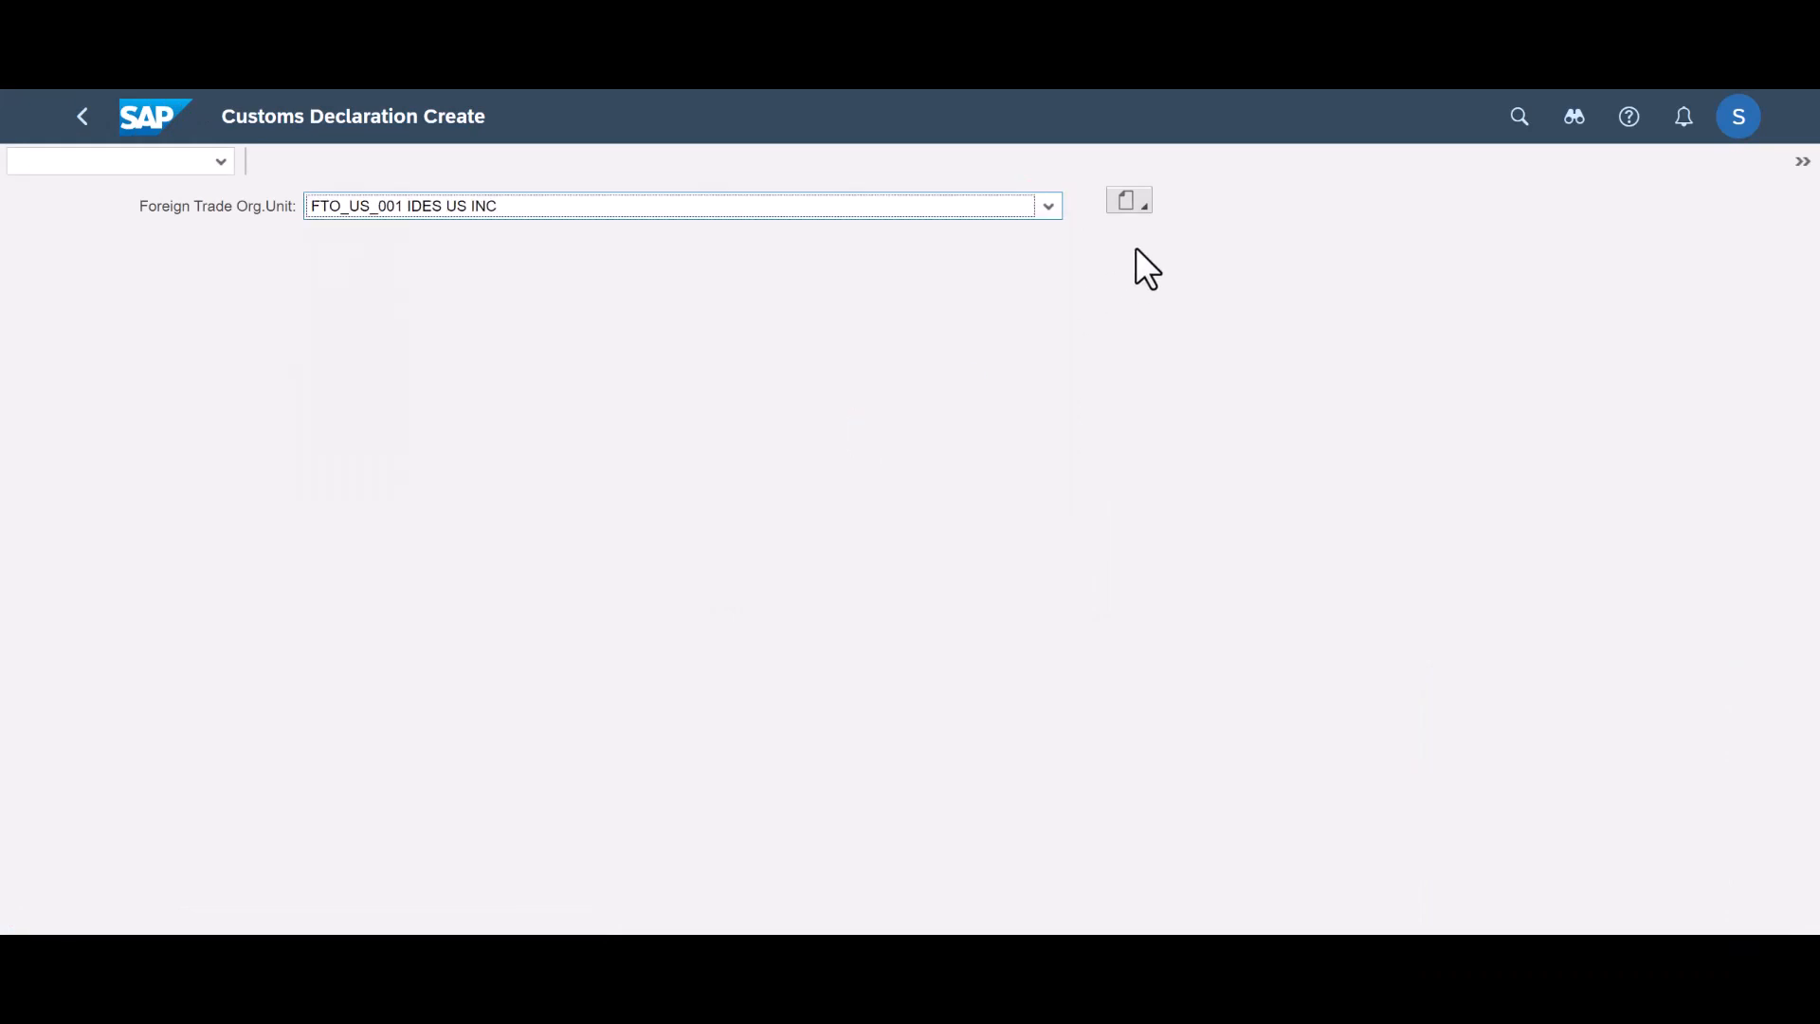
left_click(1138, 208)
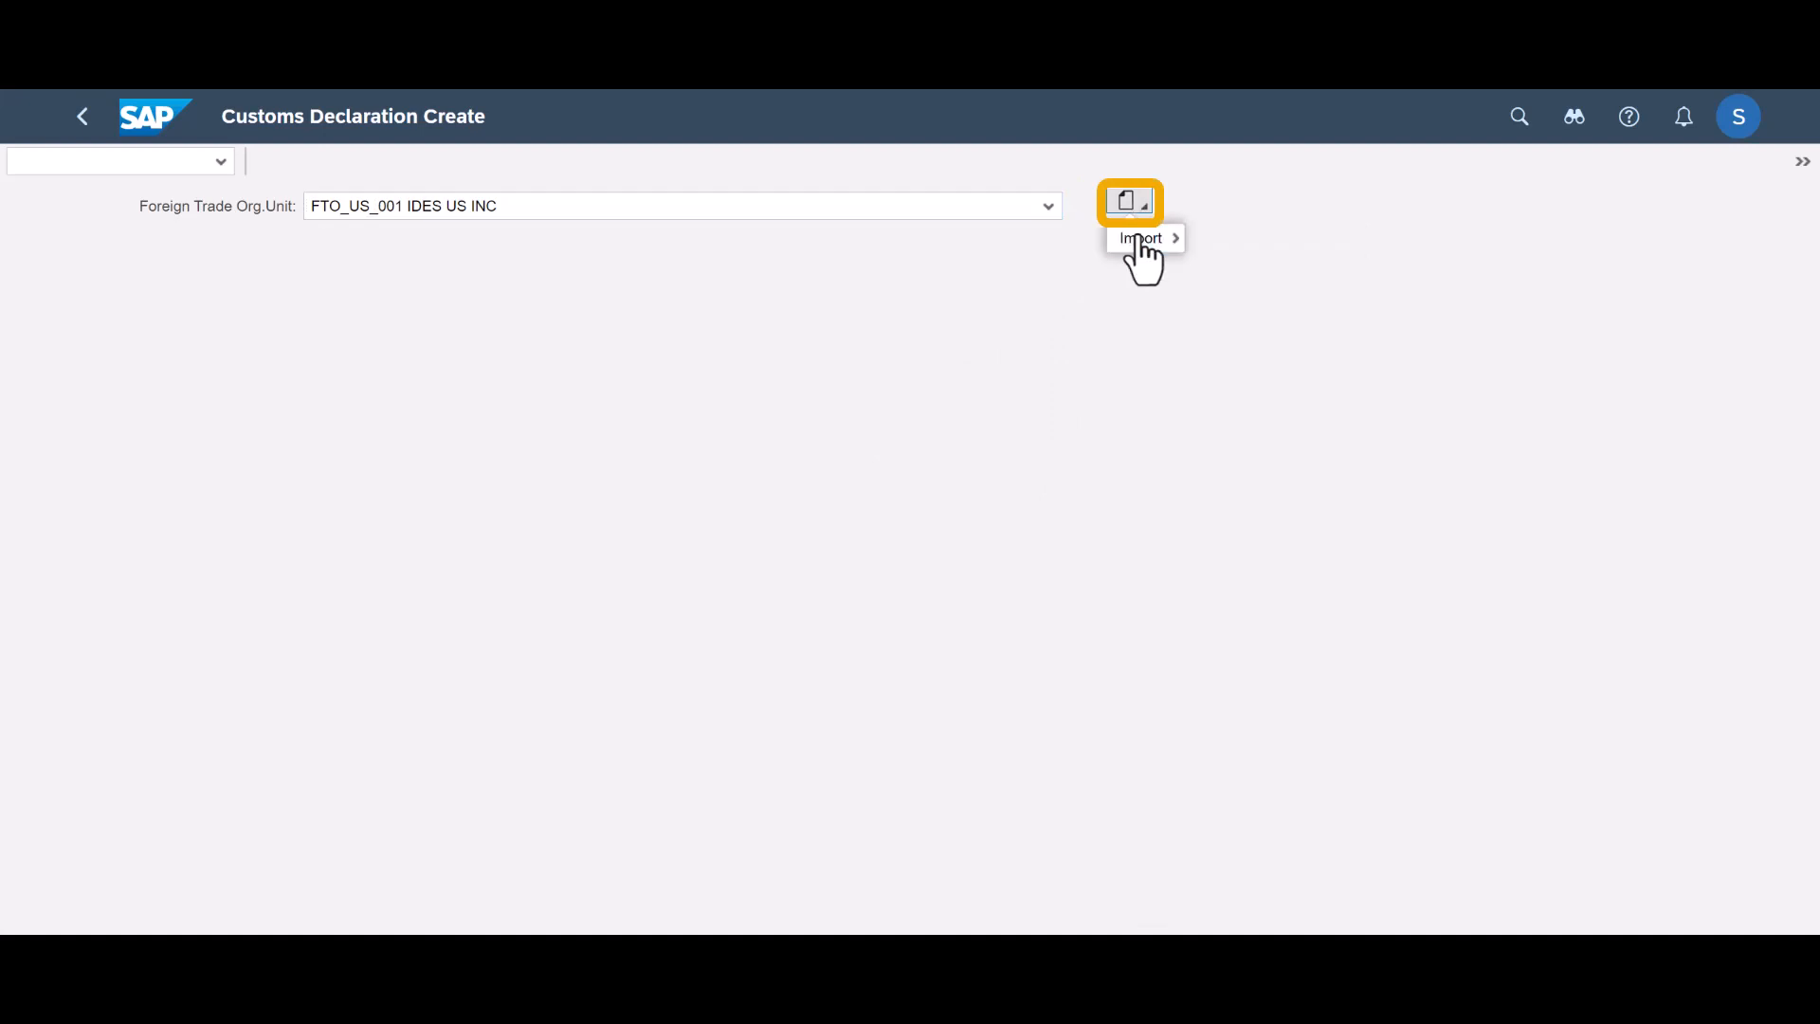
mouse_move(1142, 239)
left_click(1249, 247)
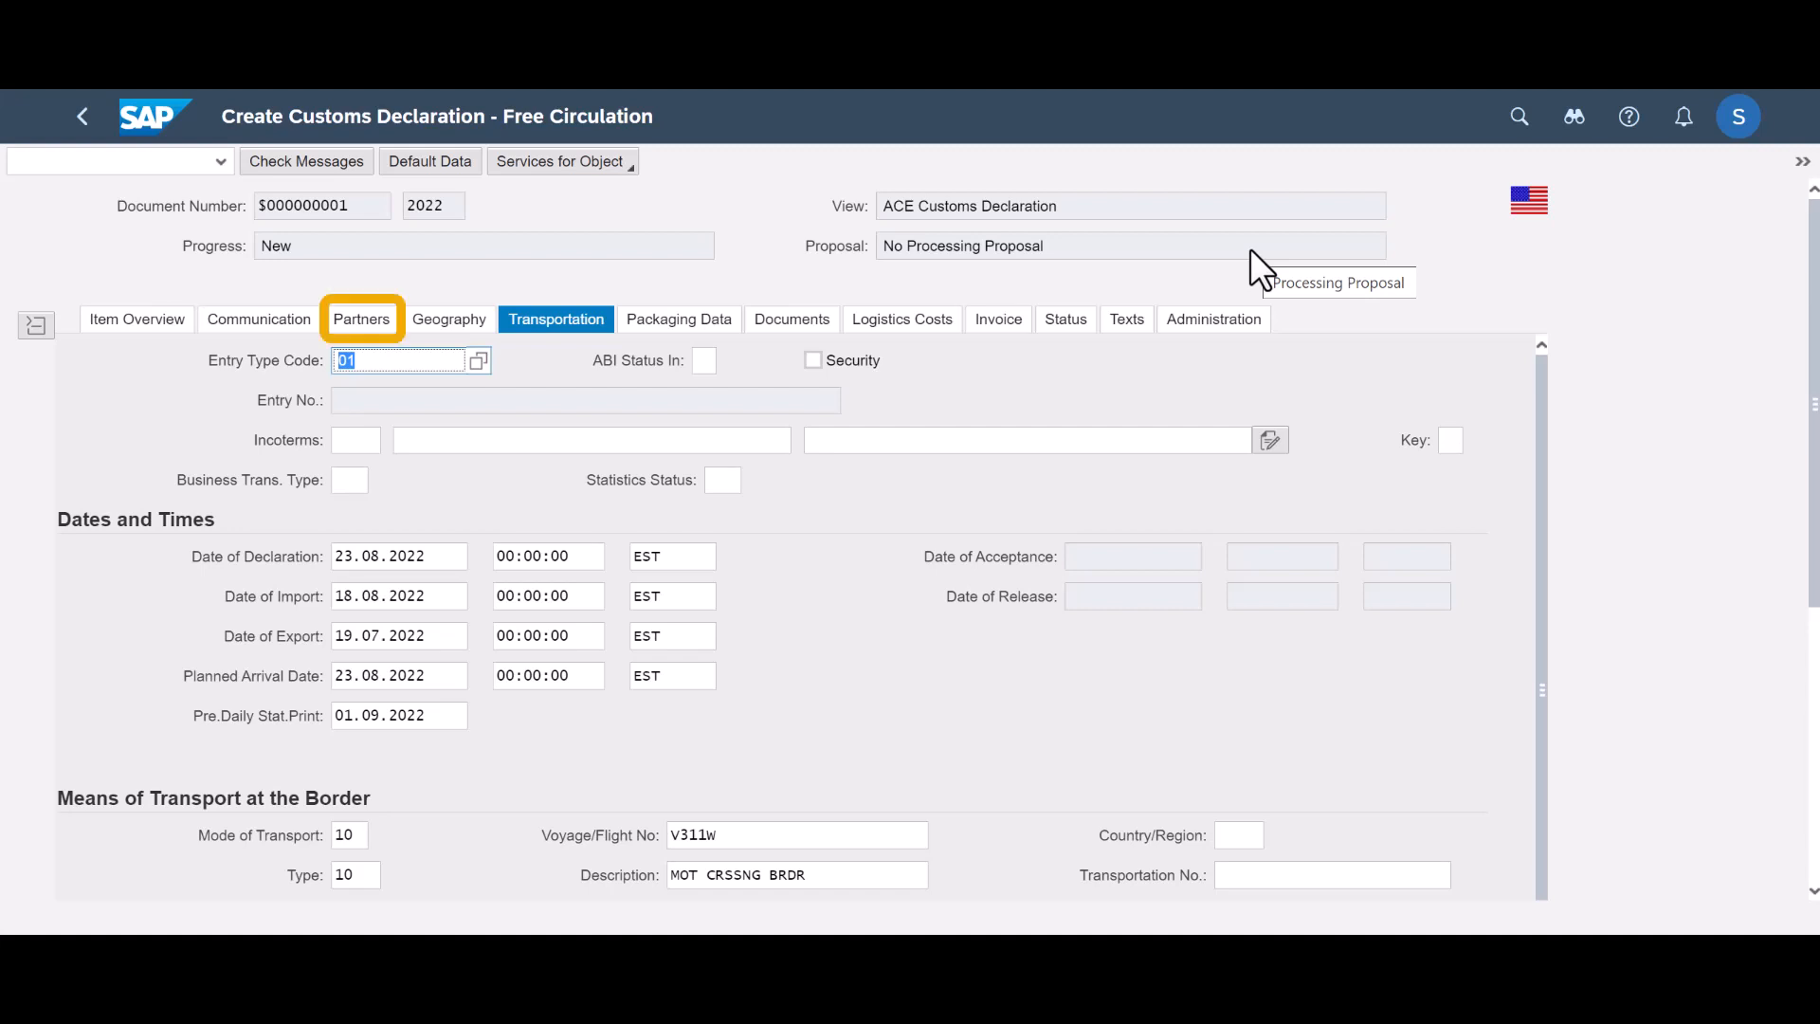
- Review the declaration's partners, customs offices, and supporting documents, displaying the details of the transportation reference number document
left_click(359, 327)
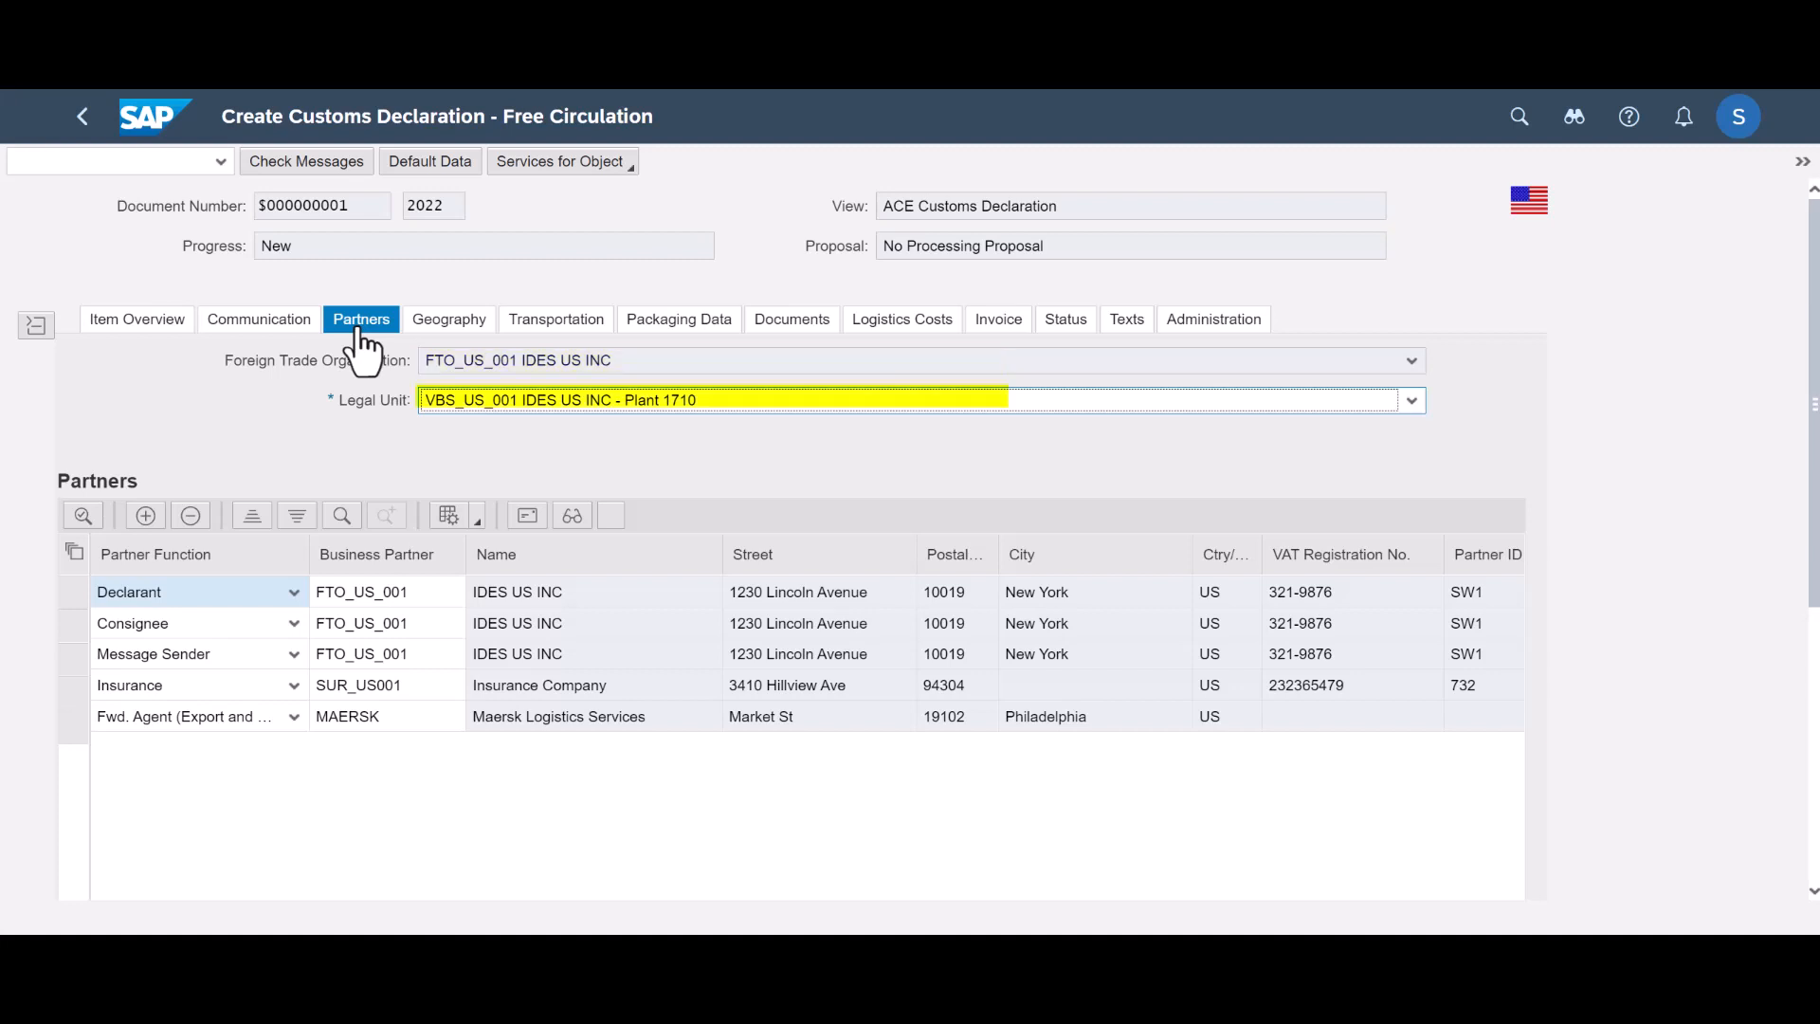
left_click(449, 323)
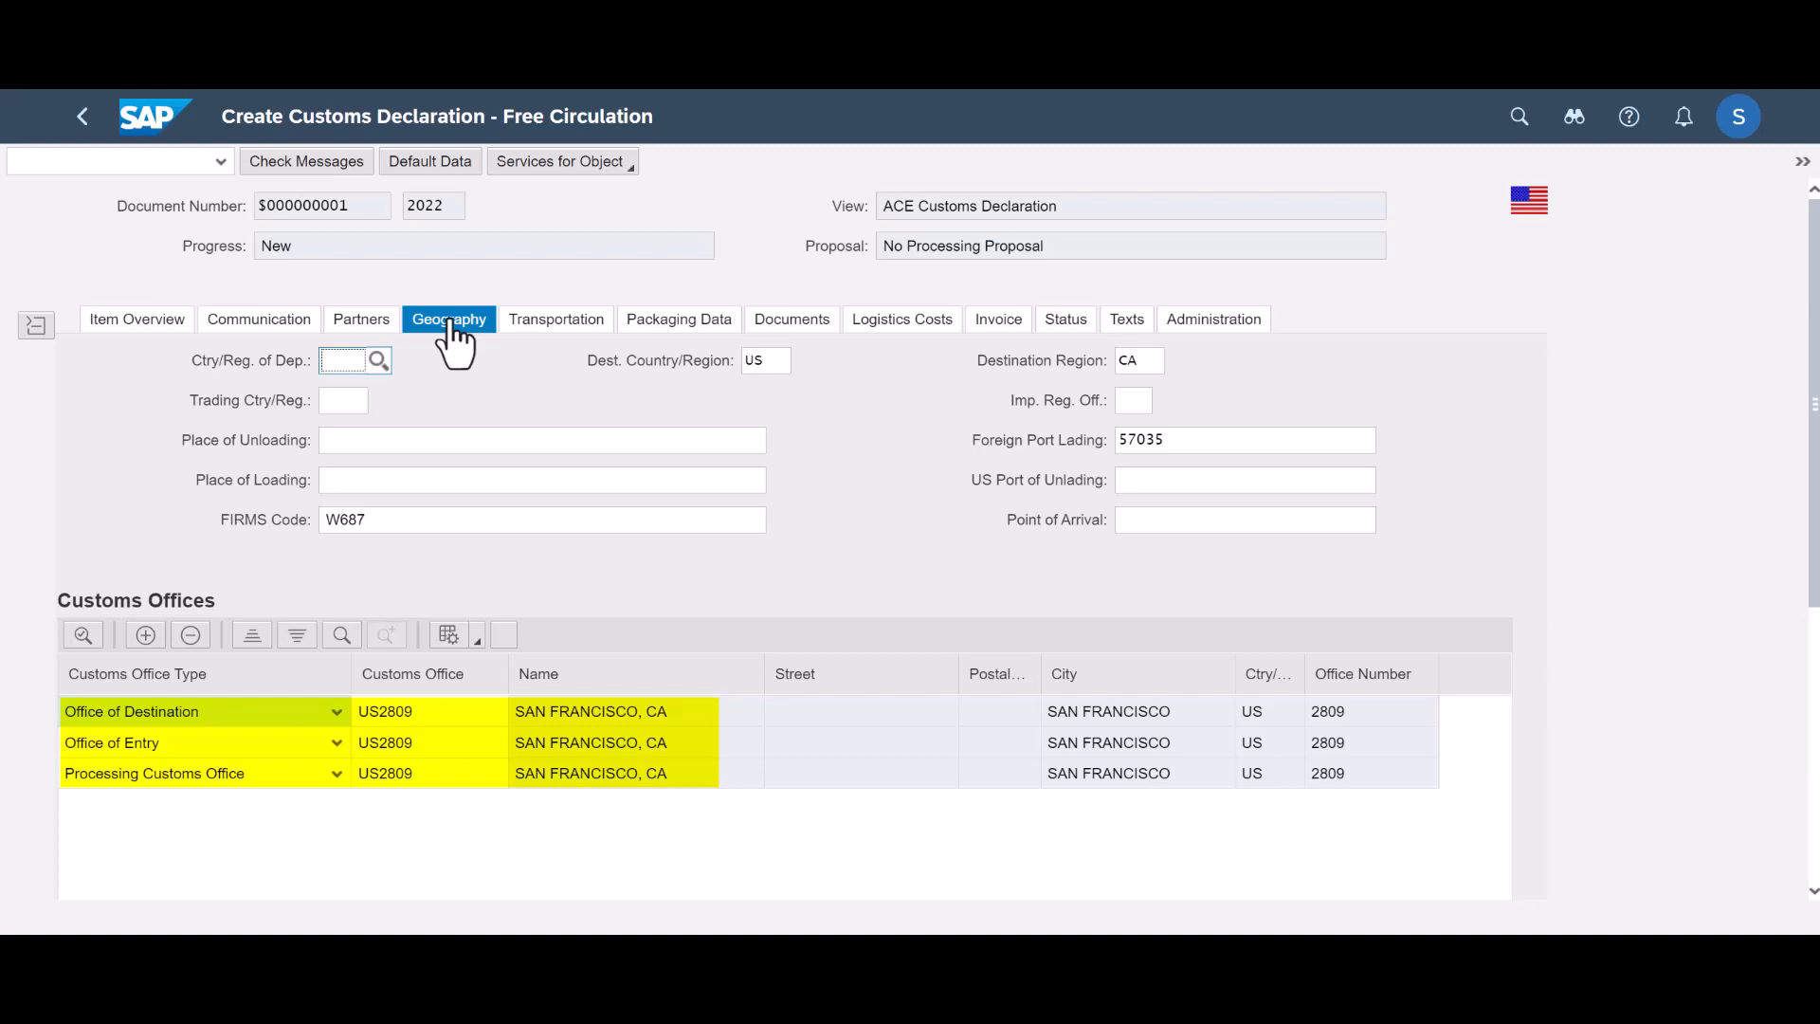
left_click(810, 327)
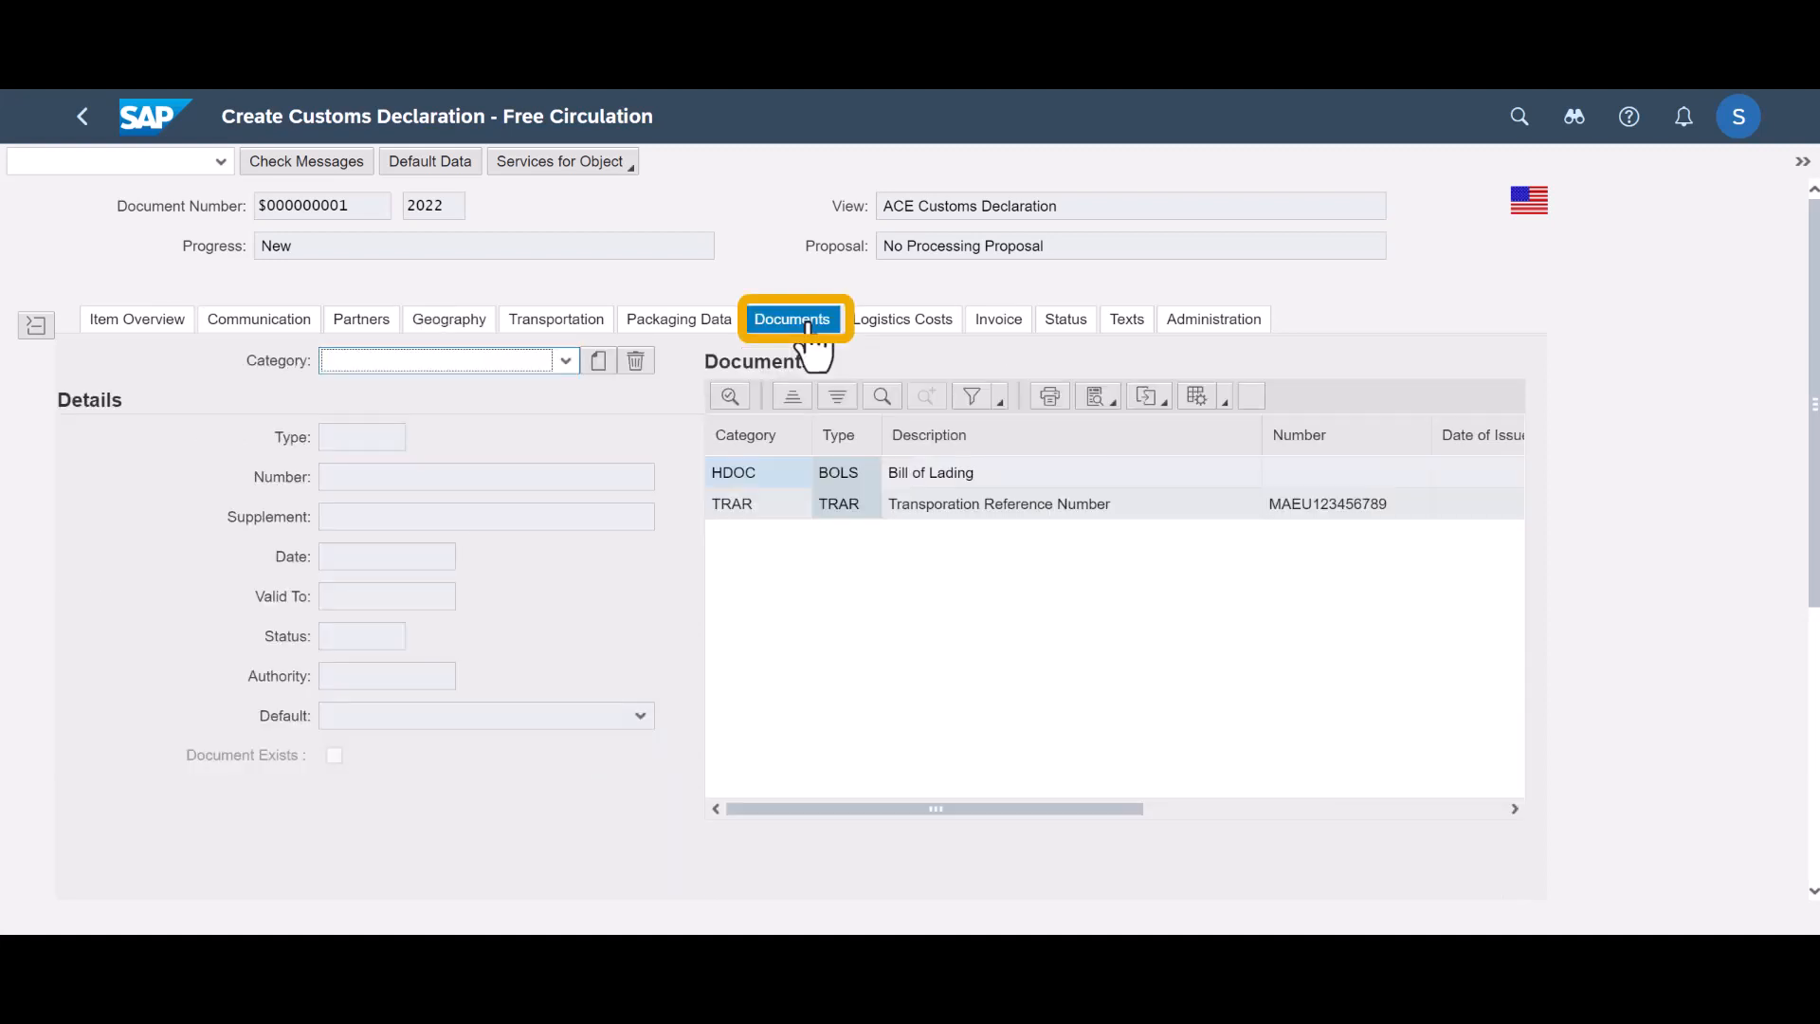
left_click(762, 512)
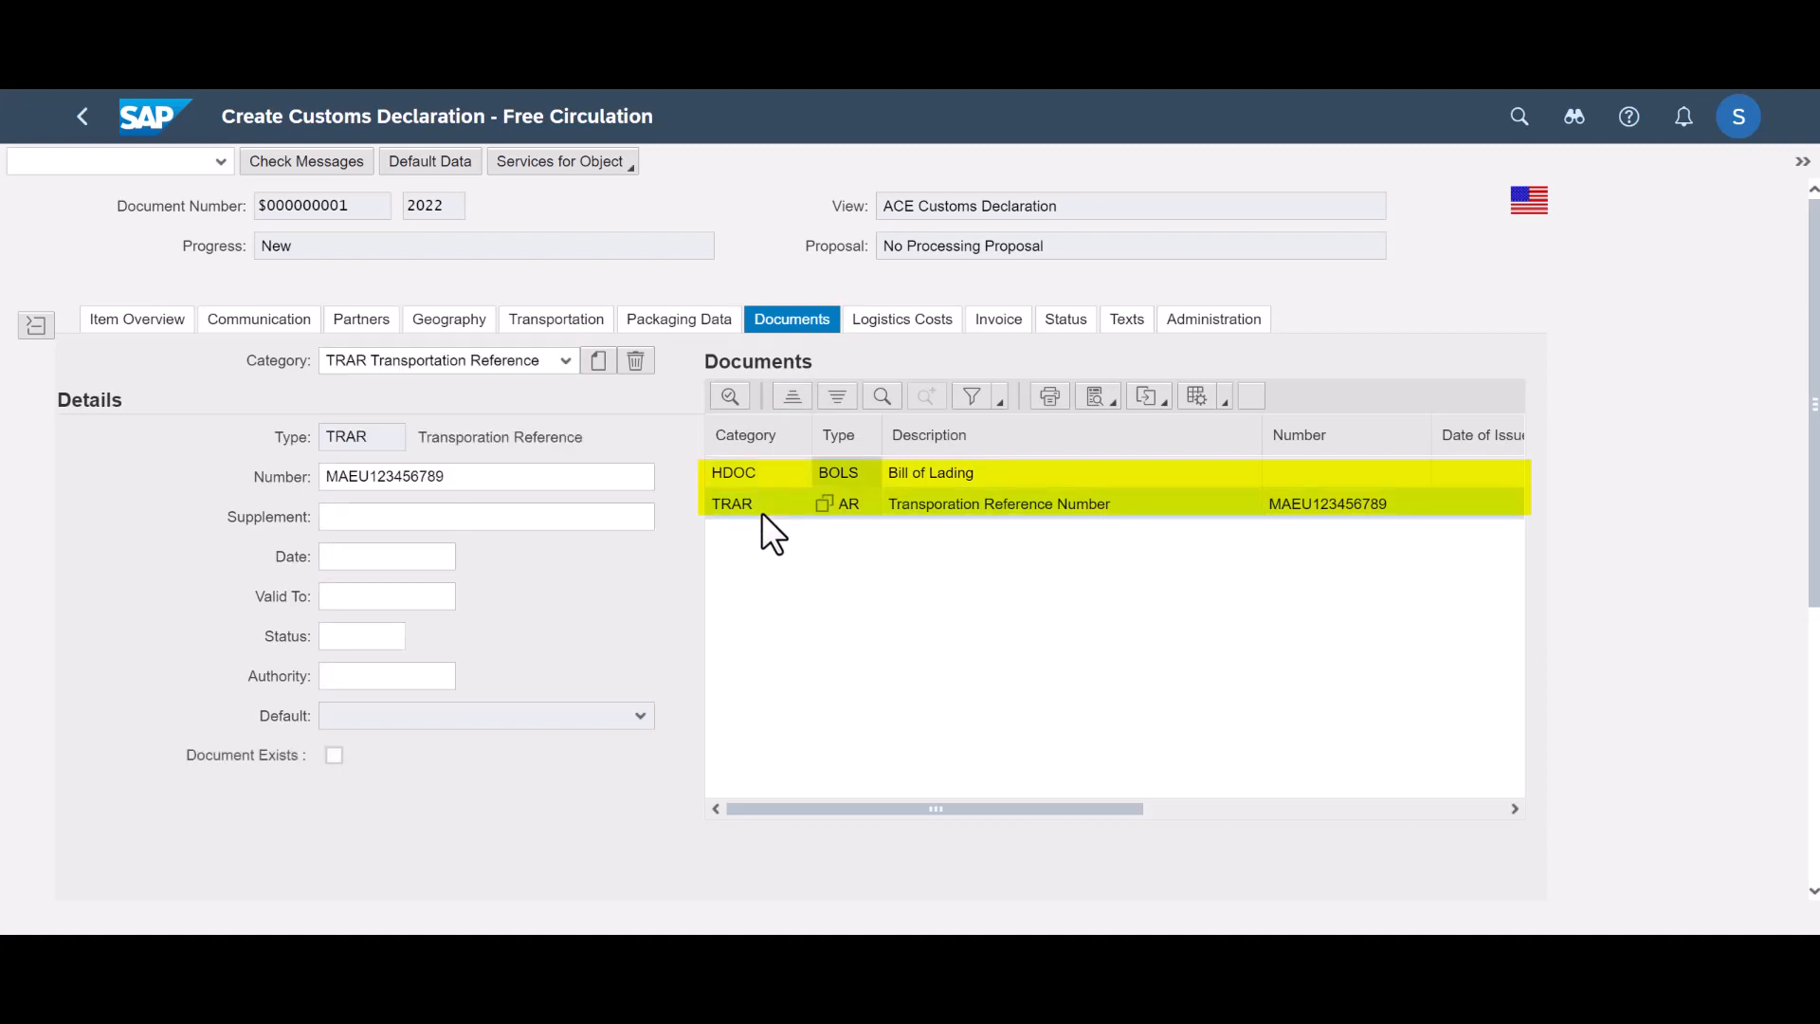
- Set the currency of the Value of Goods row in the declaration's logistics costs to USD
left_click(929, 320)
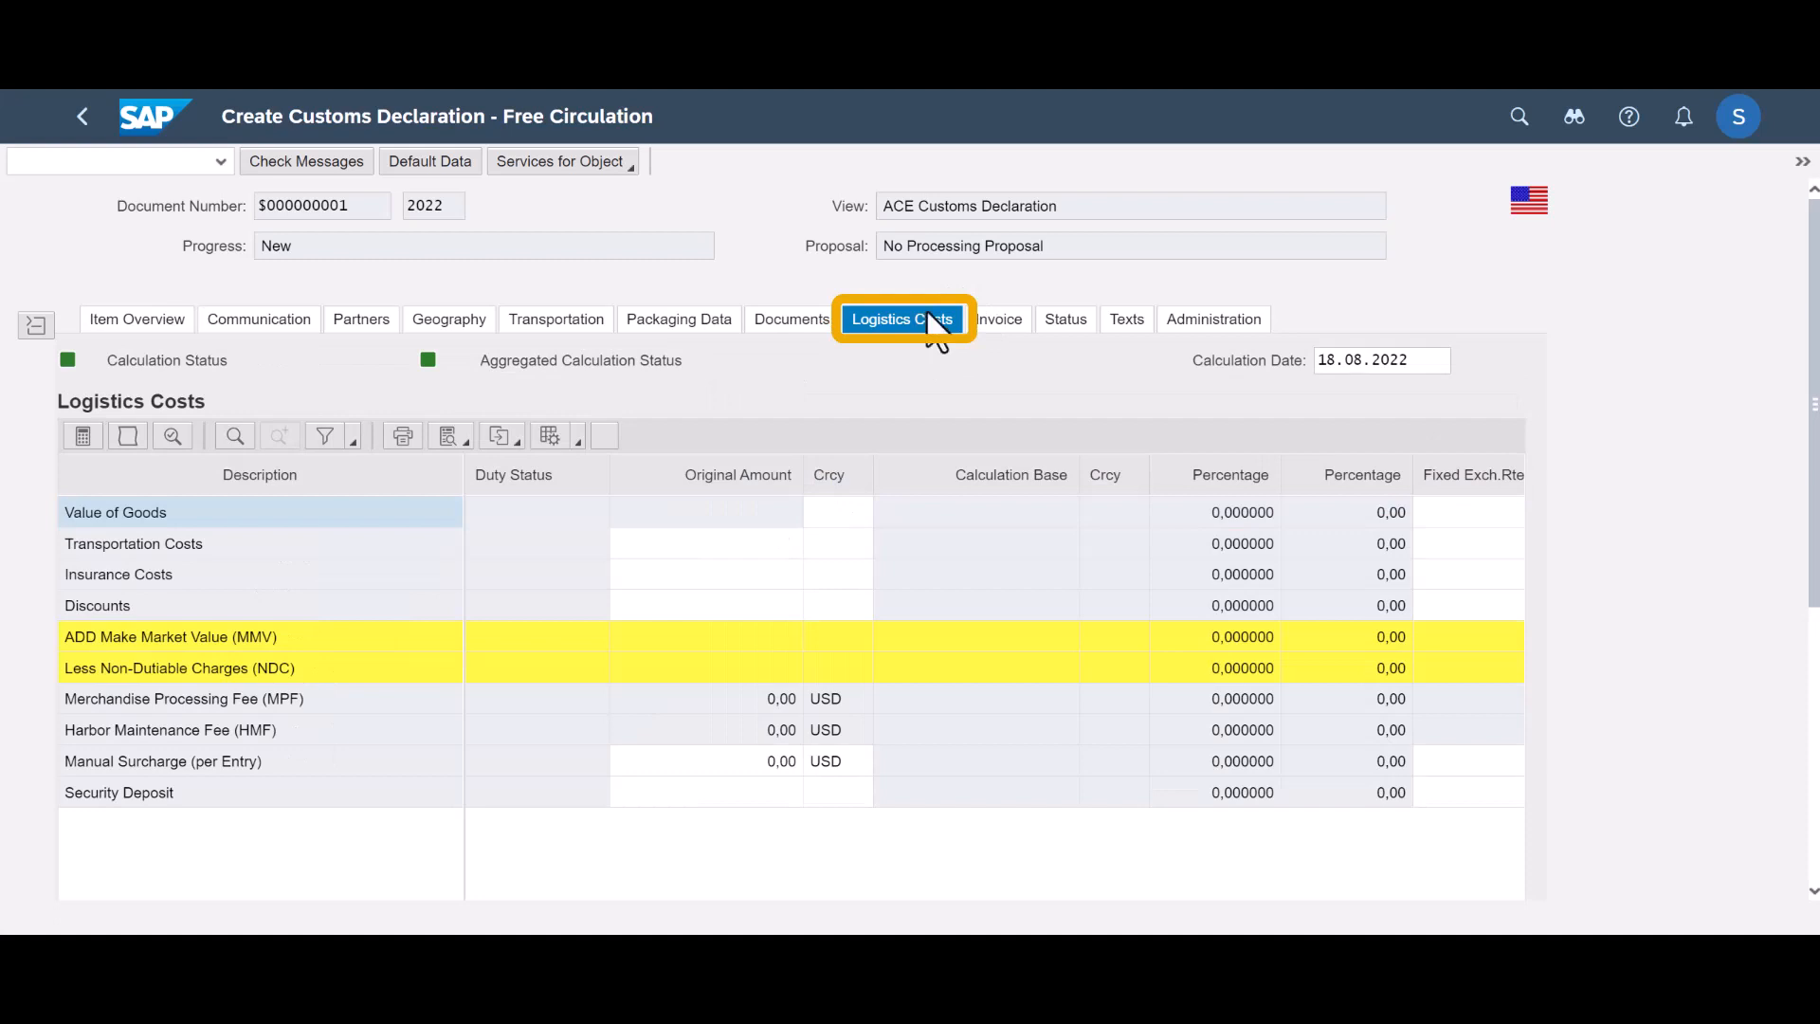
left_click(842, 516)
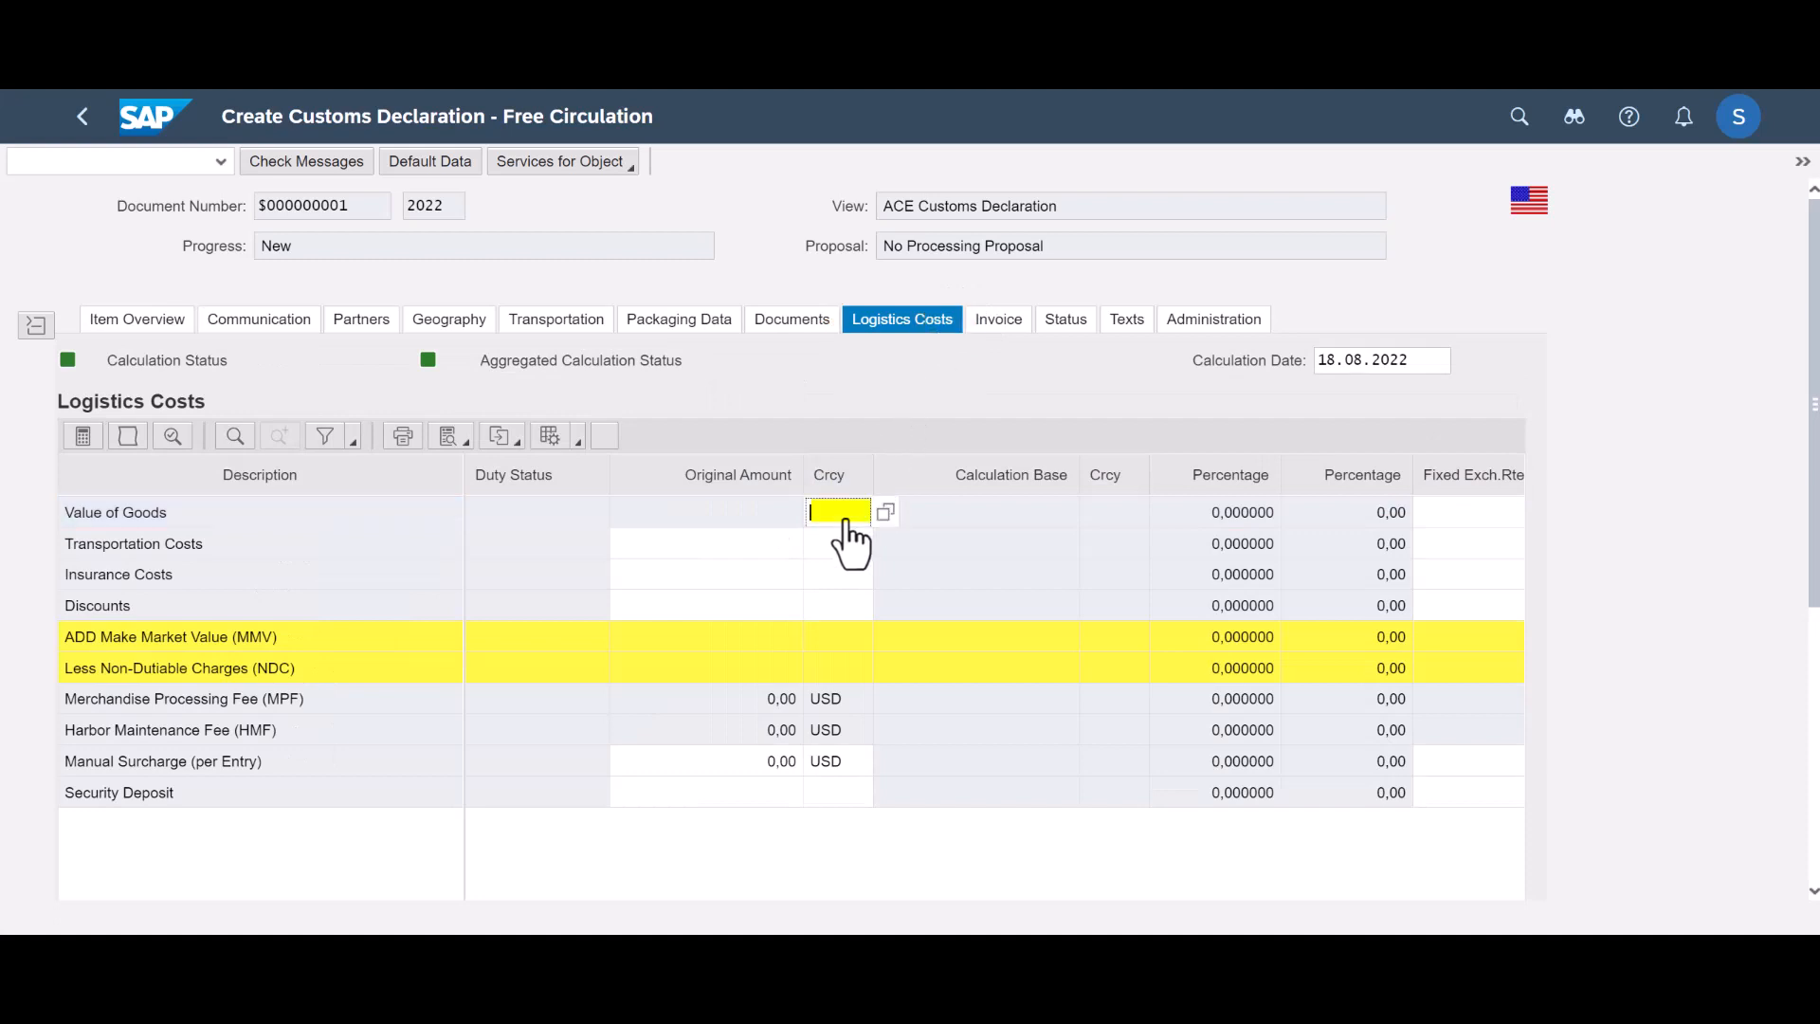
type("USD")
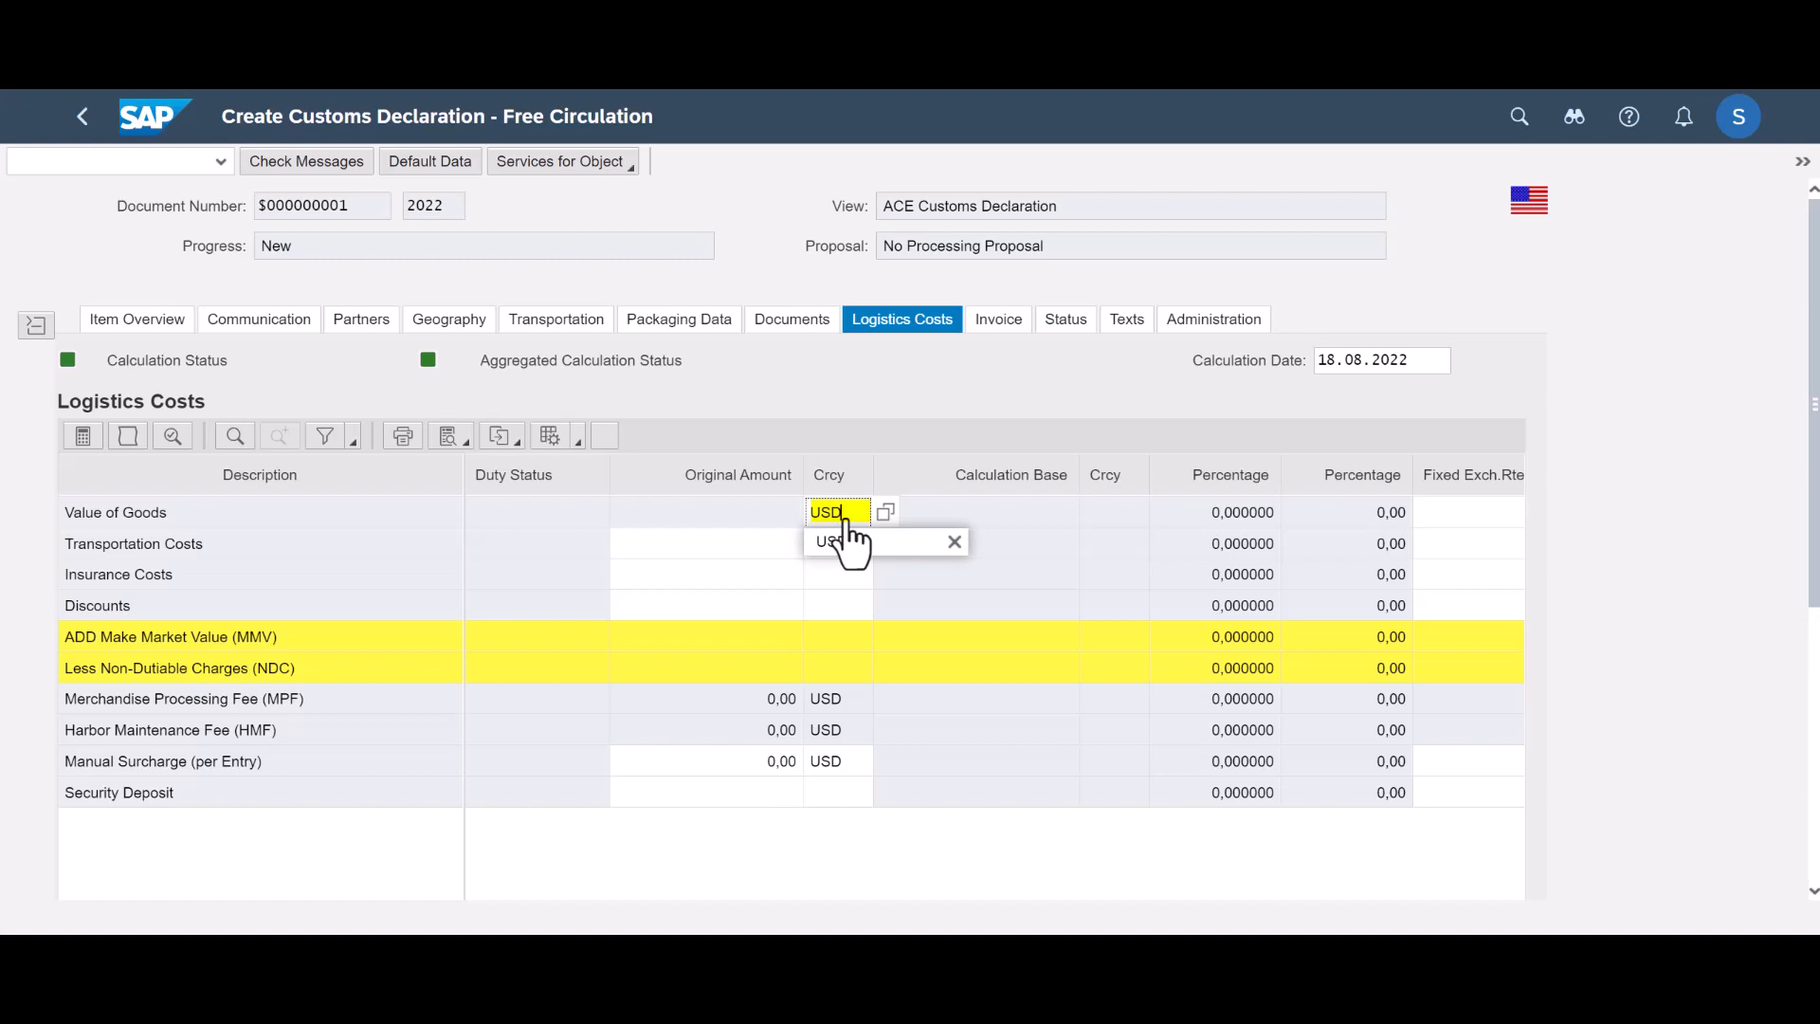
key("Tab")
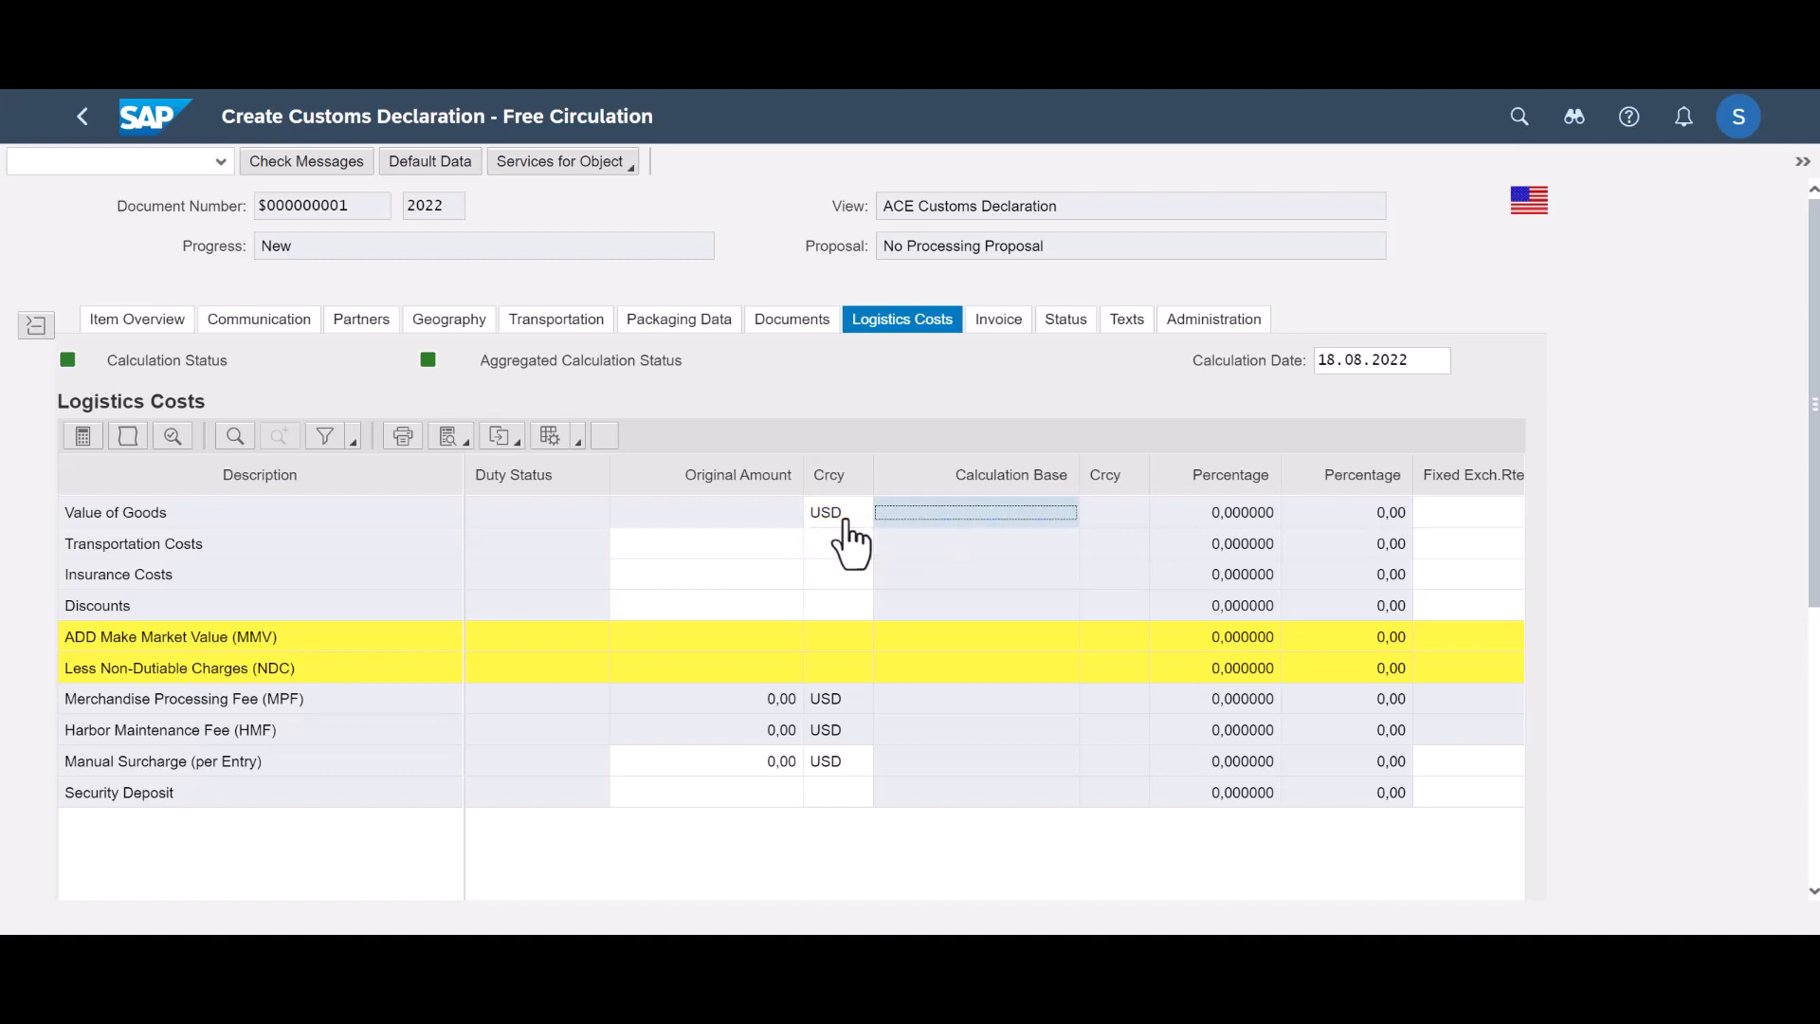
- Create a new declaration item and assign the product MZ-TG-GT04 to it
left_click_drag(1815, 551, 1817, 900)
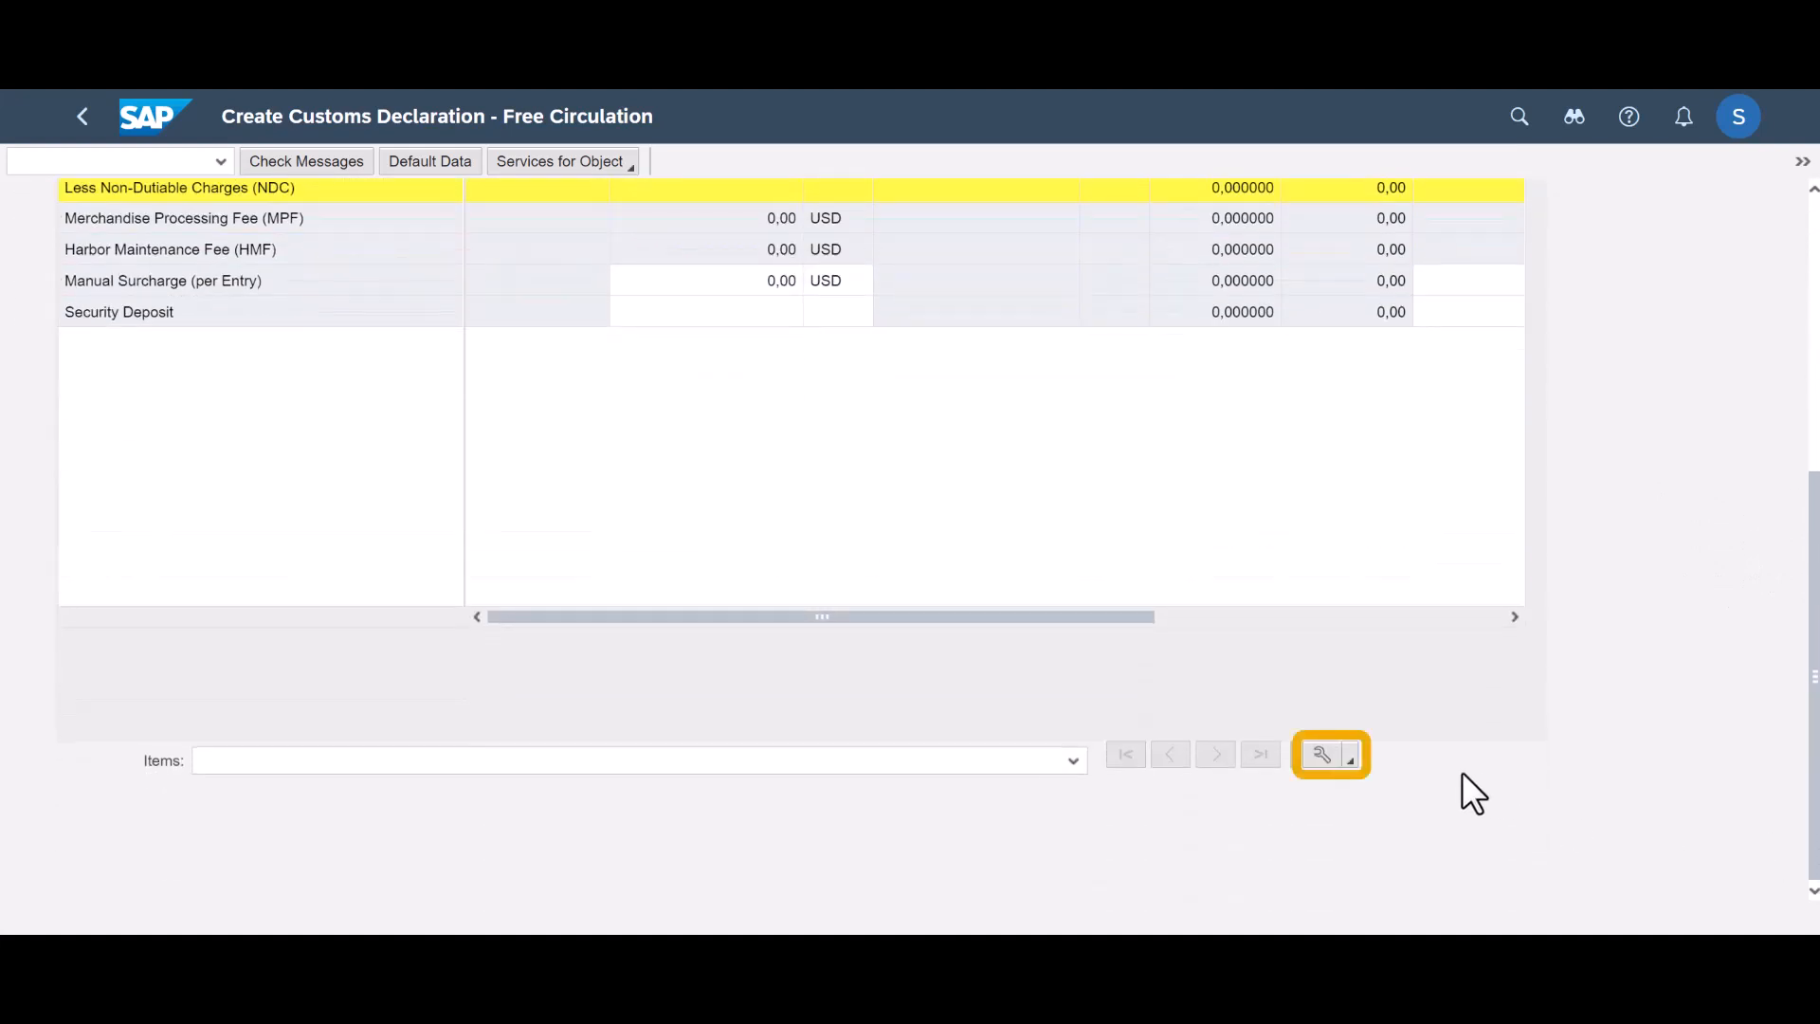
left_click(1346, 763)
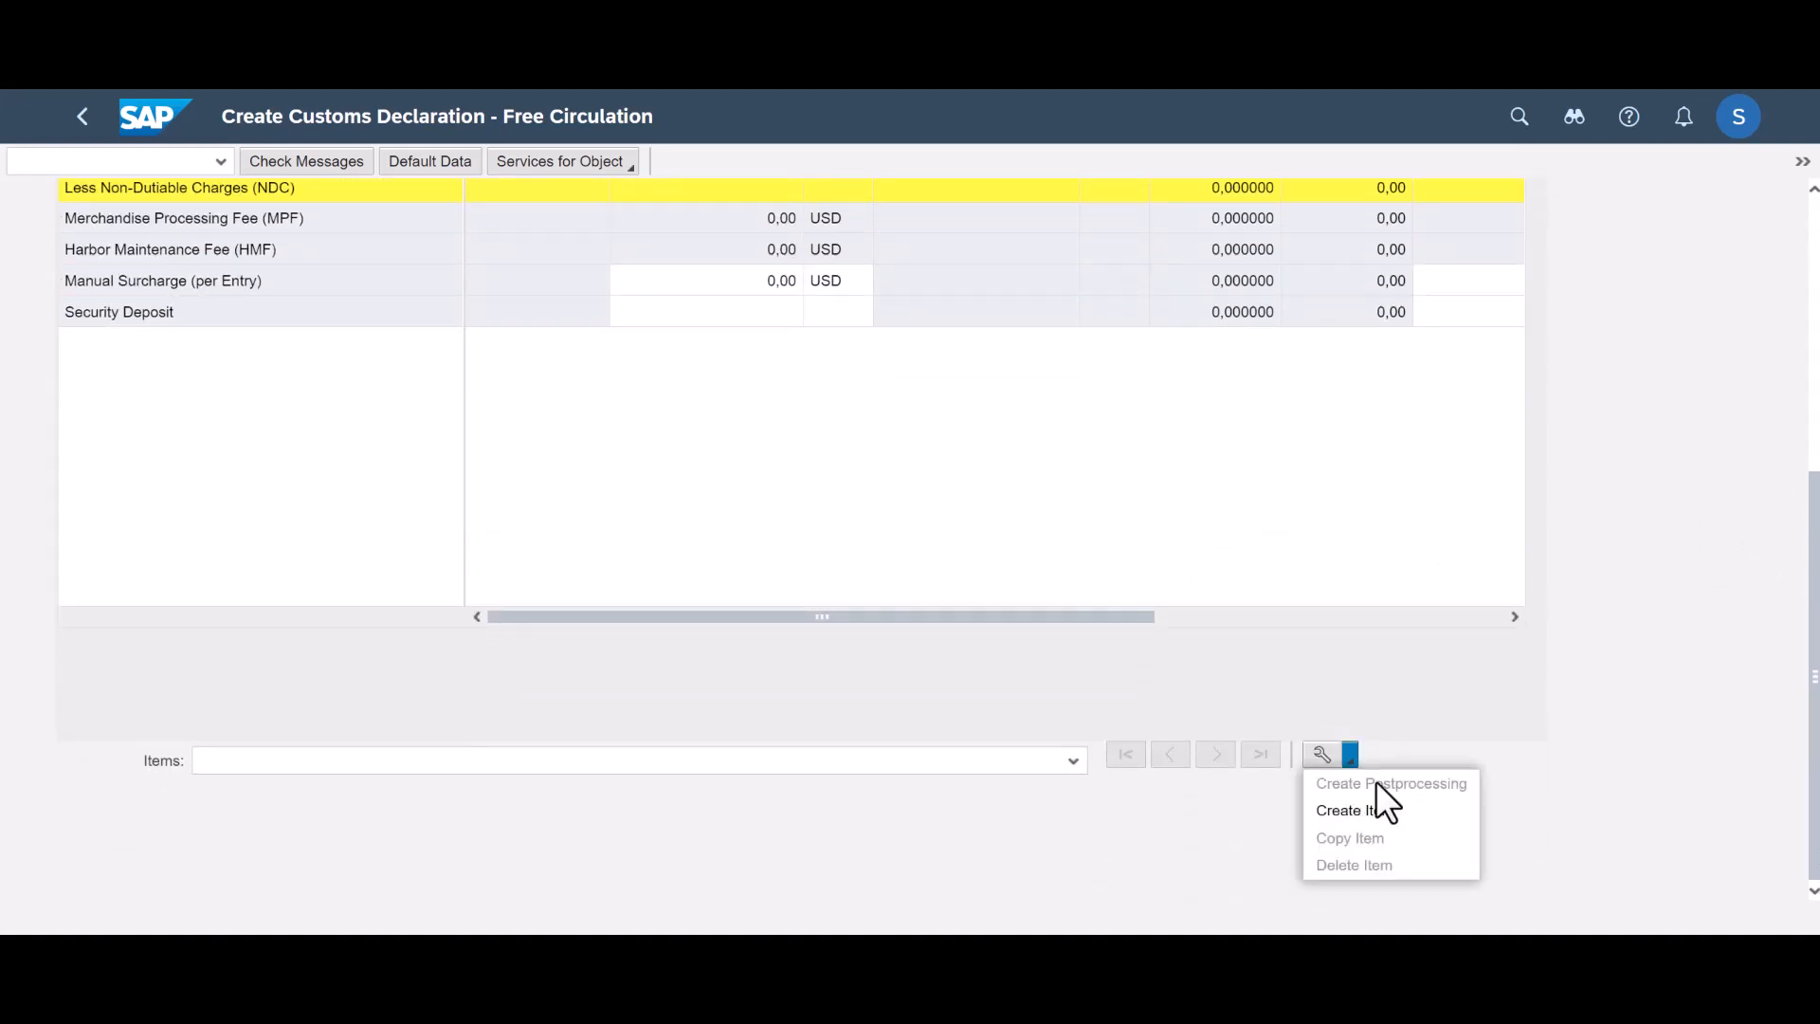
left_click(1384, 804)
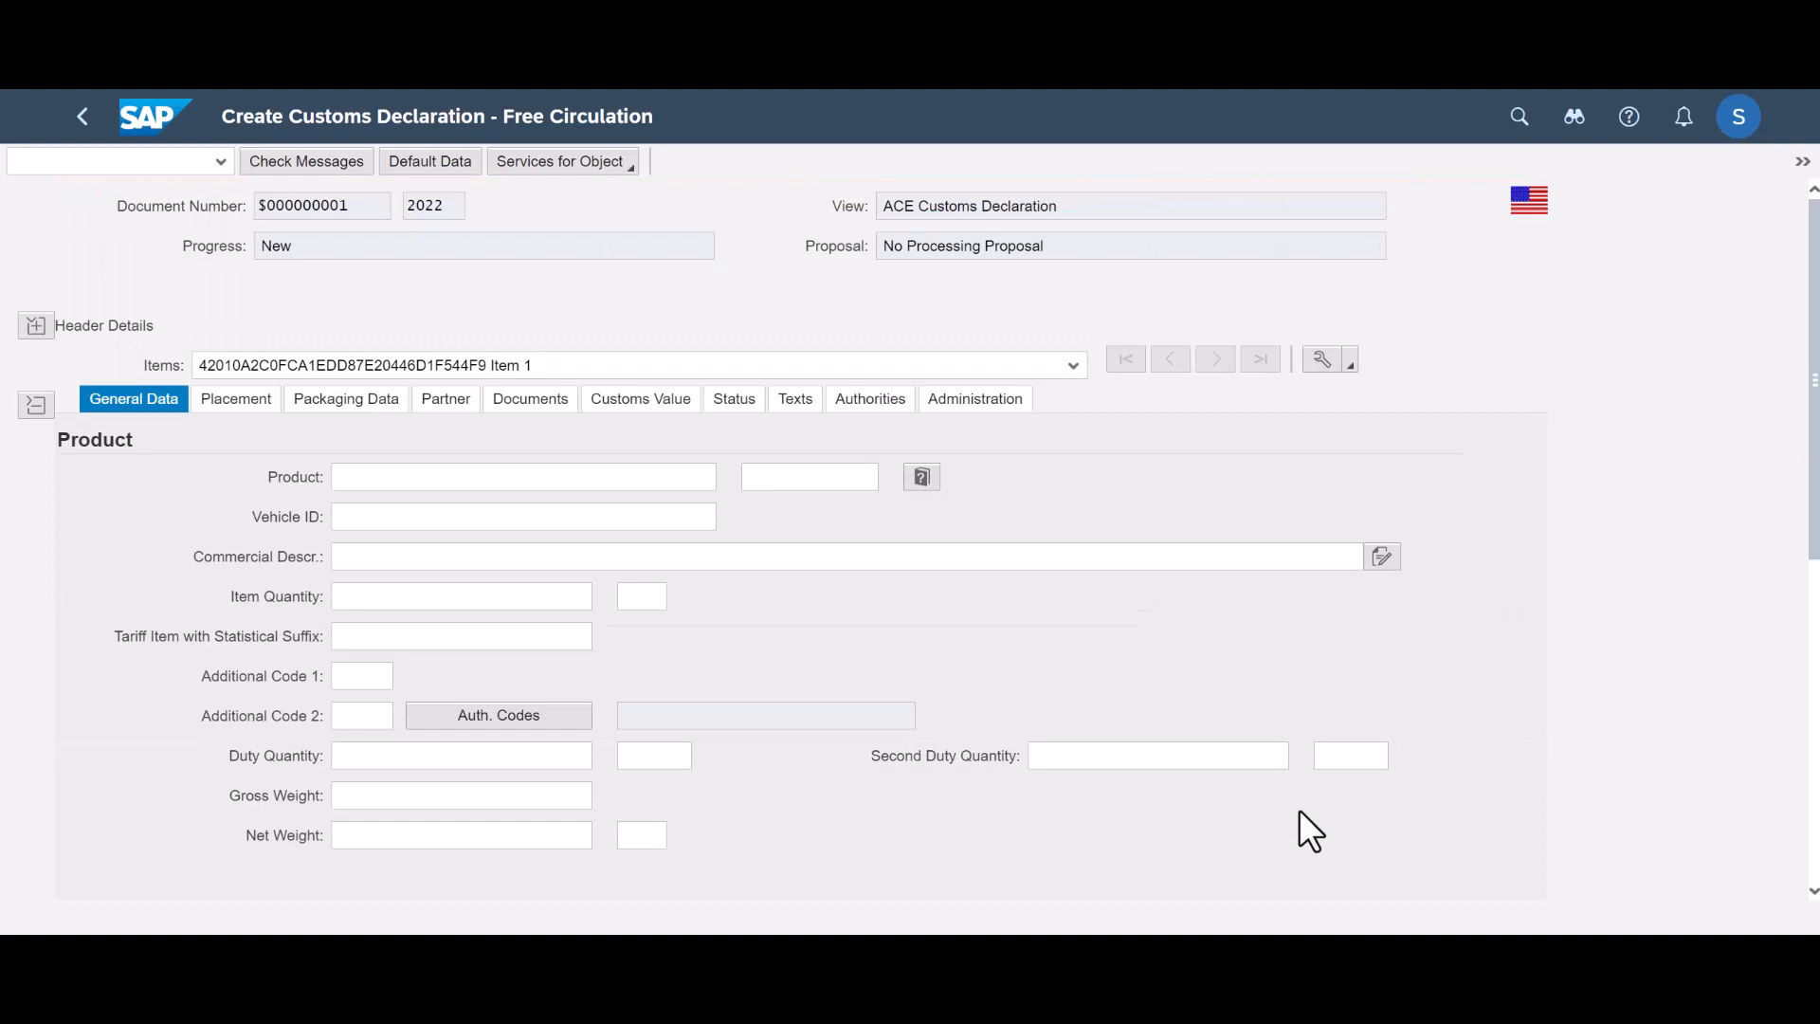
left_click(368, 476)
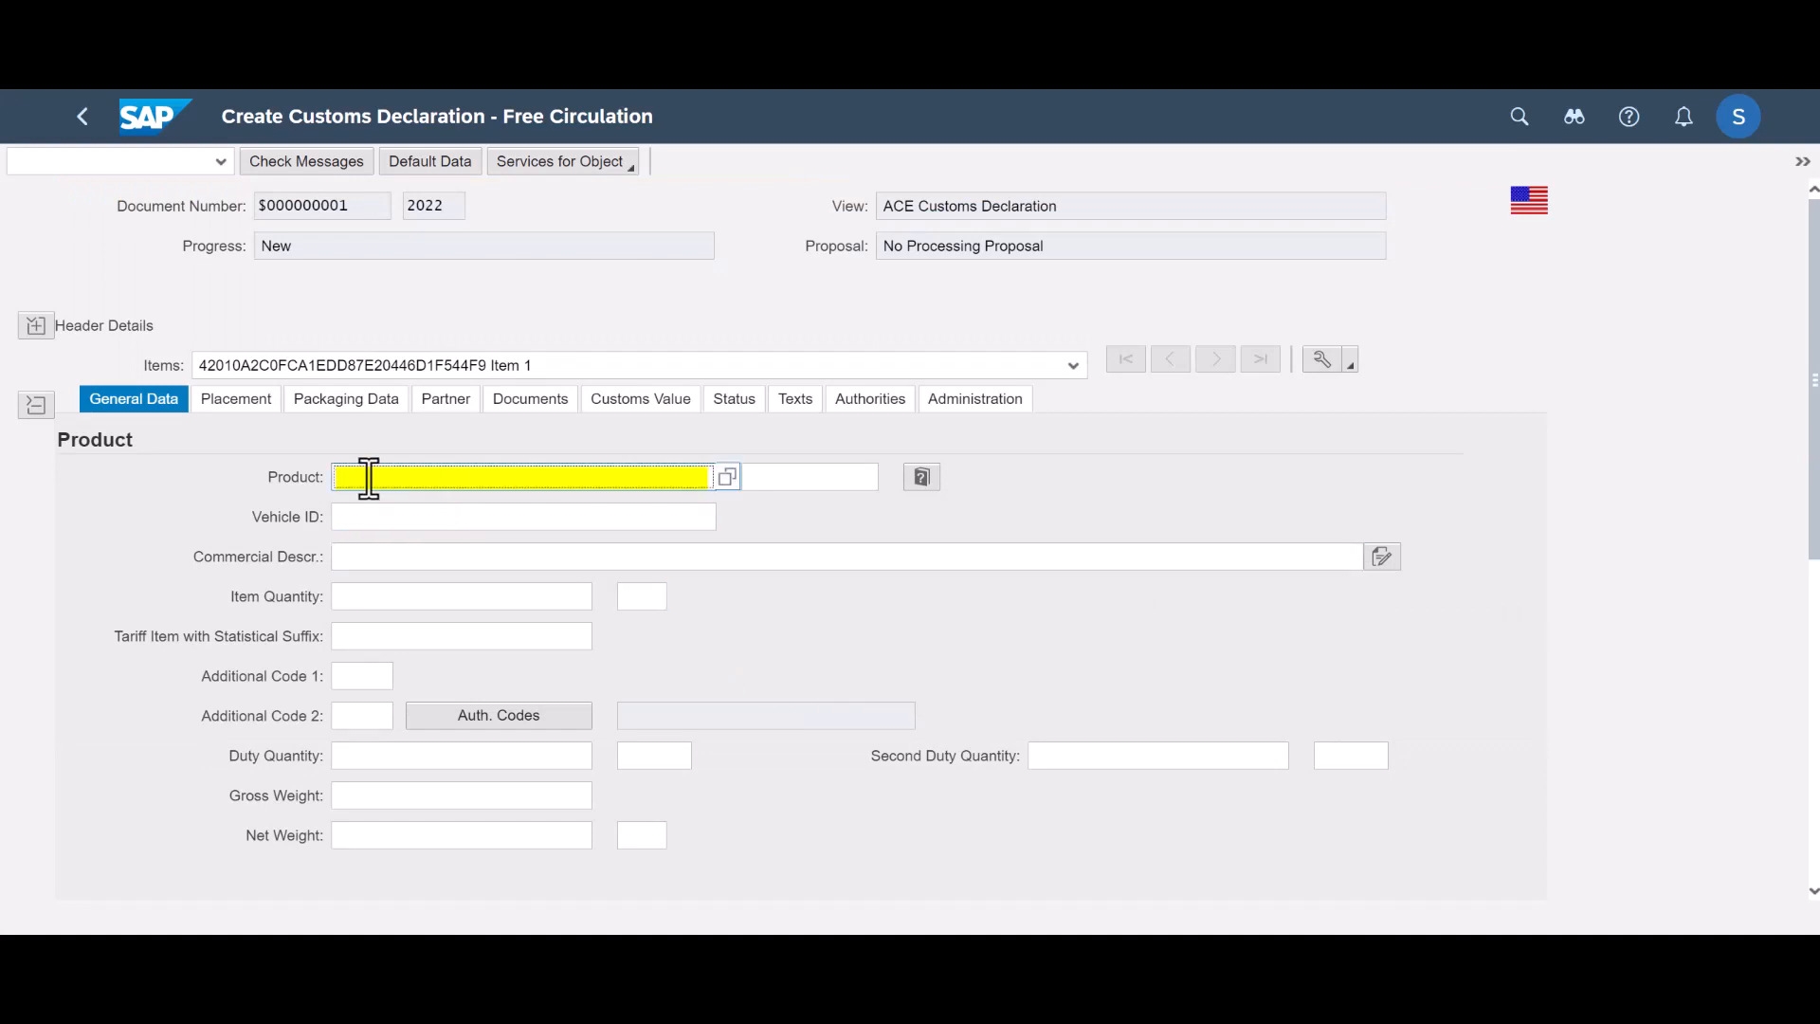
type("MZ-TG-GT04")
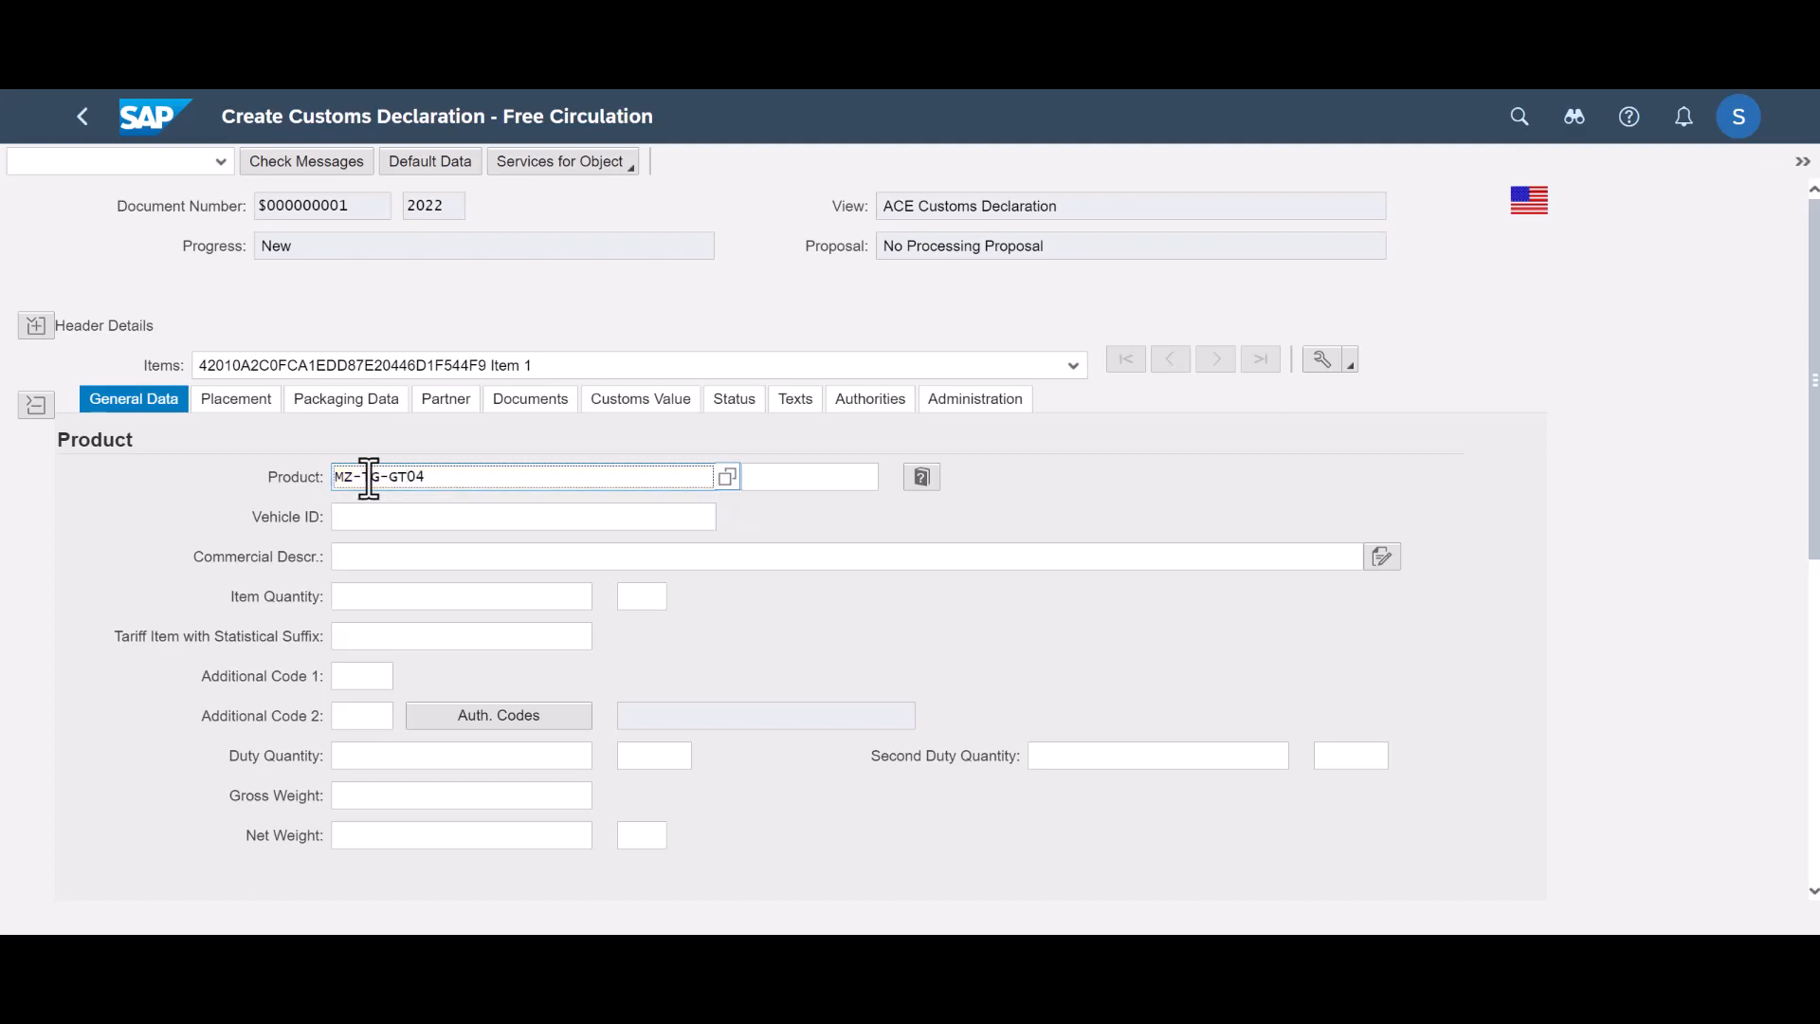
key("Return")
- Set the item quantity of the spice mixture to 10,000 KG
scroll(665, 361, "down", 3)
type("1")
type("0,000")
scroll(665, 361, "up", 3)
left_click(632, 594)
type("K")
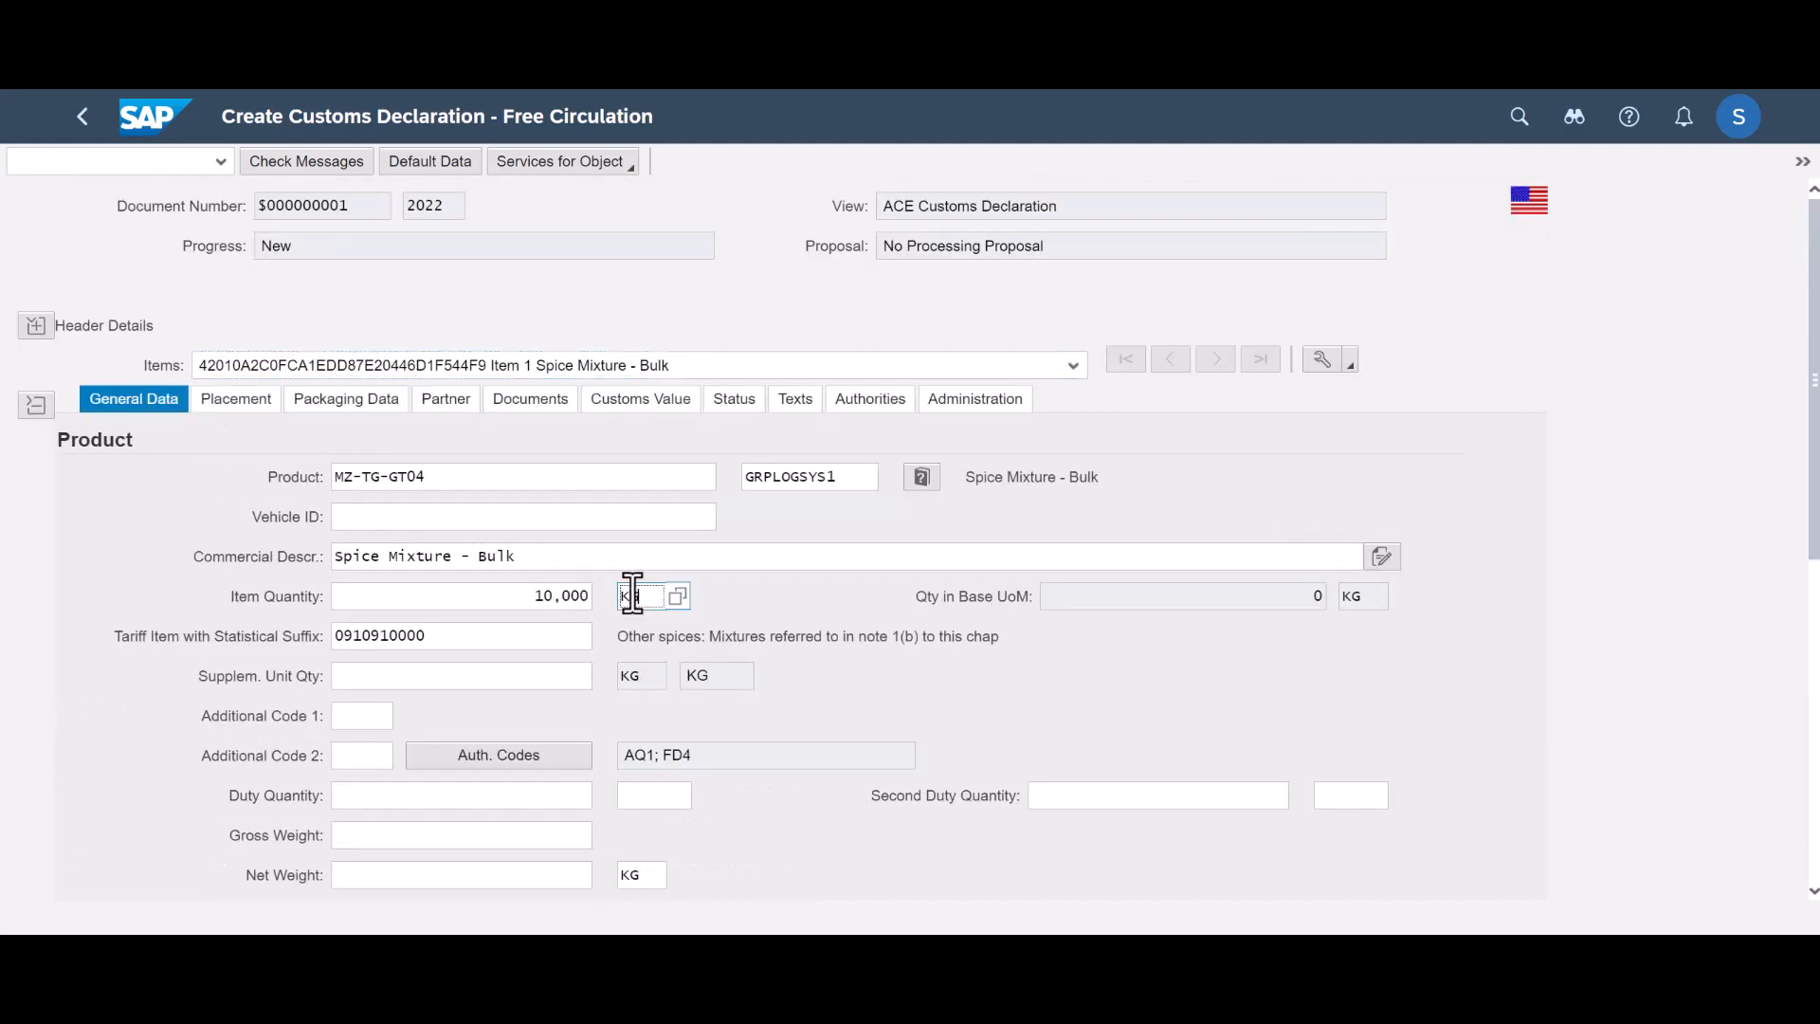
- Set both the gross weight and the net weight of the spice mixture item to 0,5 KG
type("0,5")
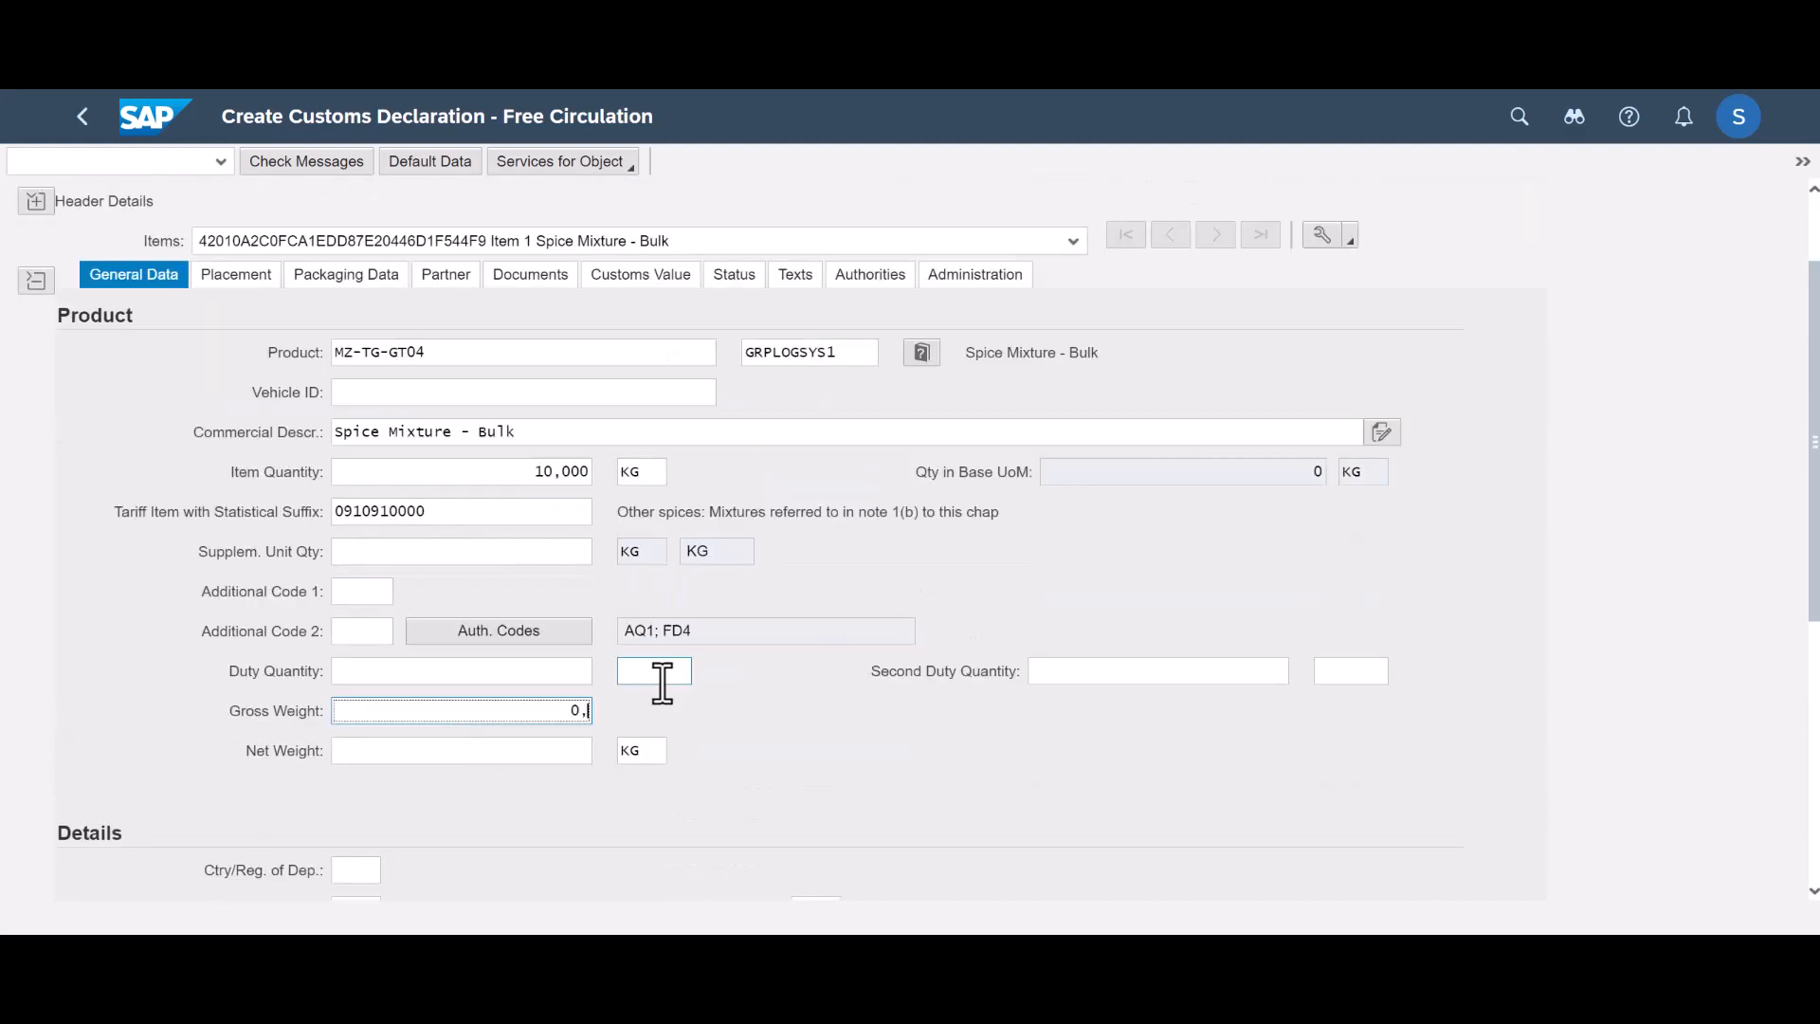
key("Tab")
type("0,5")
key("Tab")
- Set the item's country/region of departure to NL, fill in the field that follows it, and display the item's documents
scroll(345, 588, "down", 3)
left_click(352, 621)
type("NL")
key("Tab")
type("N")
scroll(521, 418, "up", 5)
left_click(527, 403)
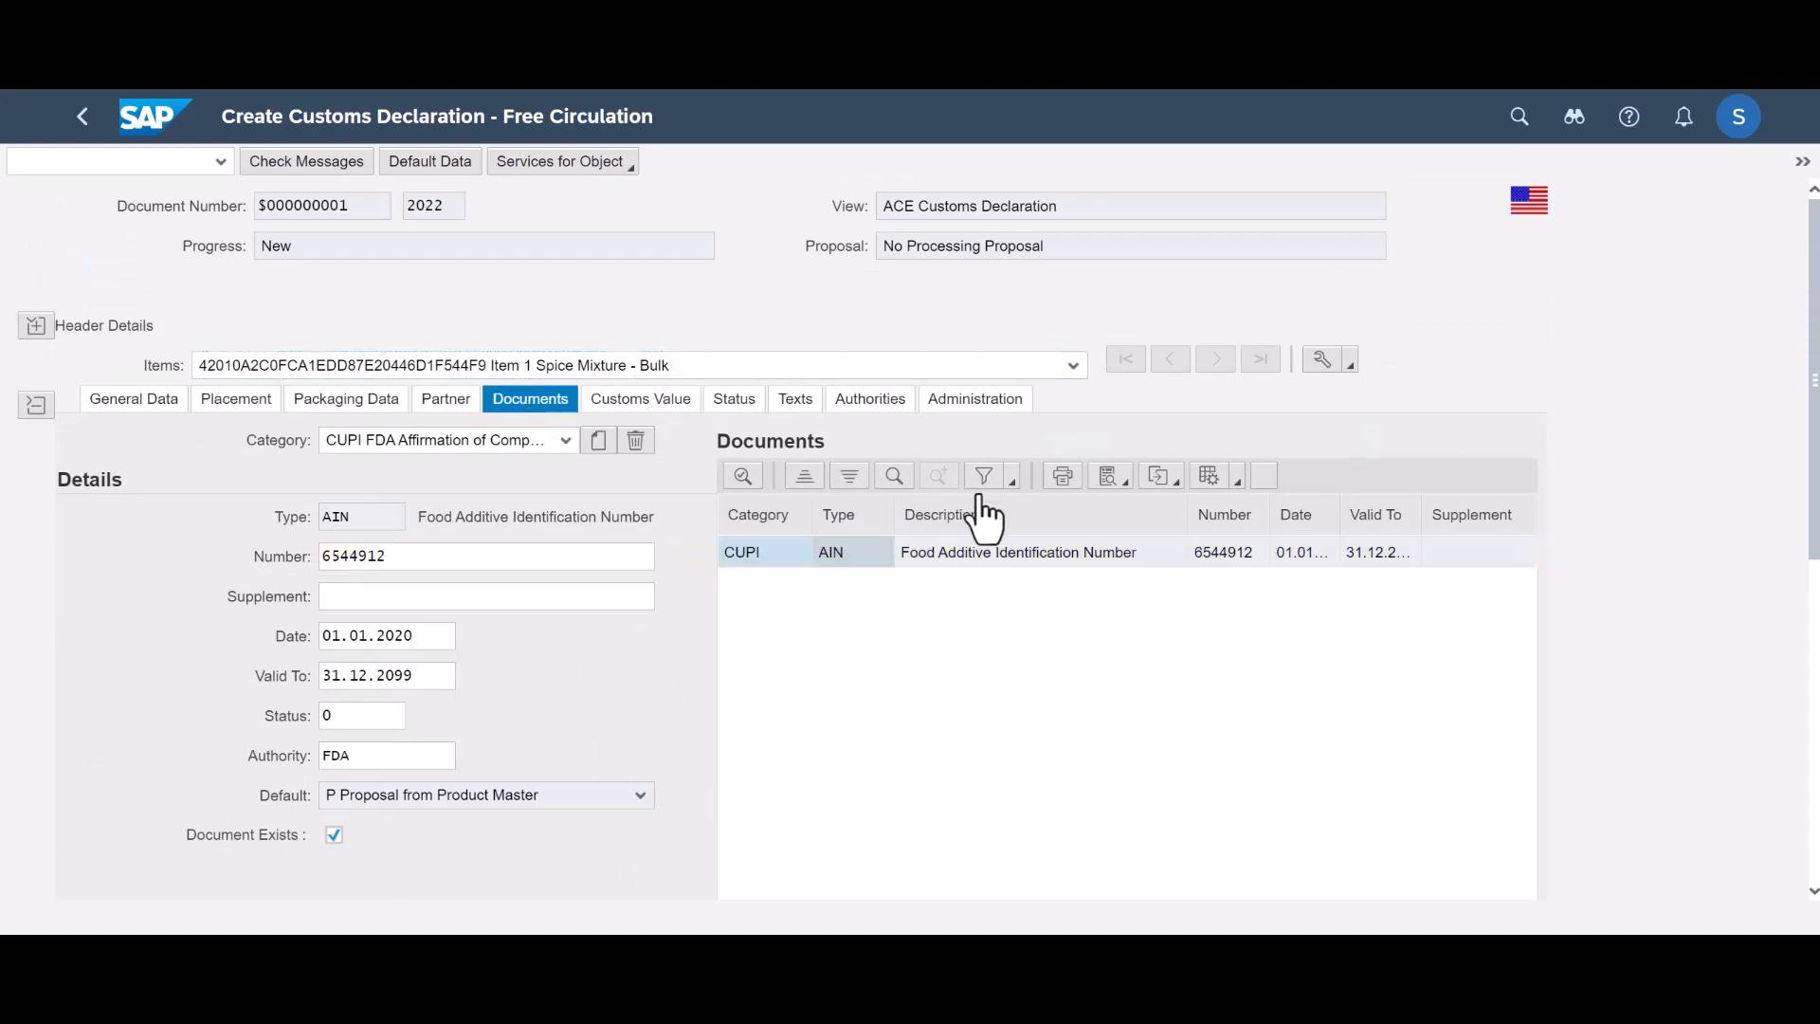
- Set the item's Value of Goods to 1000 USD, calculate the customs value, and review the resulting duties and fees
left_click(641, 398)
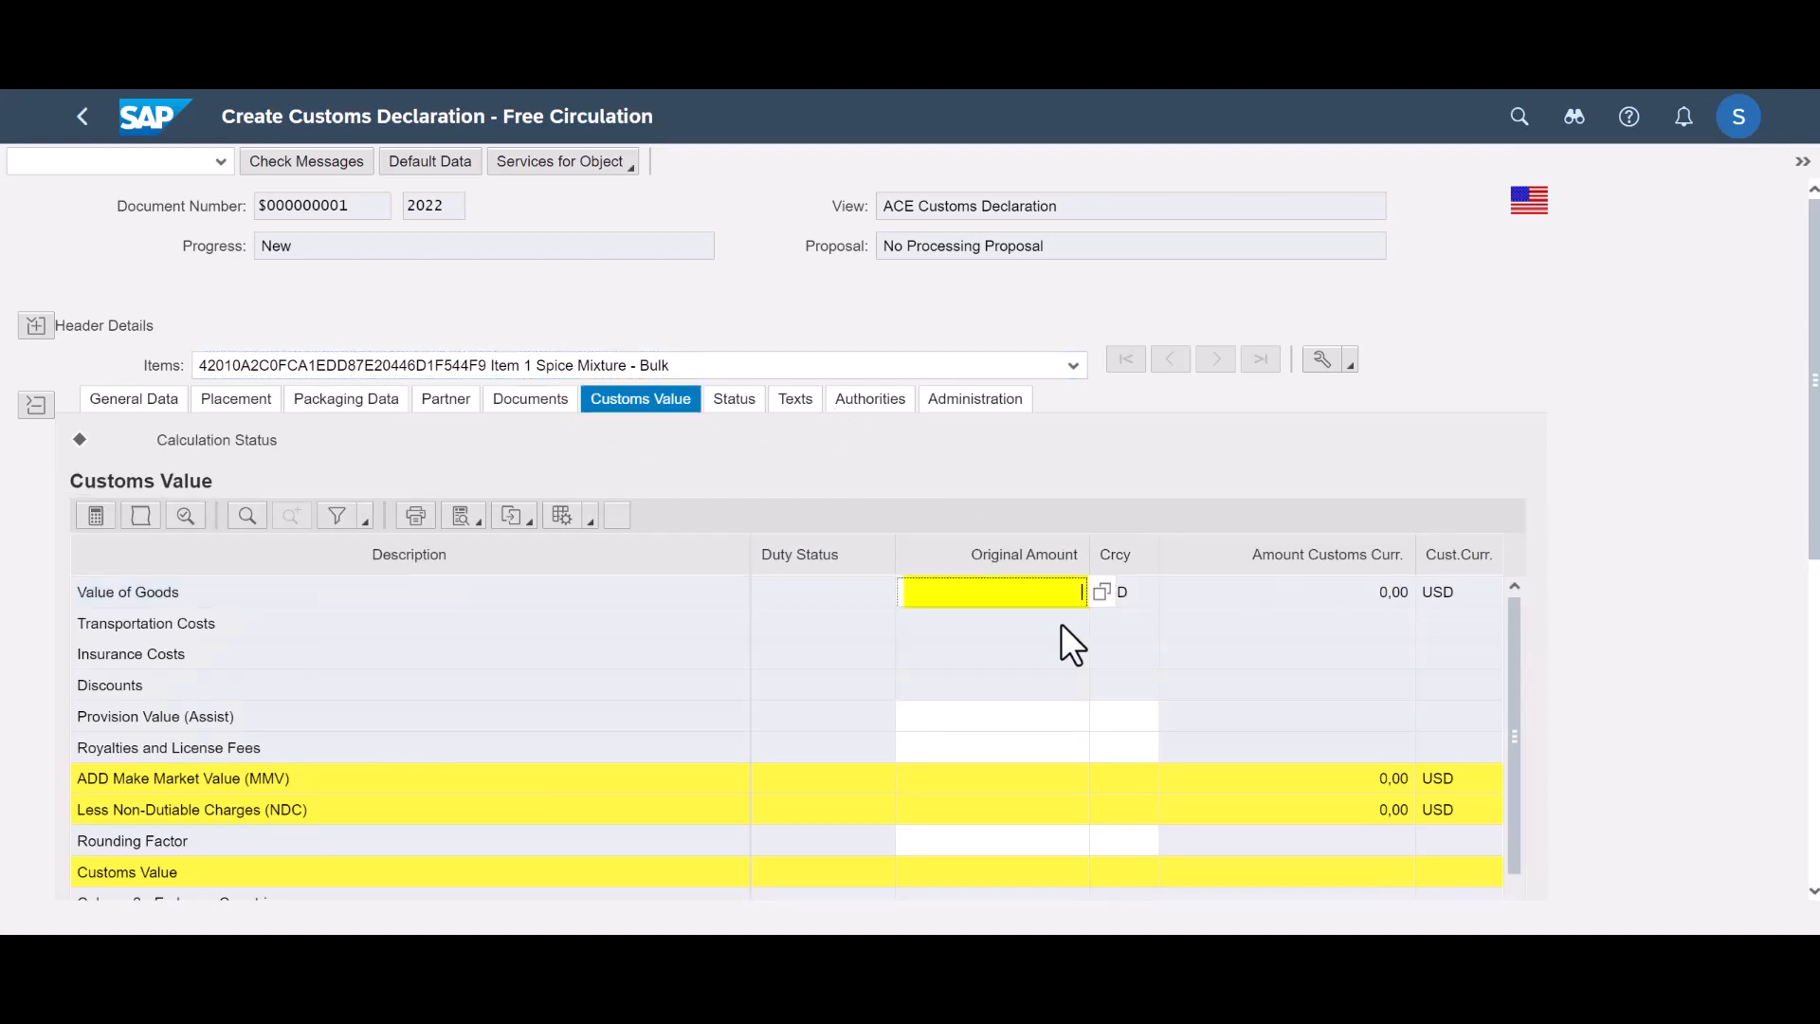
type("1000")
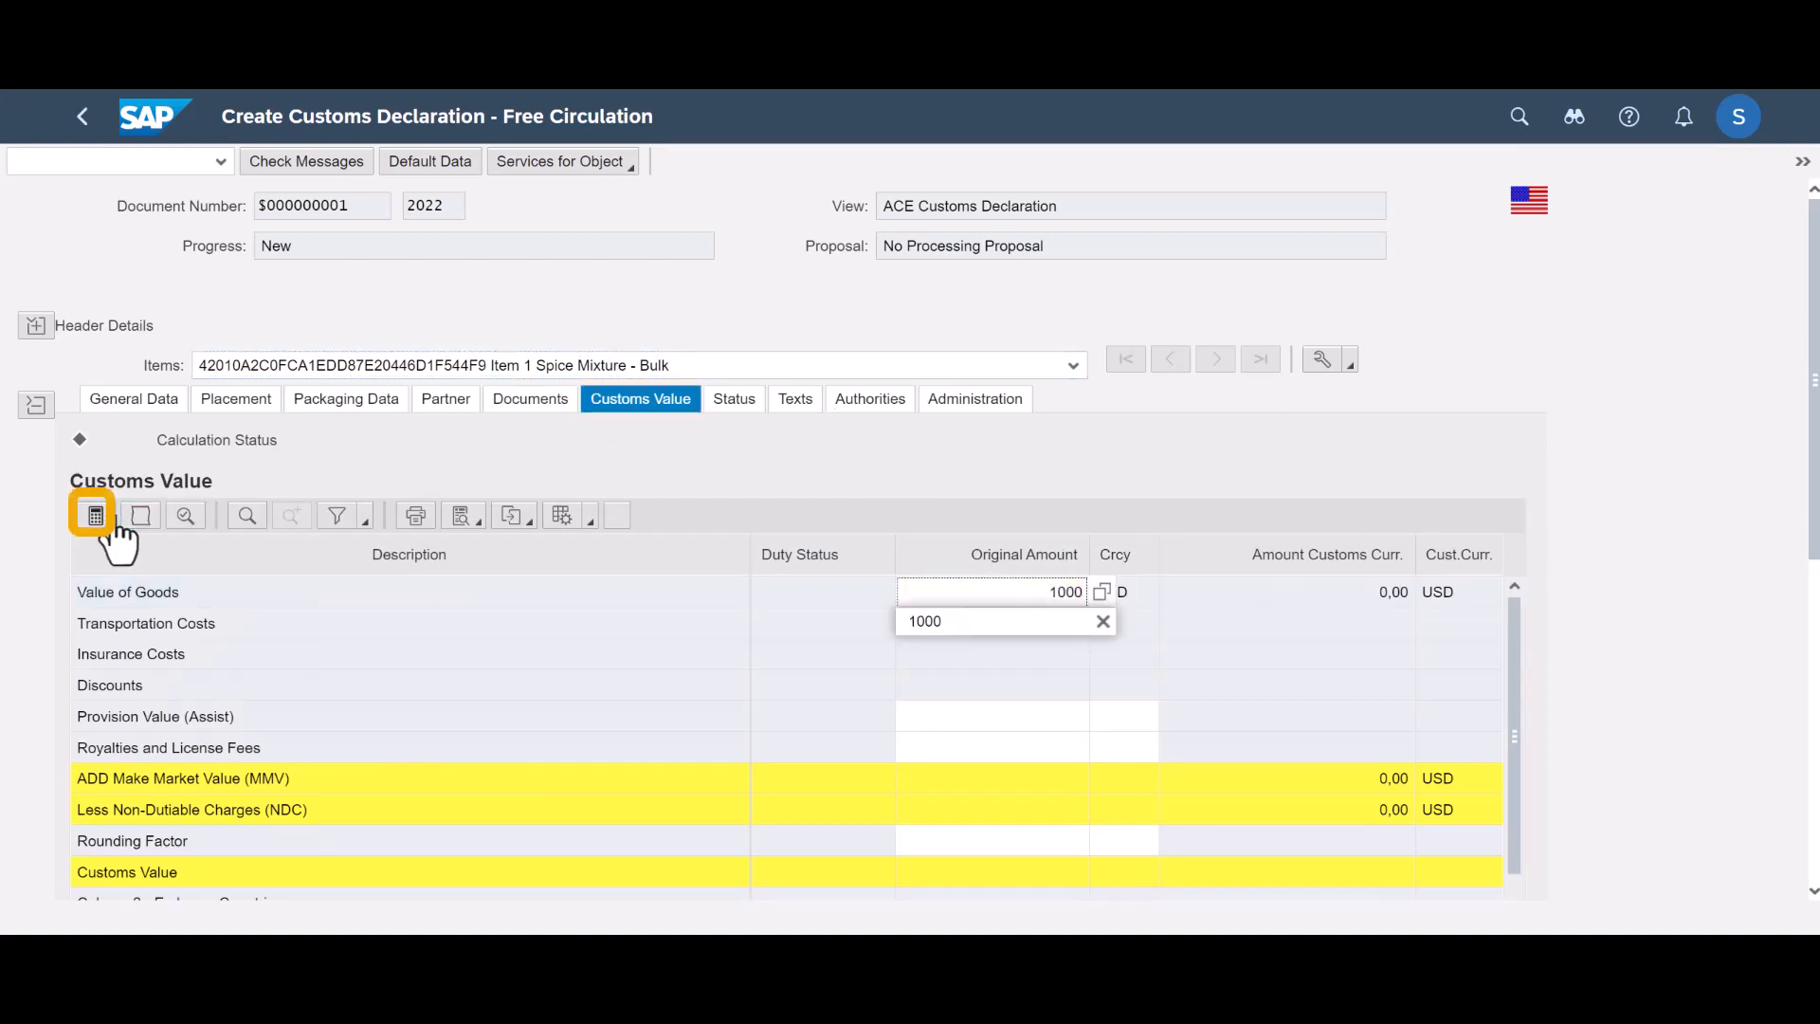
left_click(95, 514)
scroll(995, 752, "down", 4)
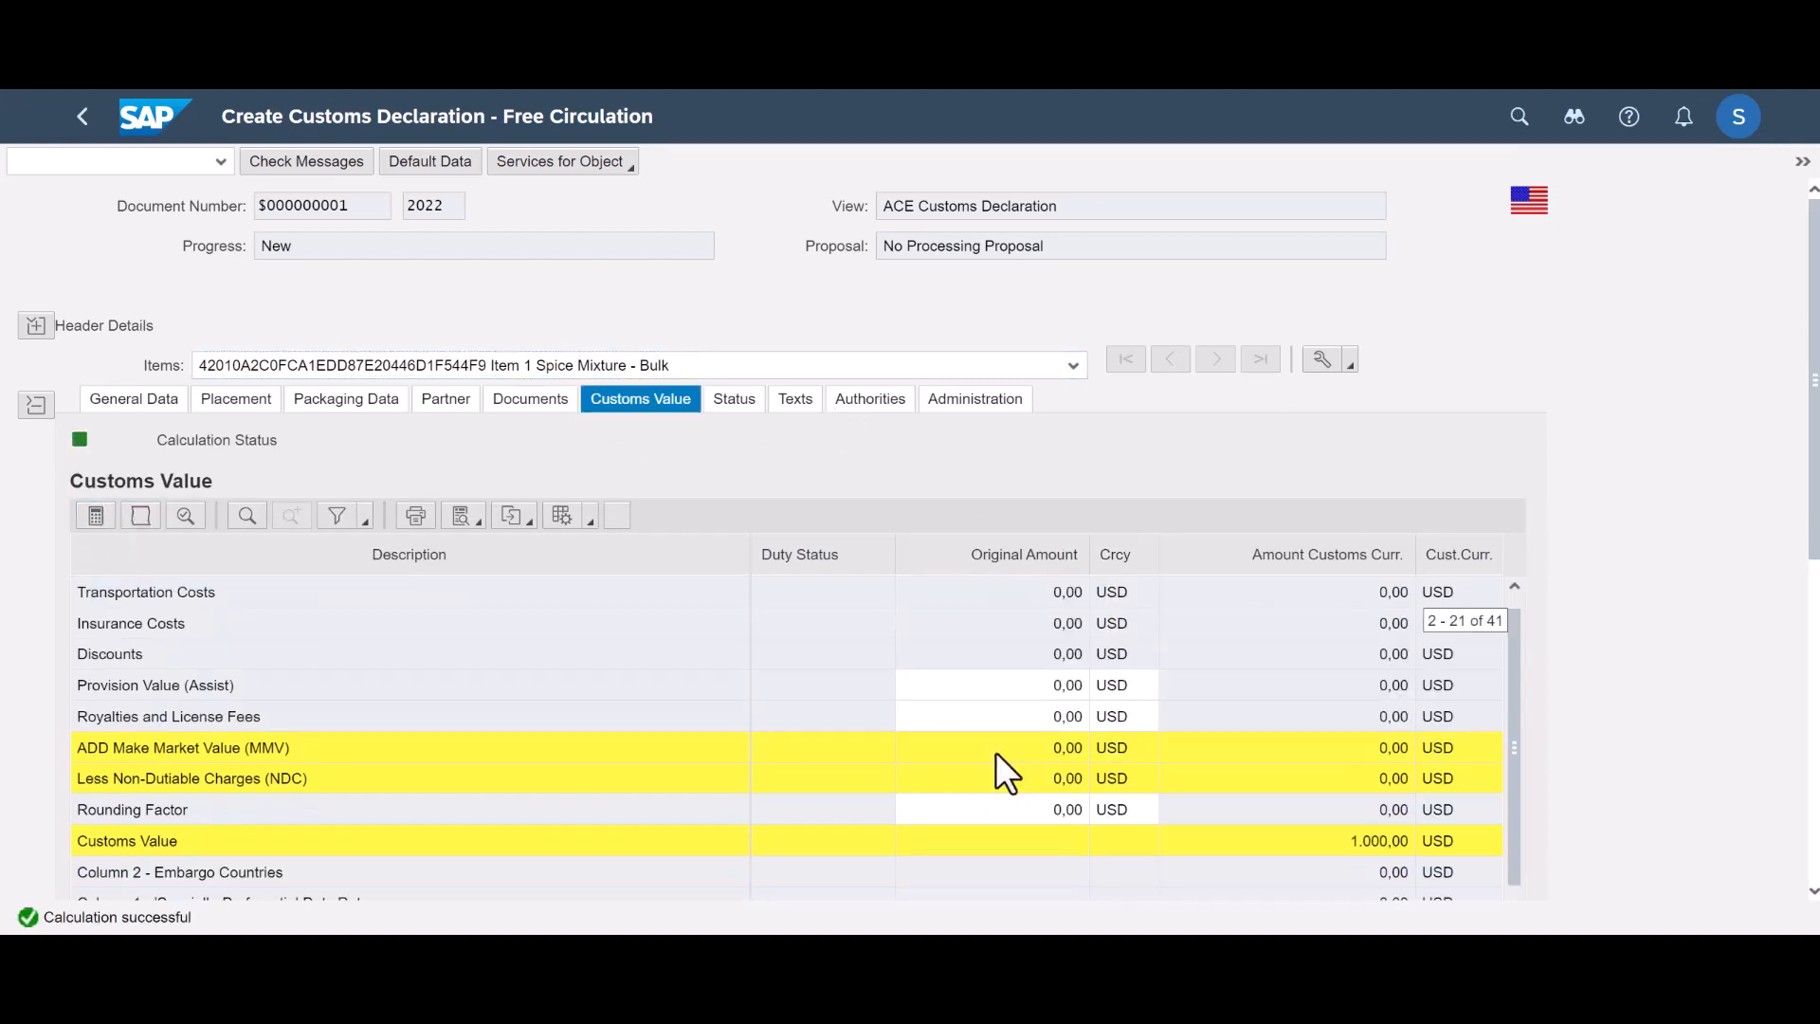
scroll(996, 755, "down", 6)
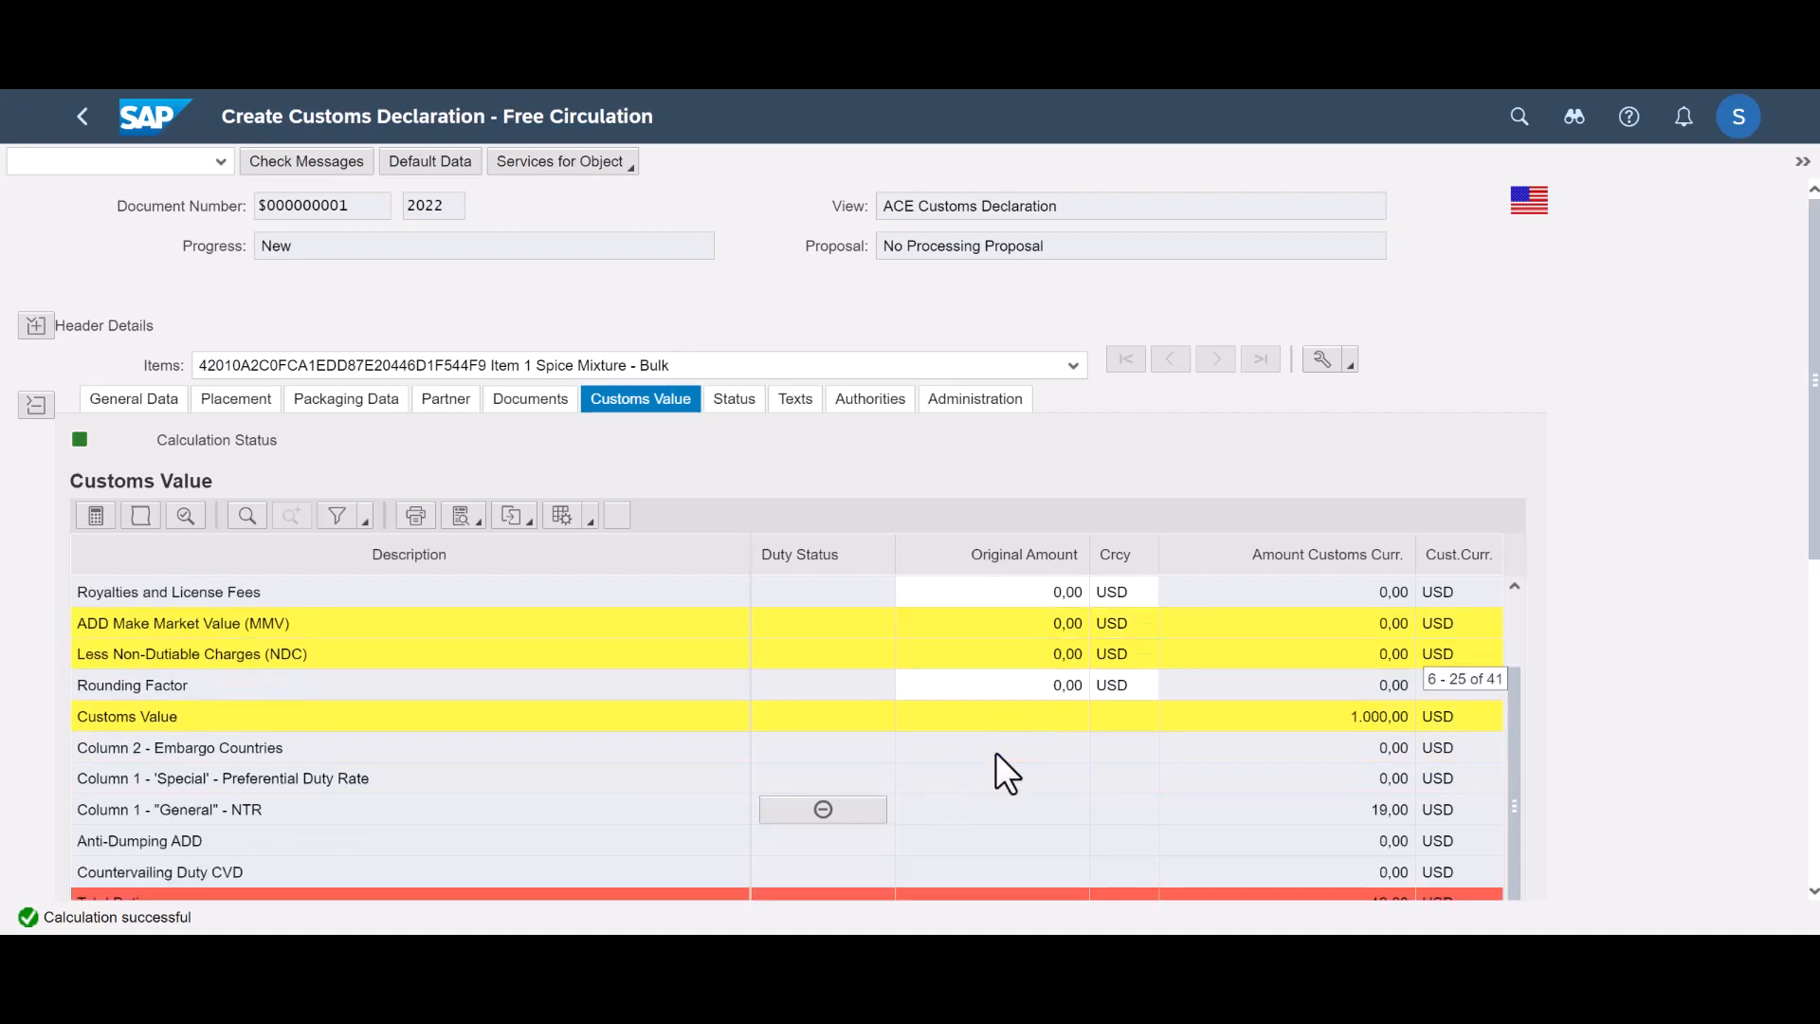
scroll(998, 753, "down", 3)
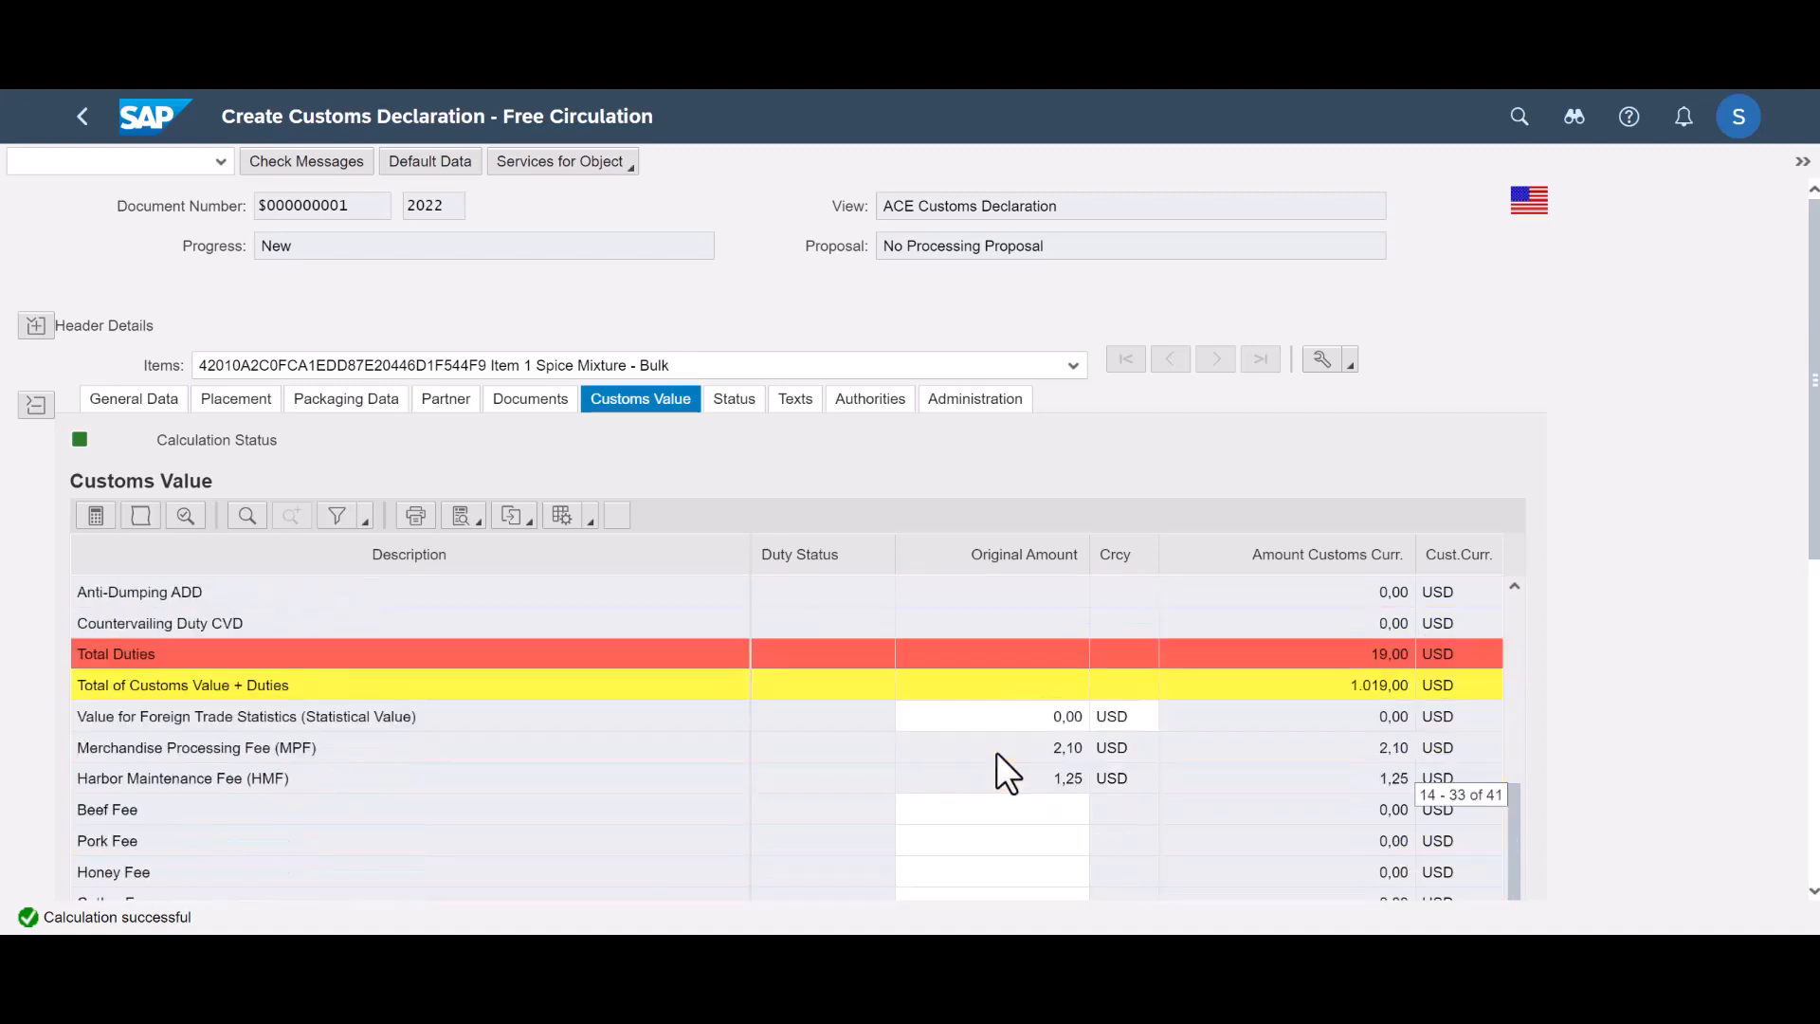
- Assign business partner 1502 as the manufacturer in the item's authorities data
left_click(871, 398)
left_click(394, 474)
type("1502")
key("Tab")
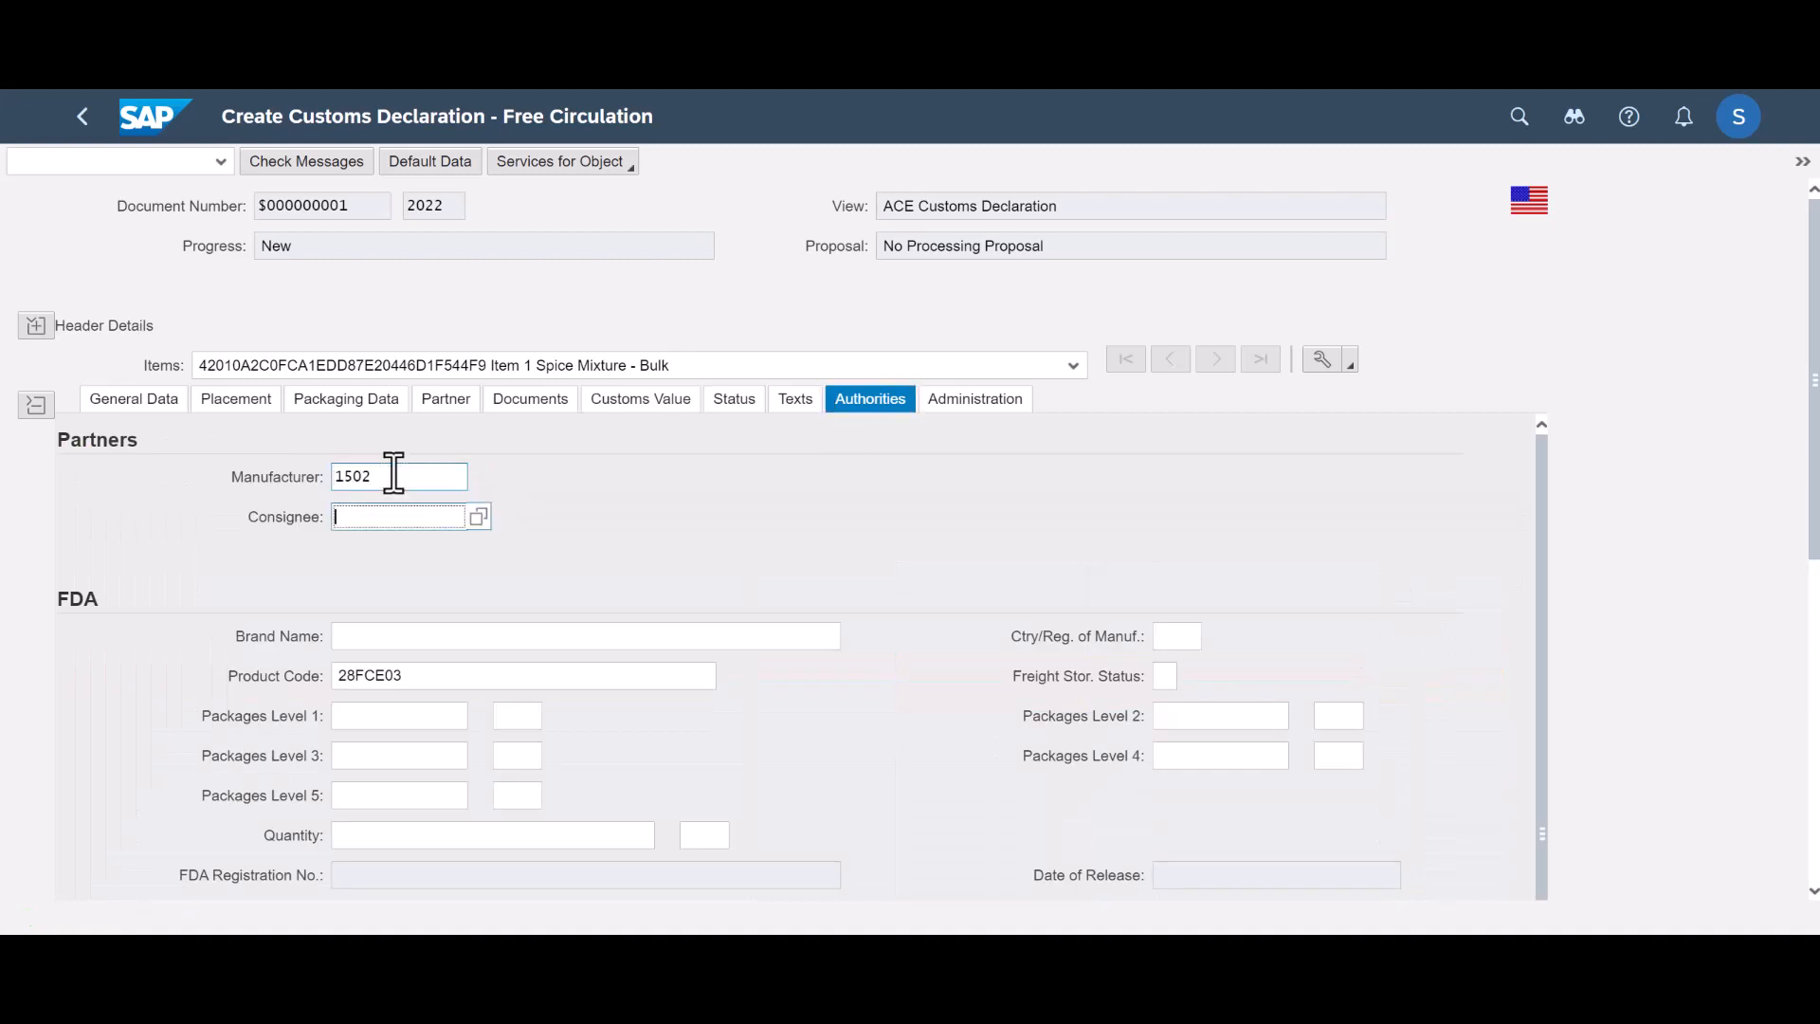
- Set the item's FDA brand name to Fantastic Five Spice and FDA quantity to 10 KG, and display the item's partners
left_click(367, 636)
type("Fantasti")
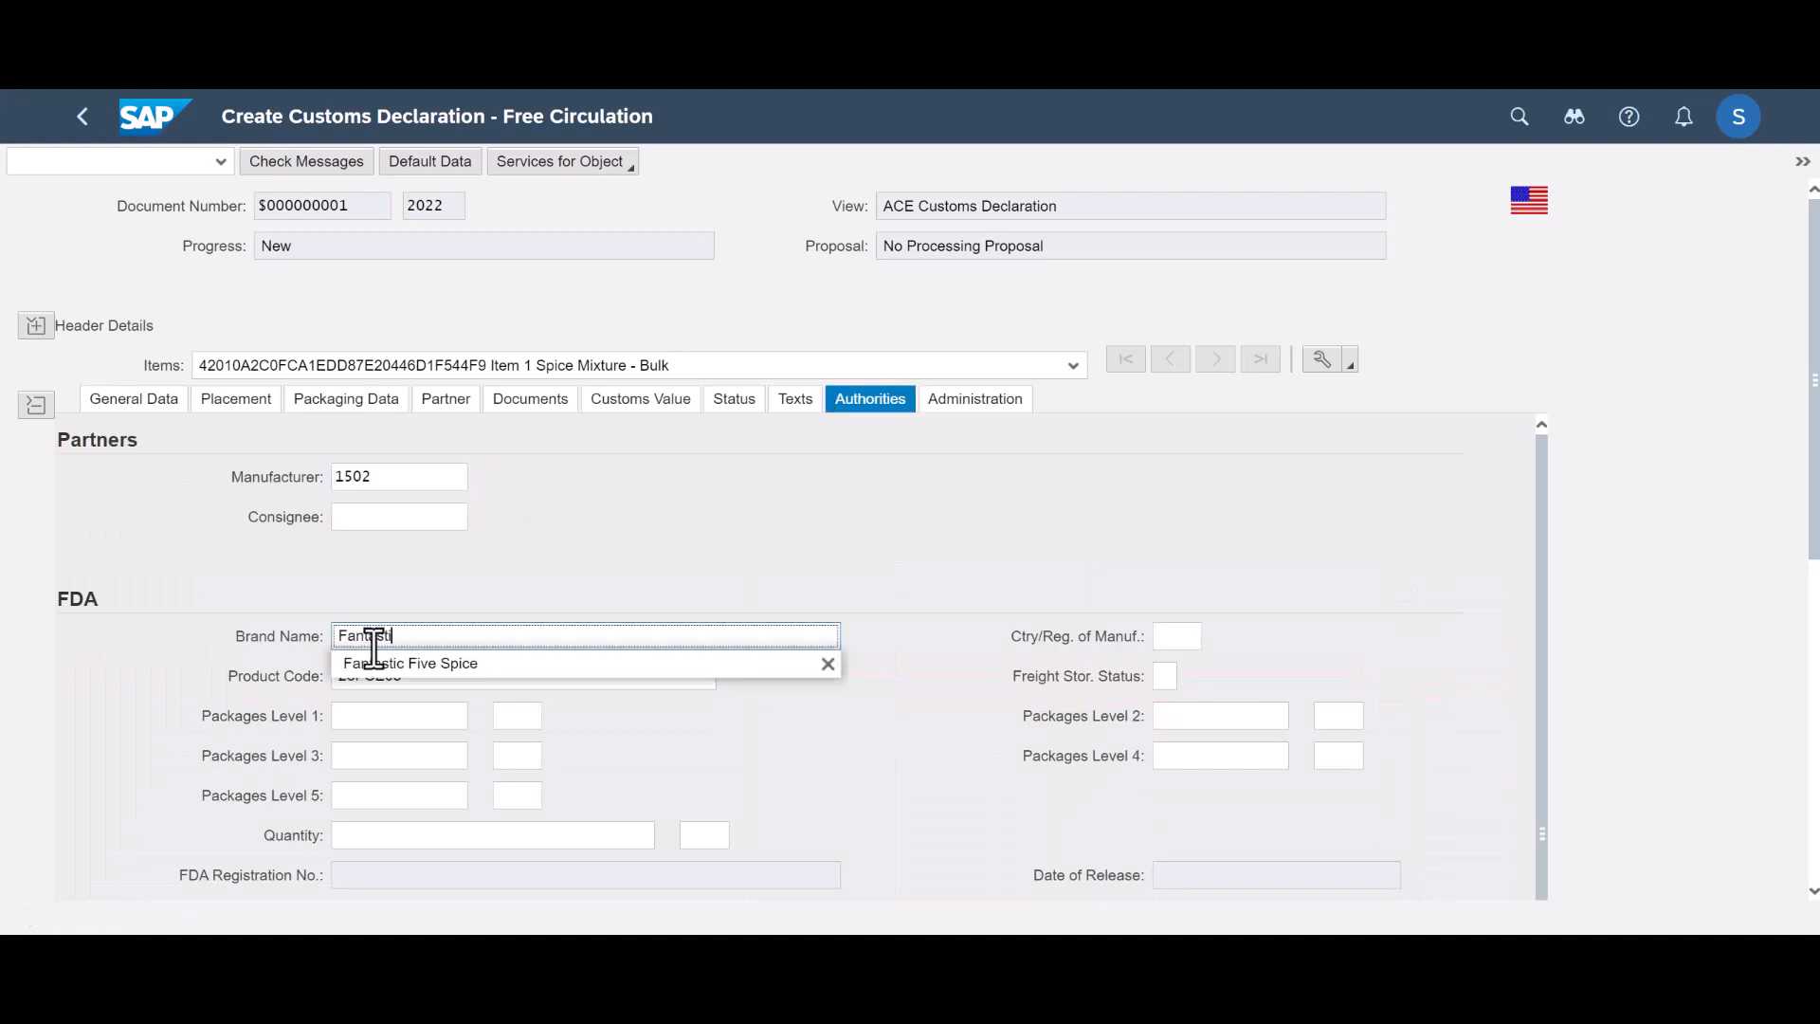
type("c Five Spice")
left_click(626, 835)
type("10")
key("Tab")
type("KG")
left_click(438, 413)
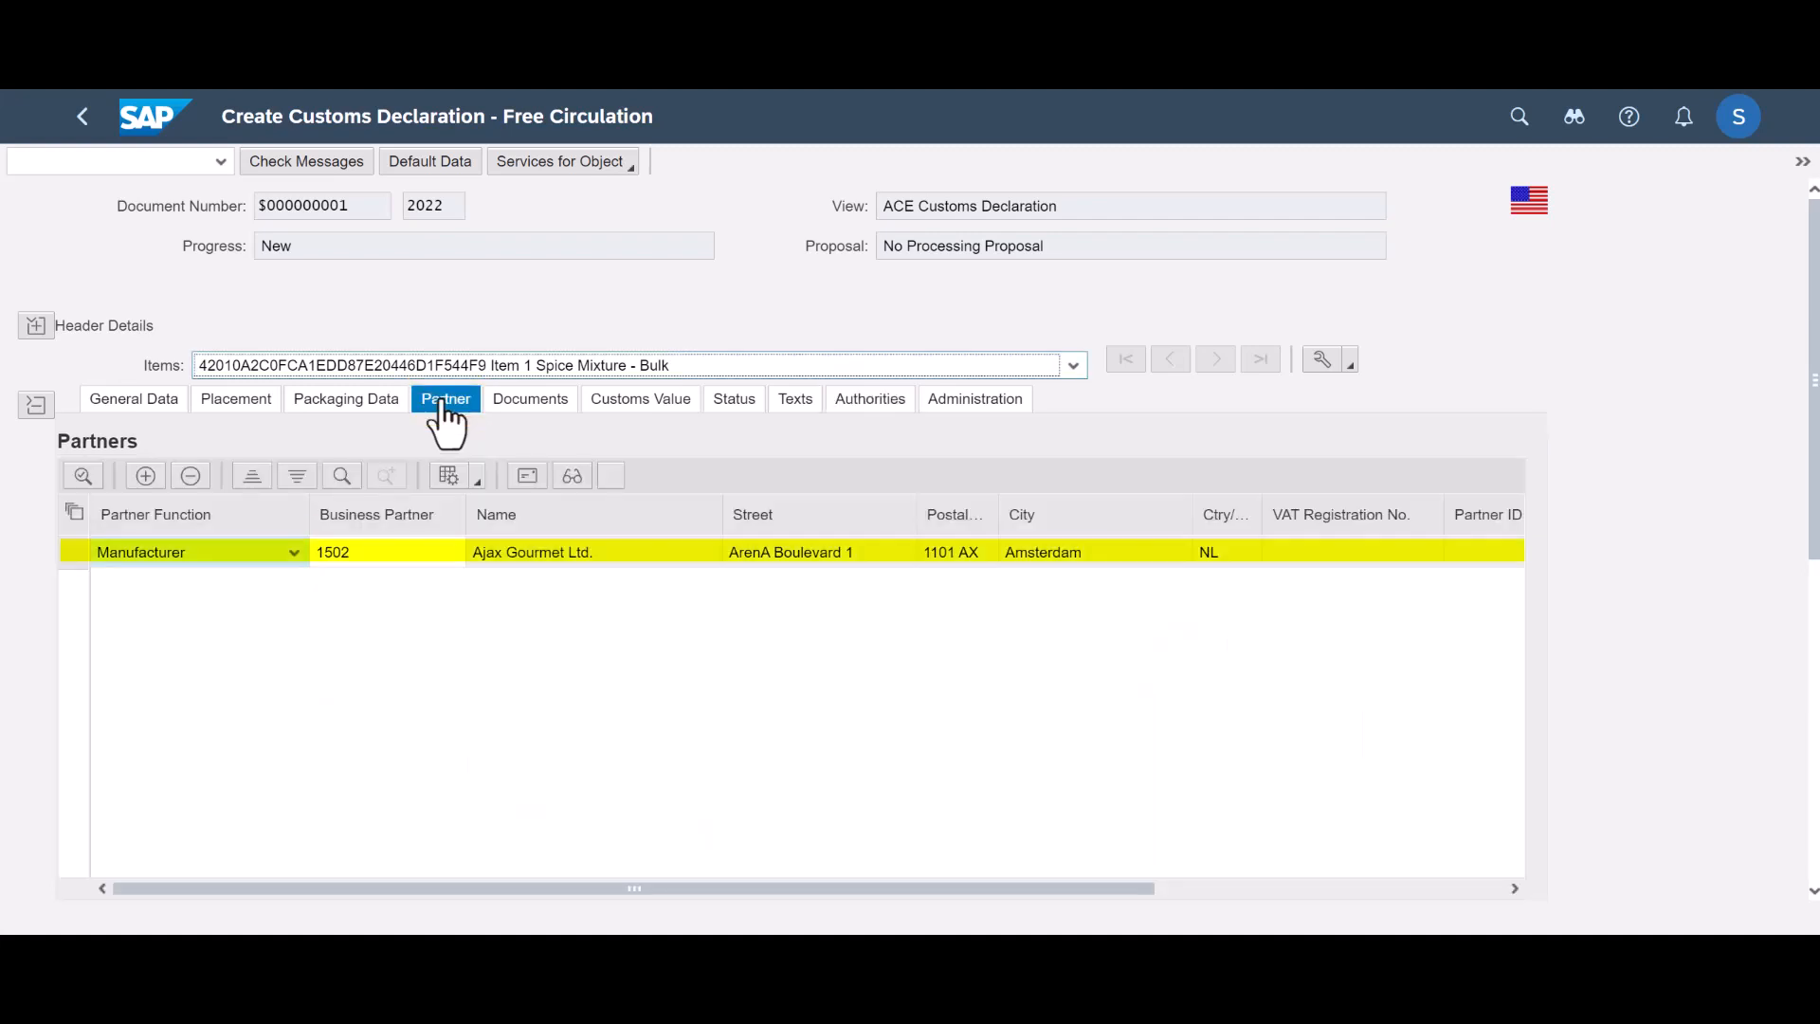
- Add a package row to the item with package type CT, 100 packages and package number CT100, accepting the header total update
left_click(351, 405)
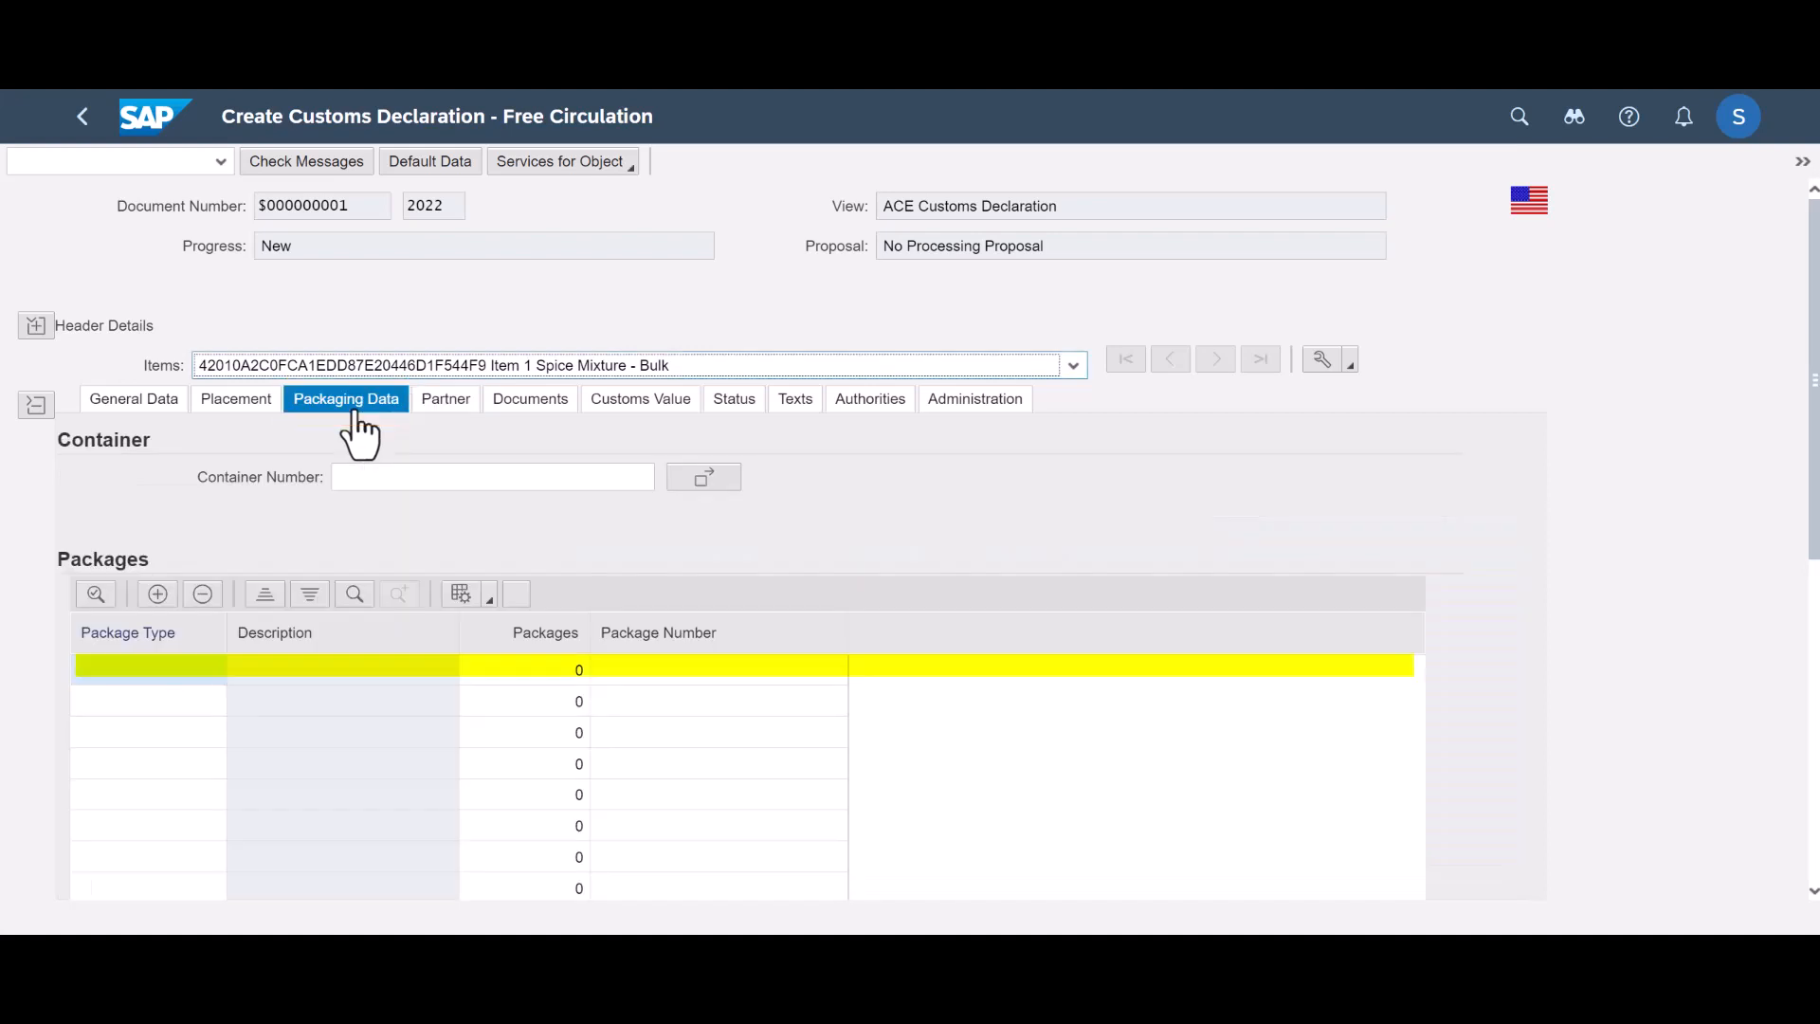
left_click(187, 678)
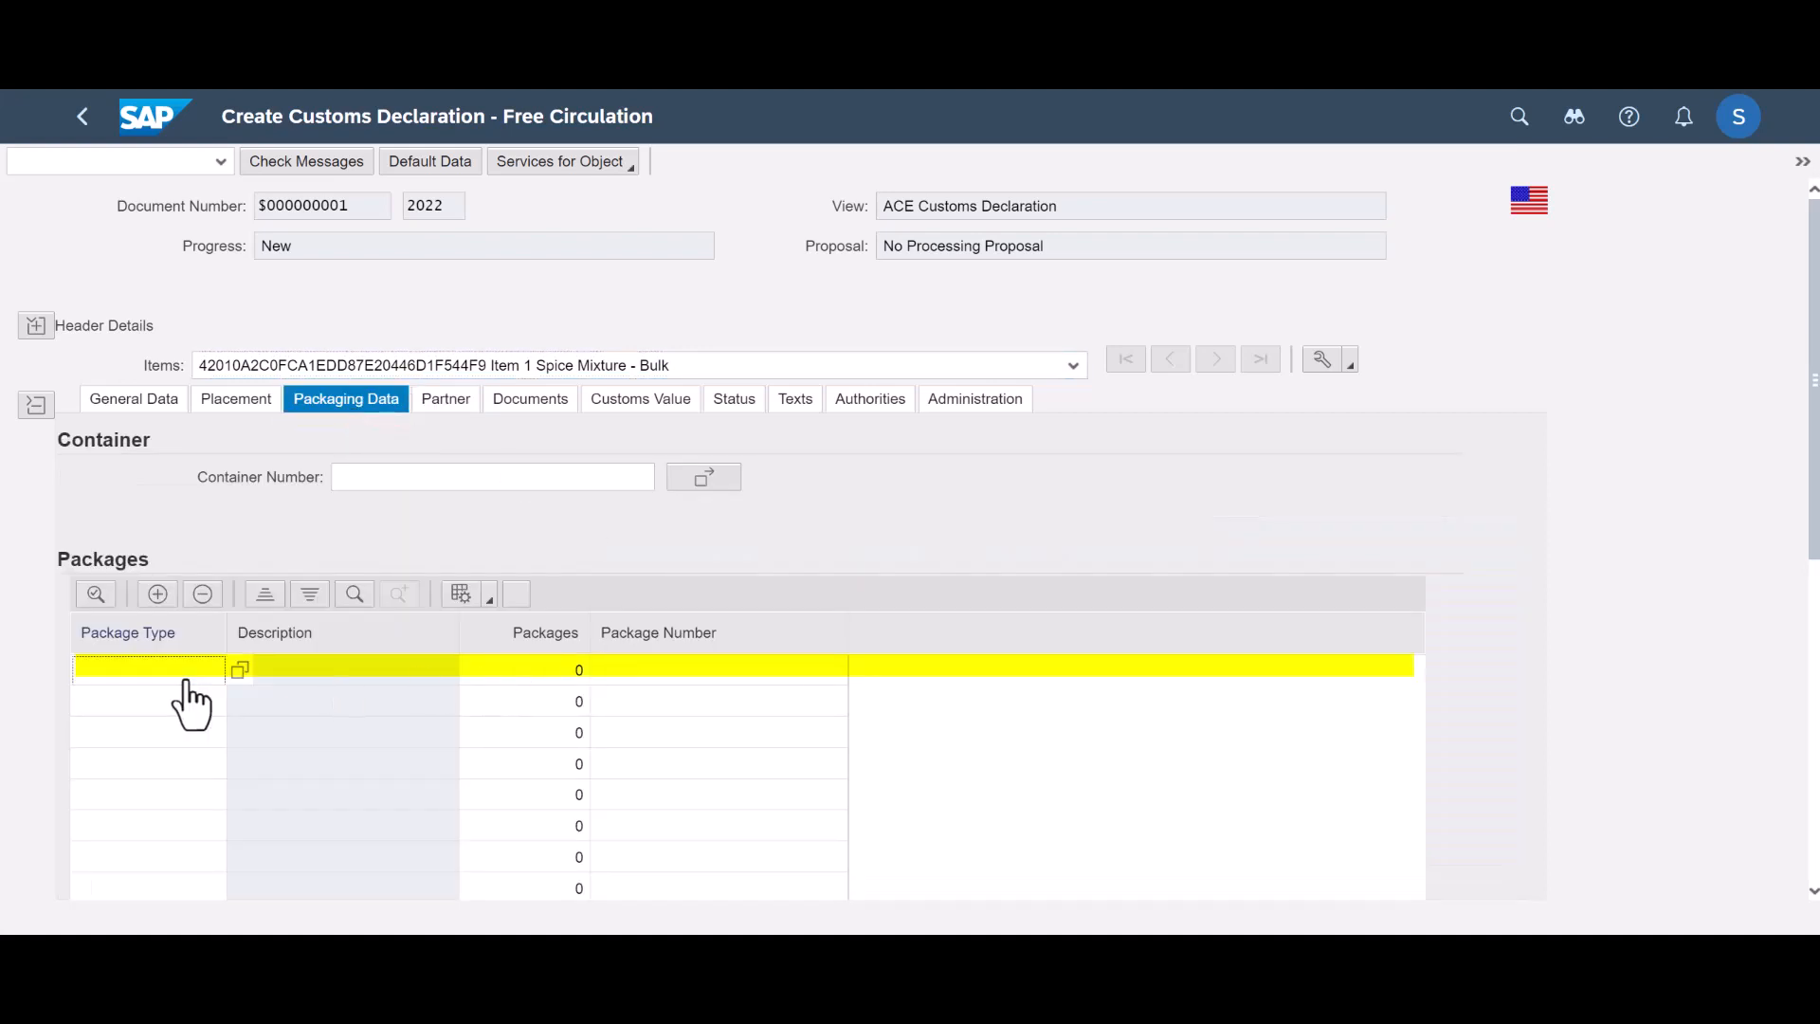
type("CT")
key("Tab")
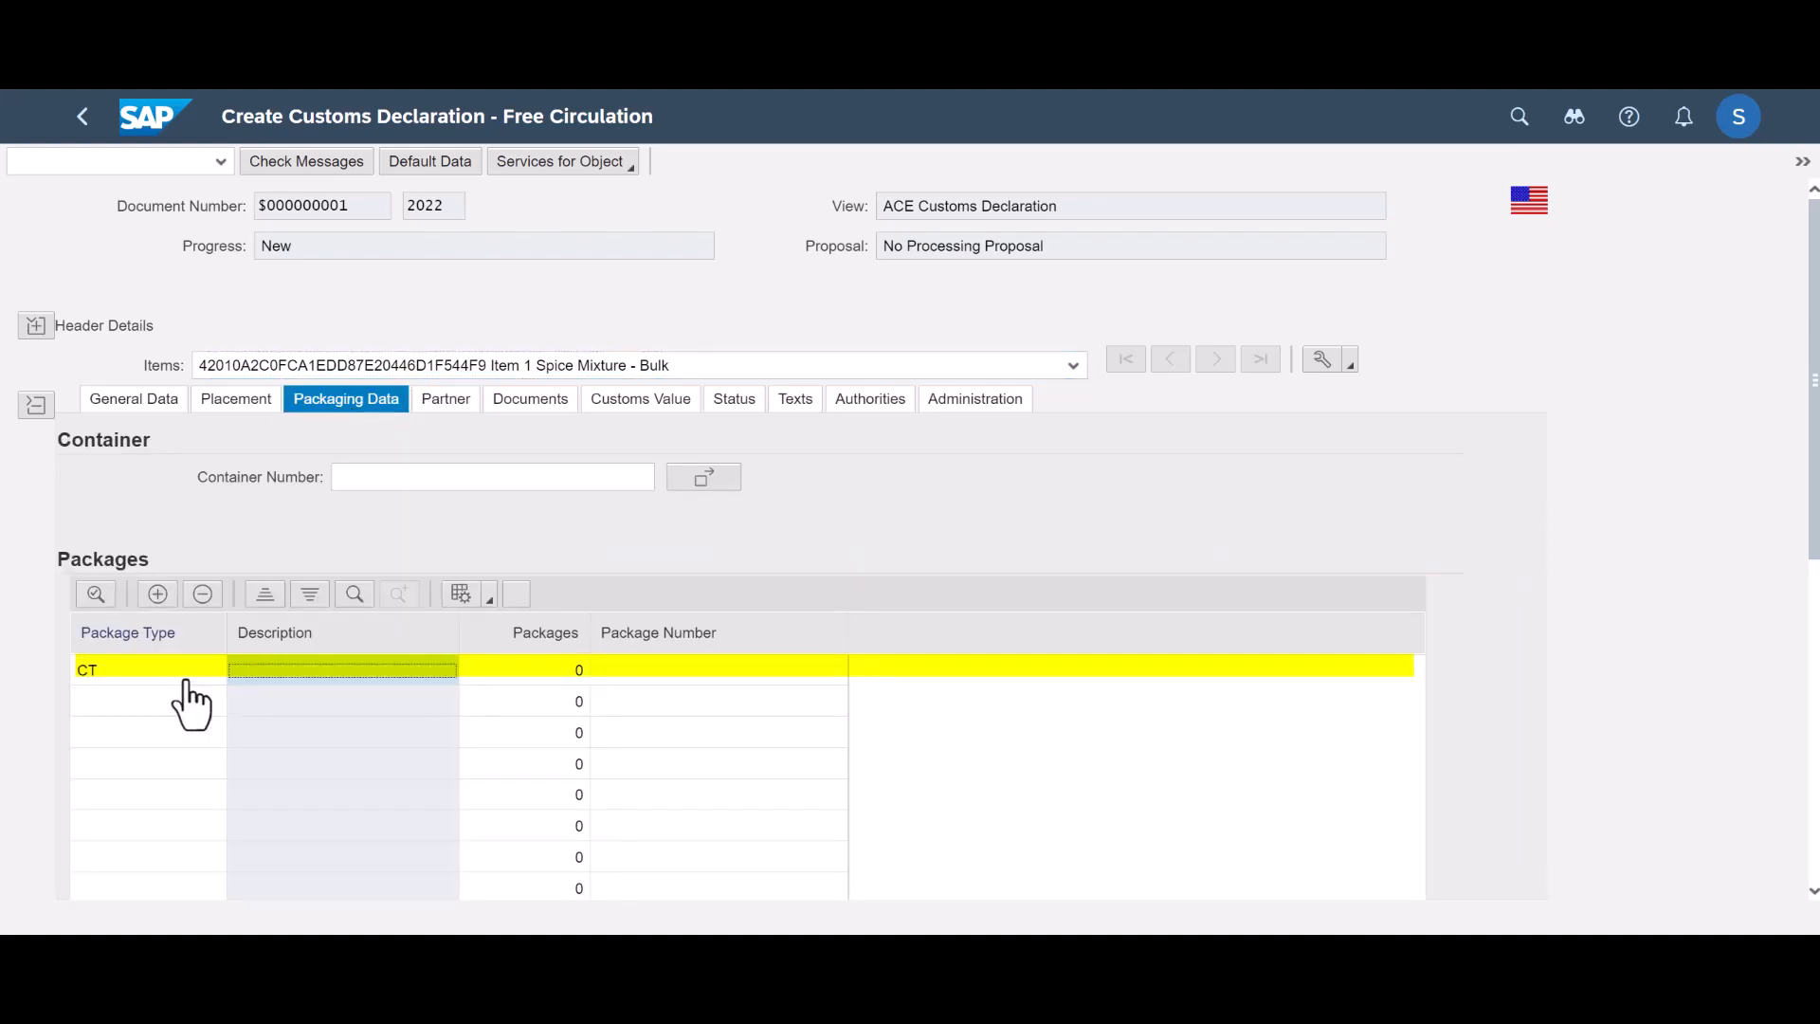
type("100")
key("Tab")
type("CT100")
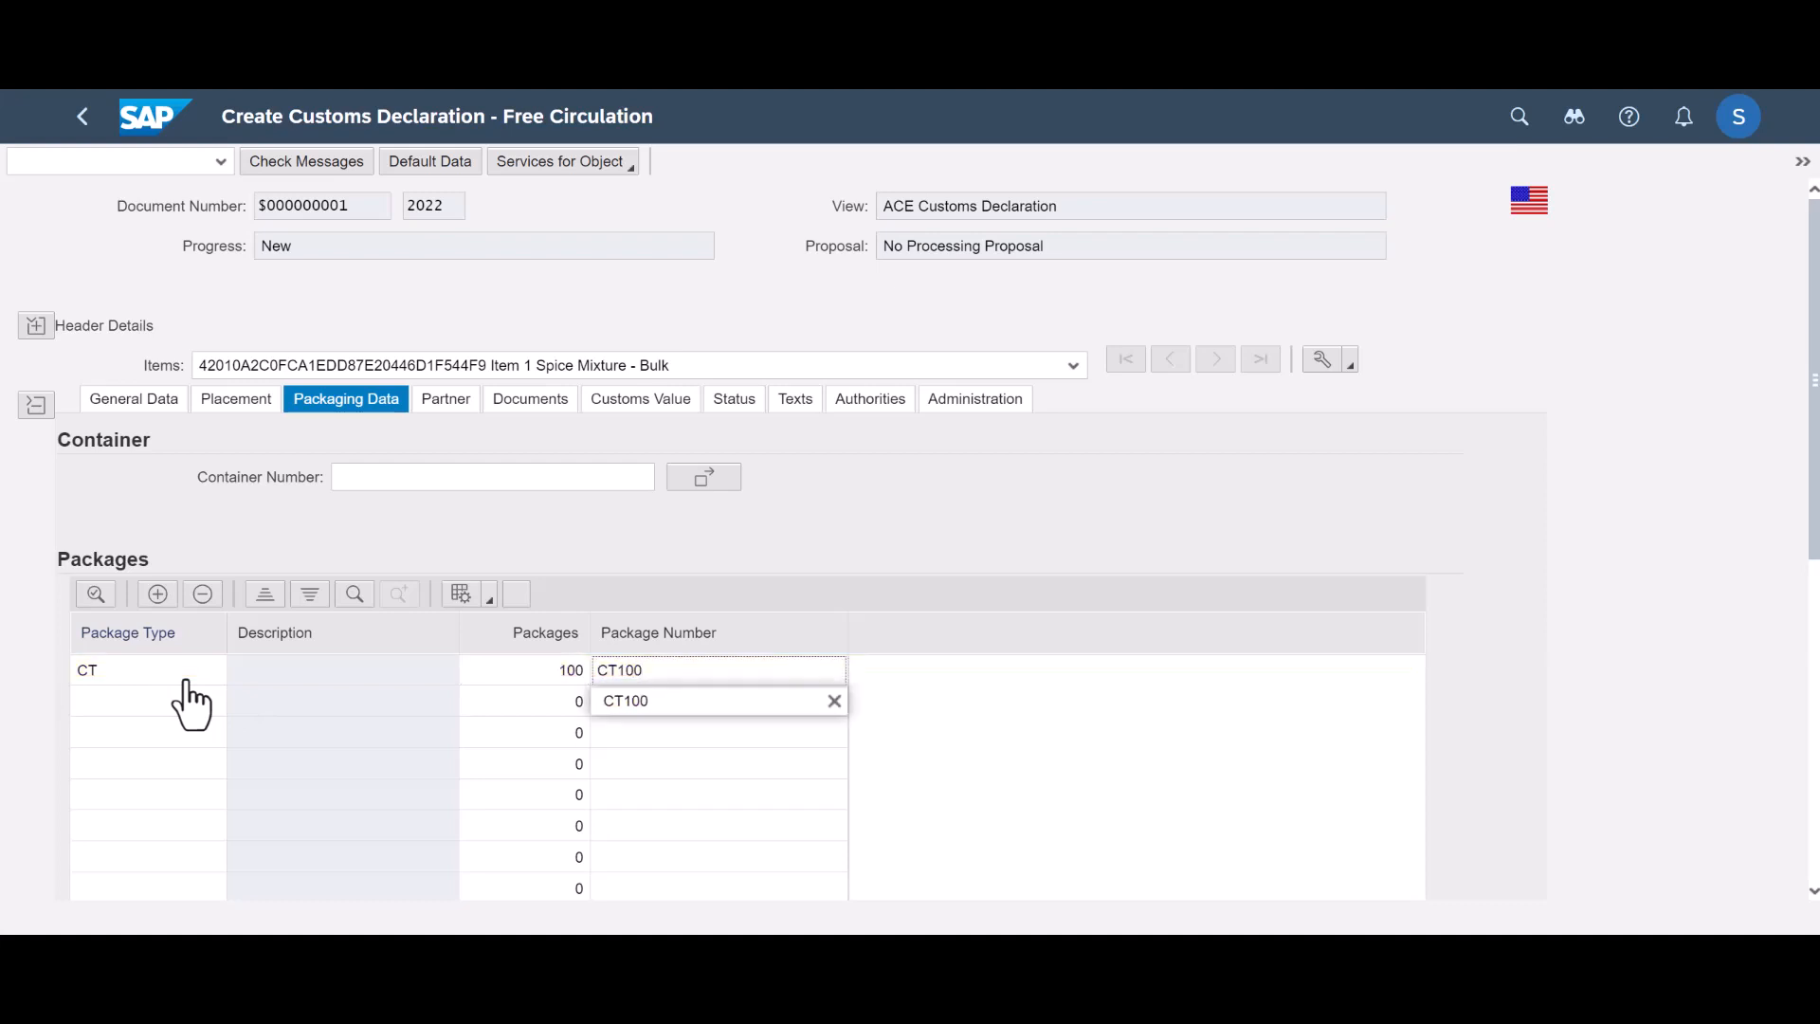
key("Return")
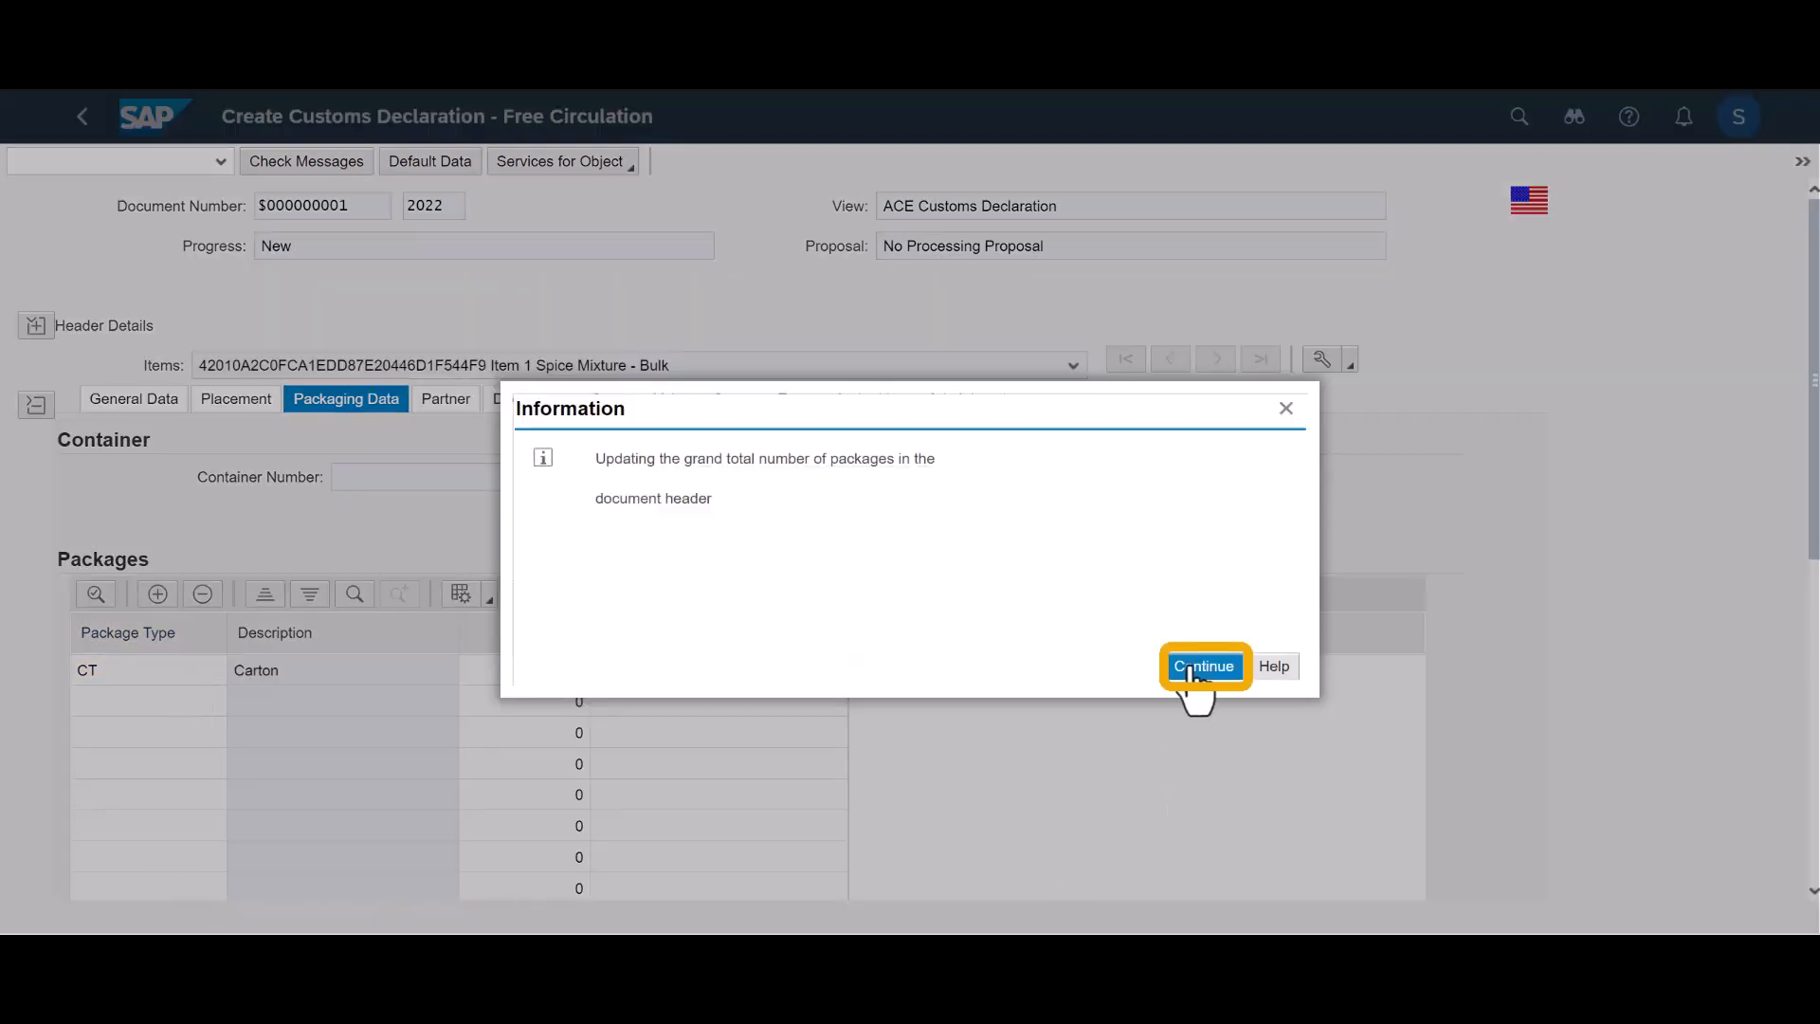
left_click(1190, 670)
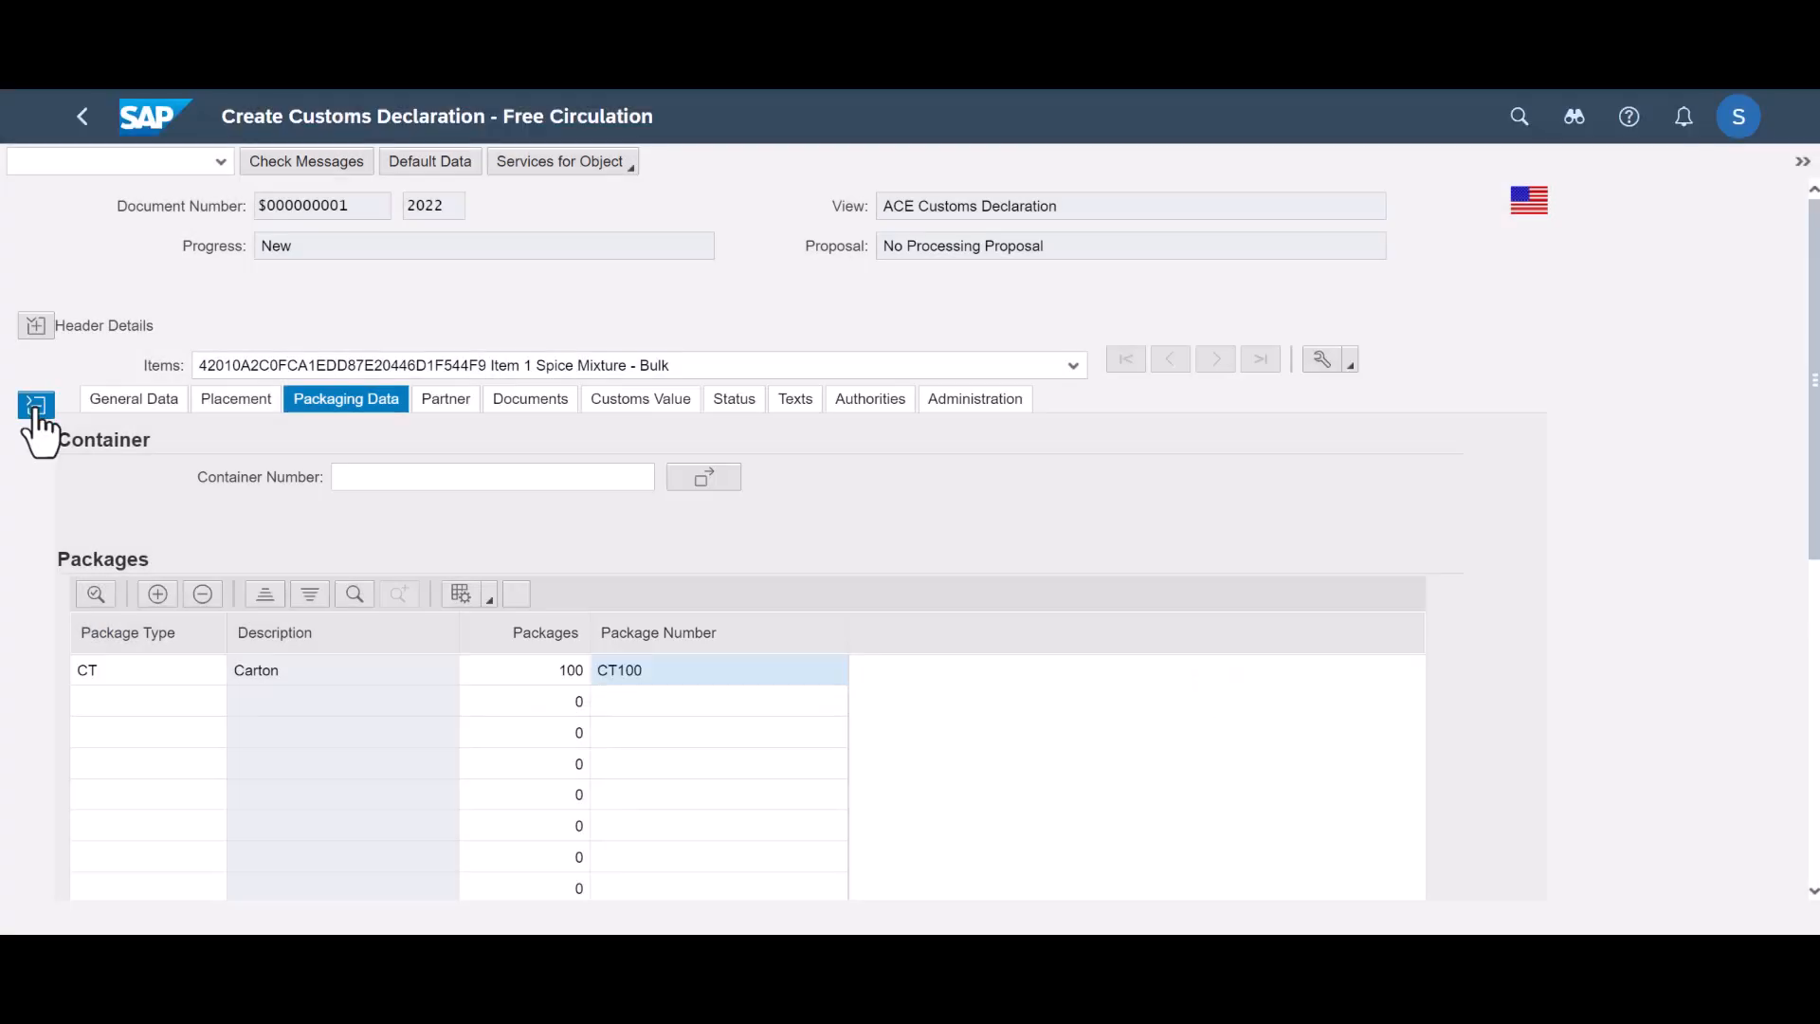
- Return to the declaration's header details, check its messages for completeness, and display the header's communication messages
left_click(36, 406)
left_click(35, 327)
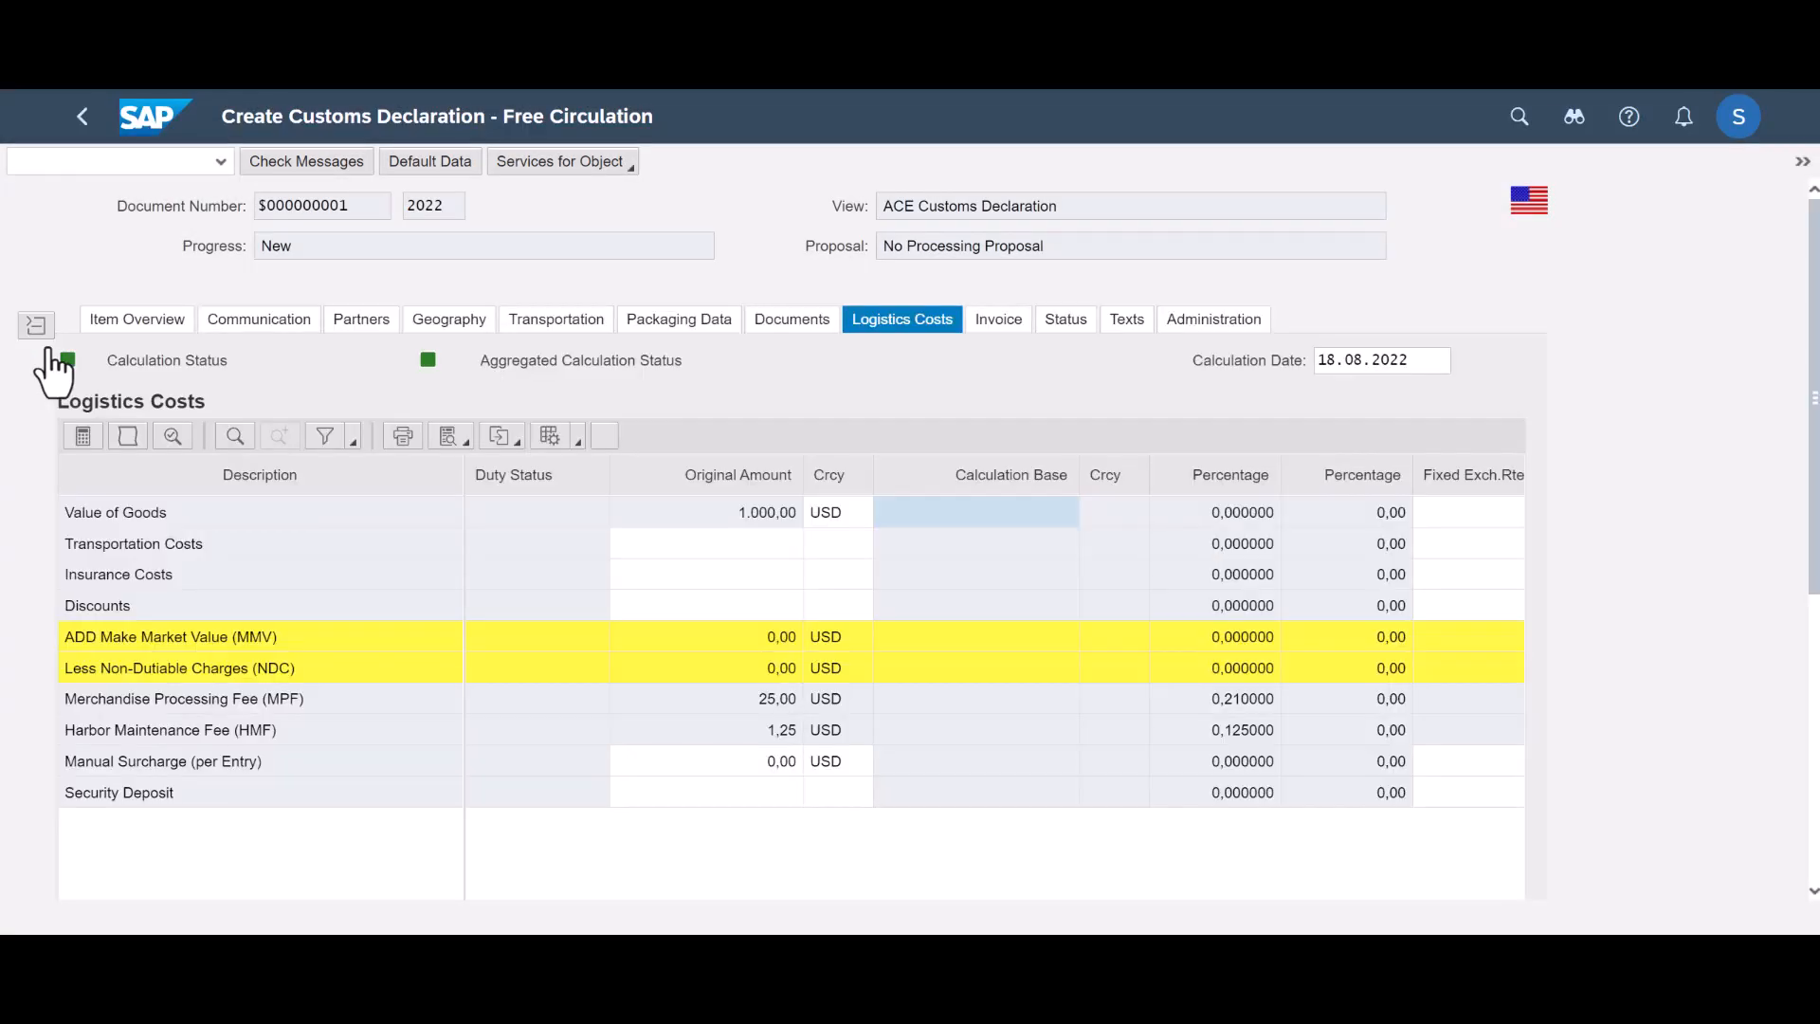
left_click(343, 161)
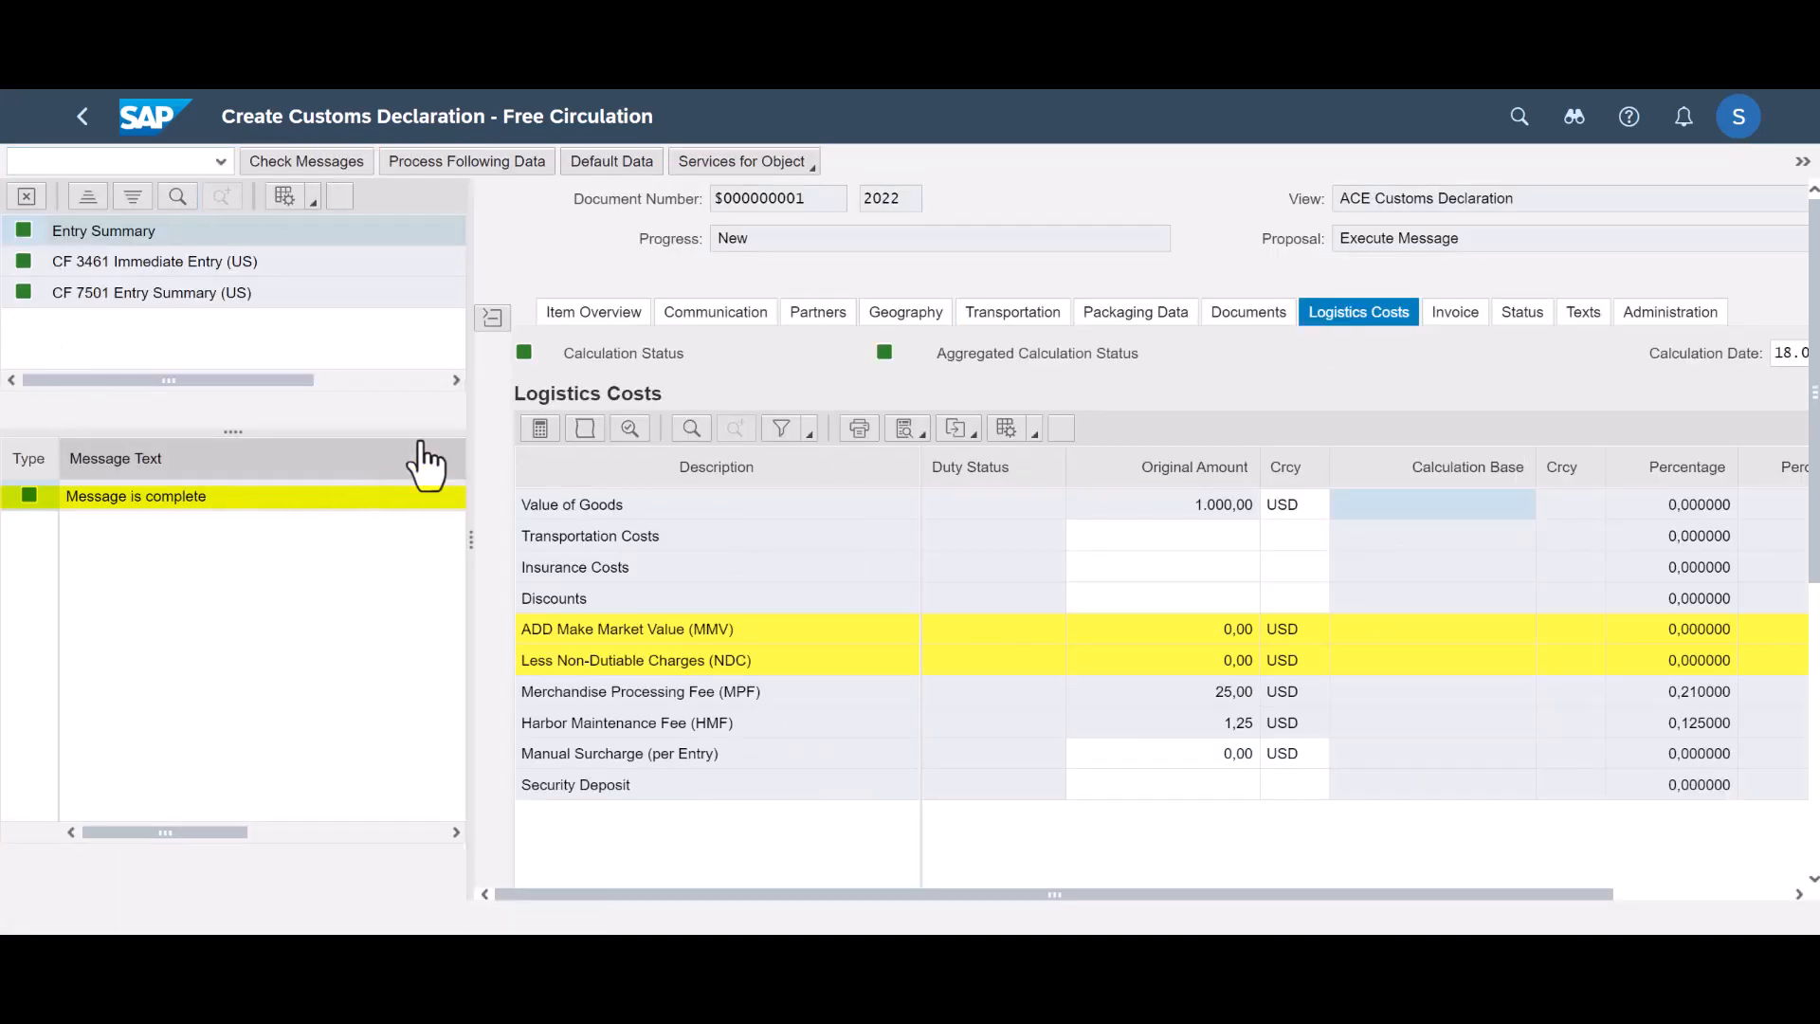
left_click(676, 318)
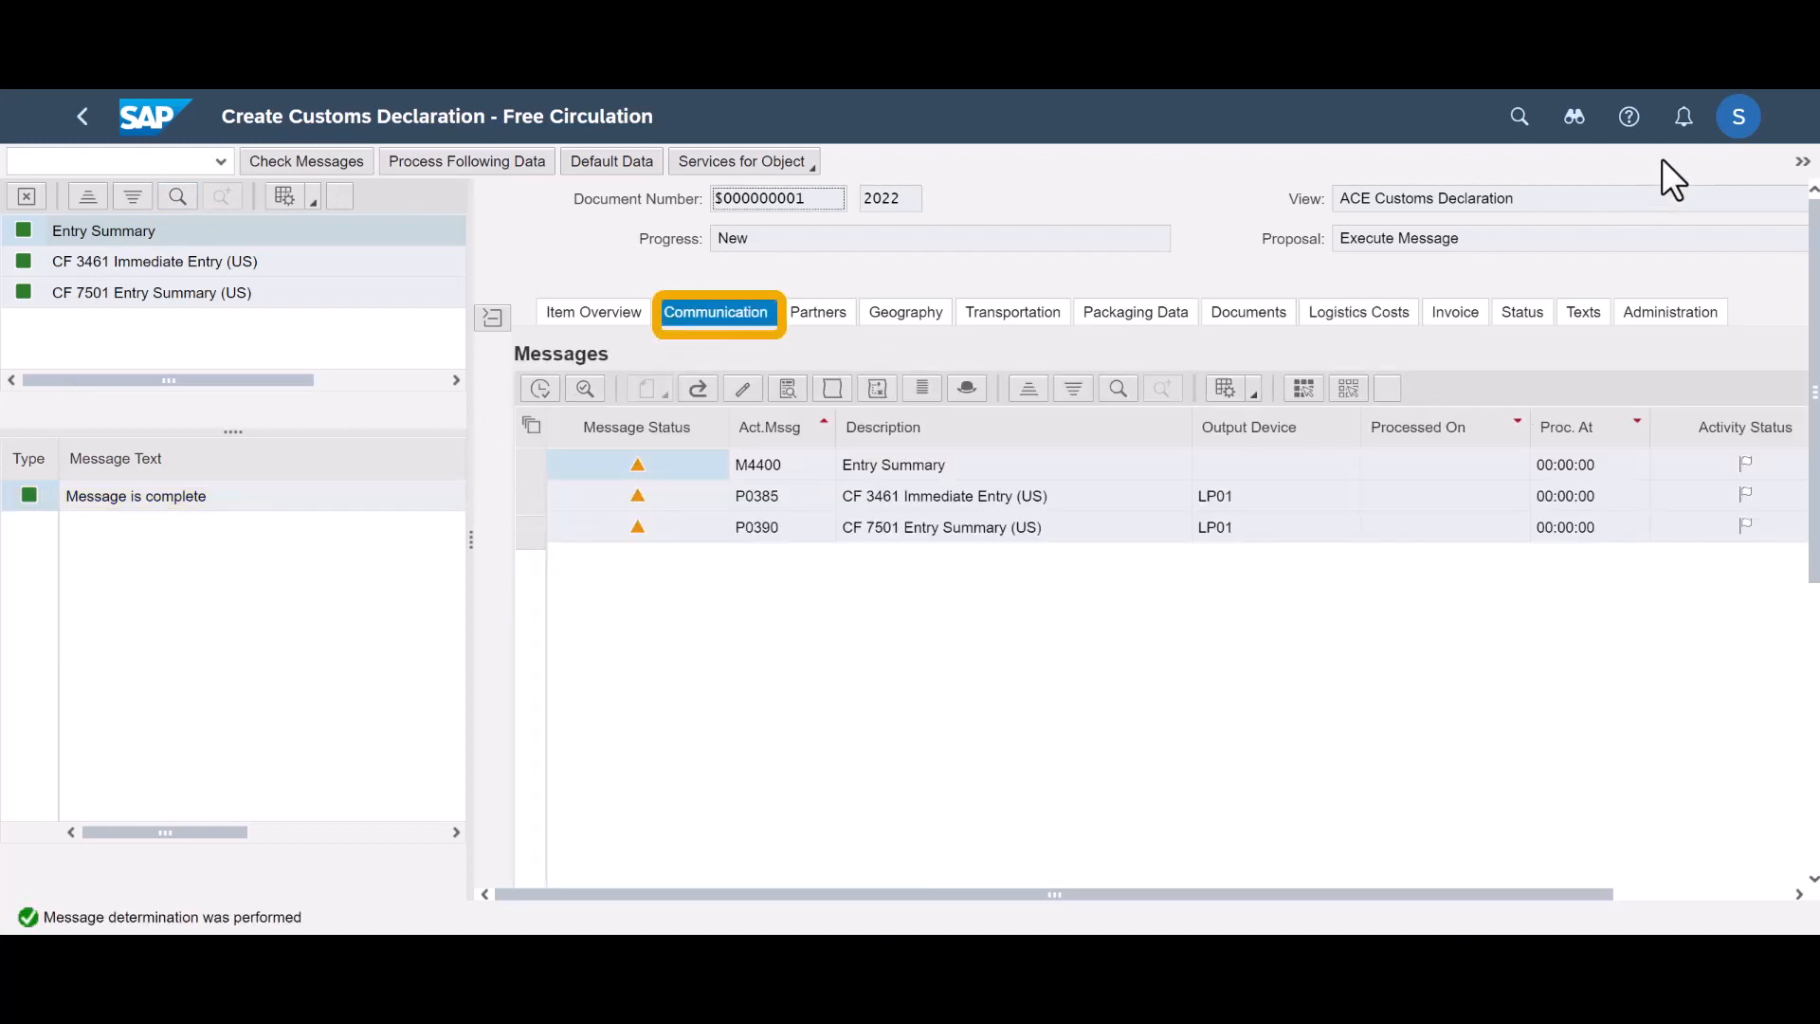
- Save the customs declaration and execute its Entry Summary message M4400
left_click(1801, 162)
mouse_move(1663, 224)
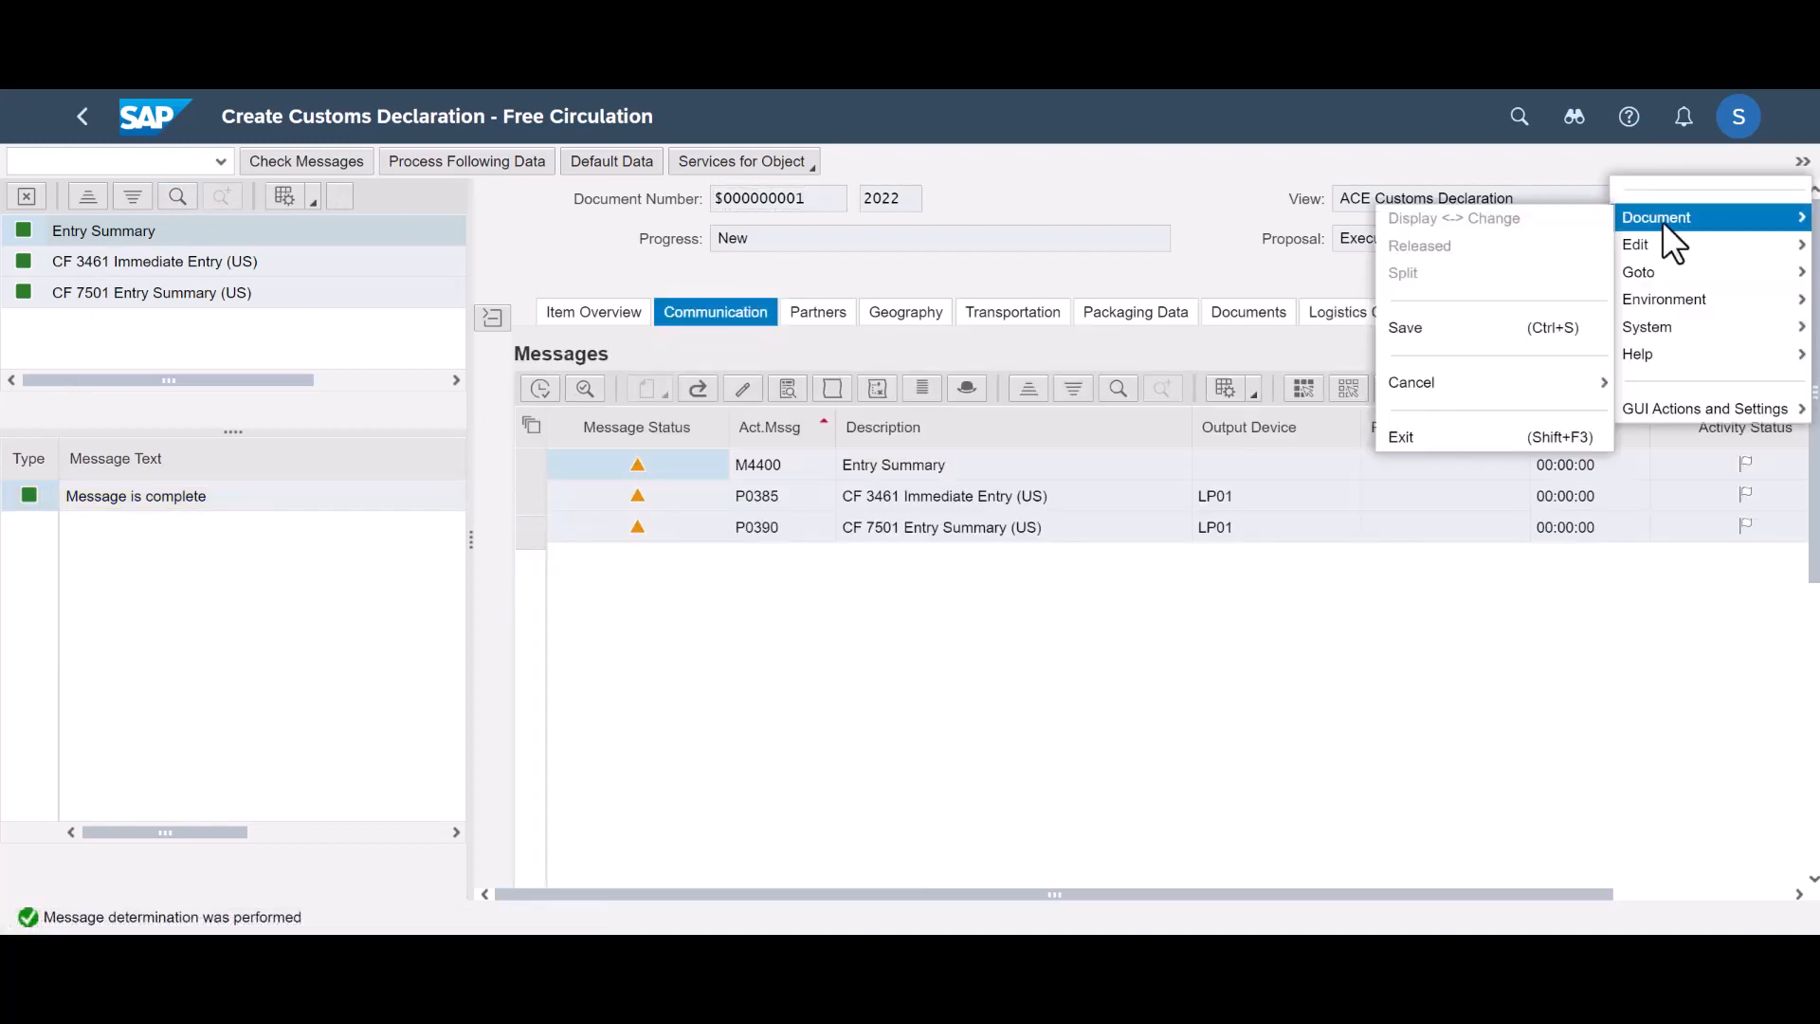
left_click(1384, 331)
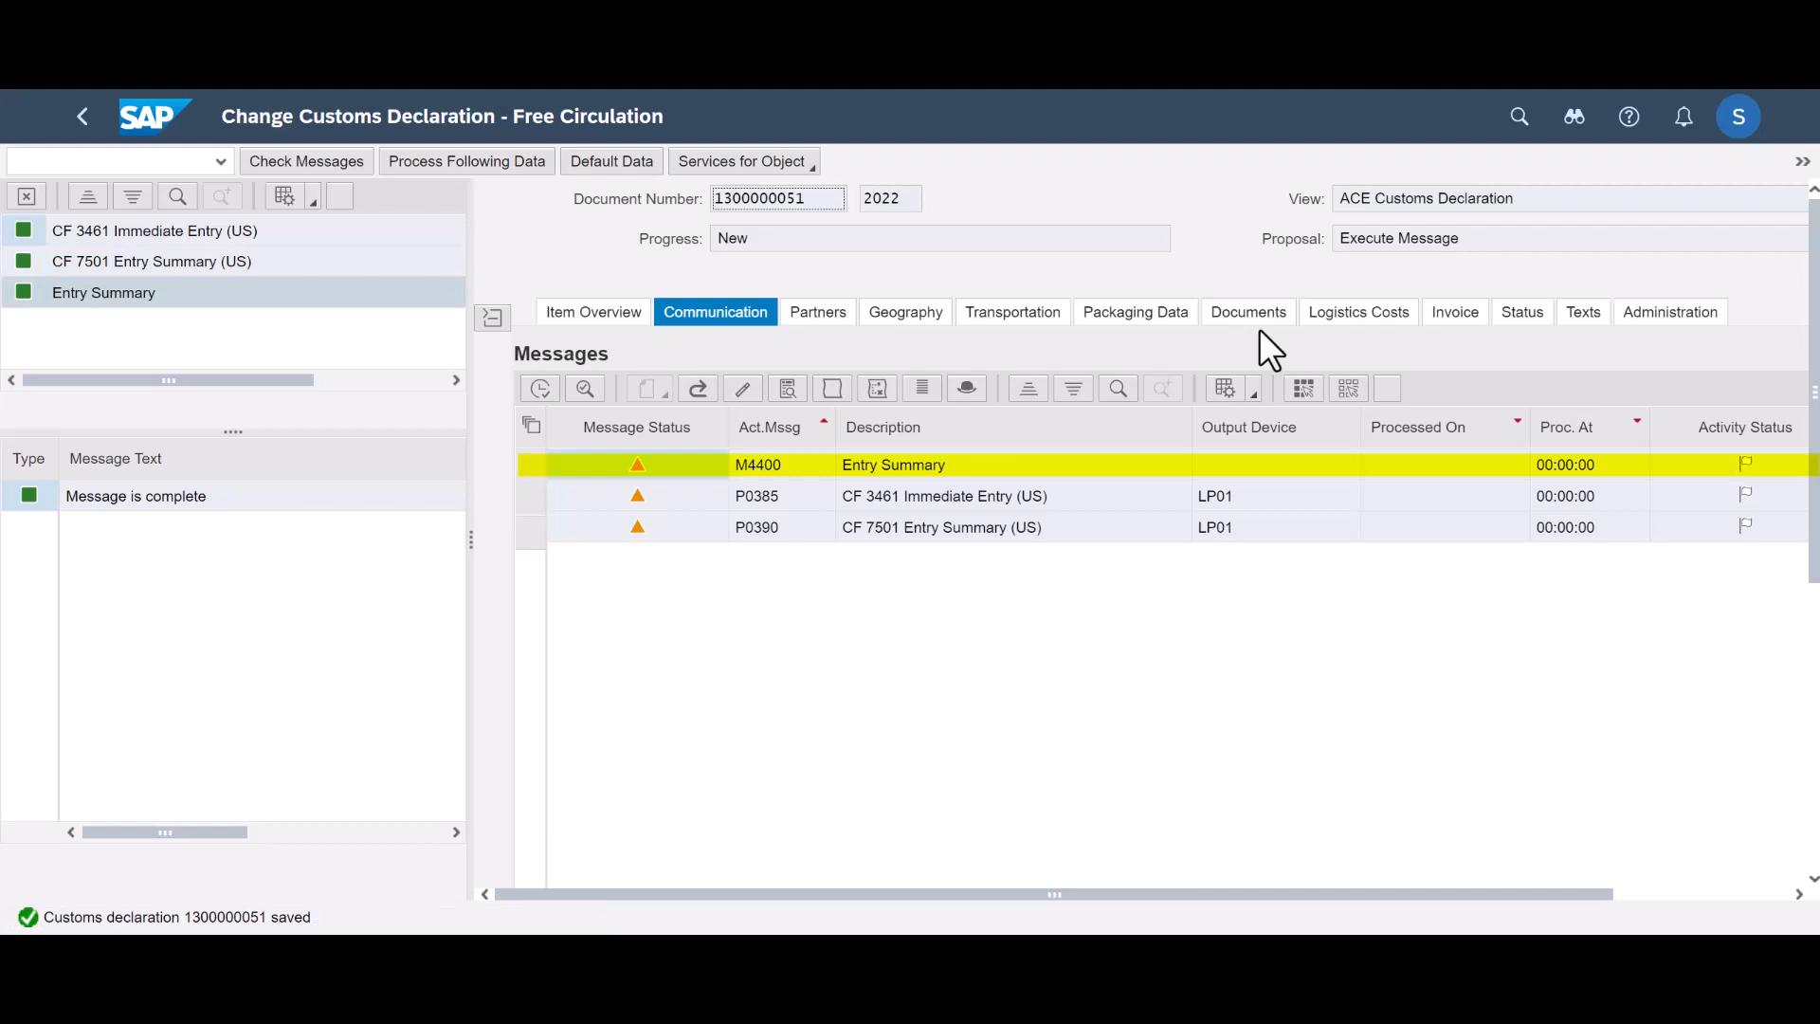
left_click(519, 474)
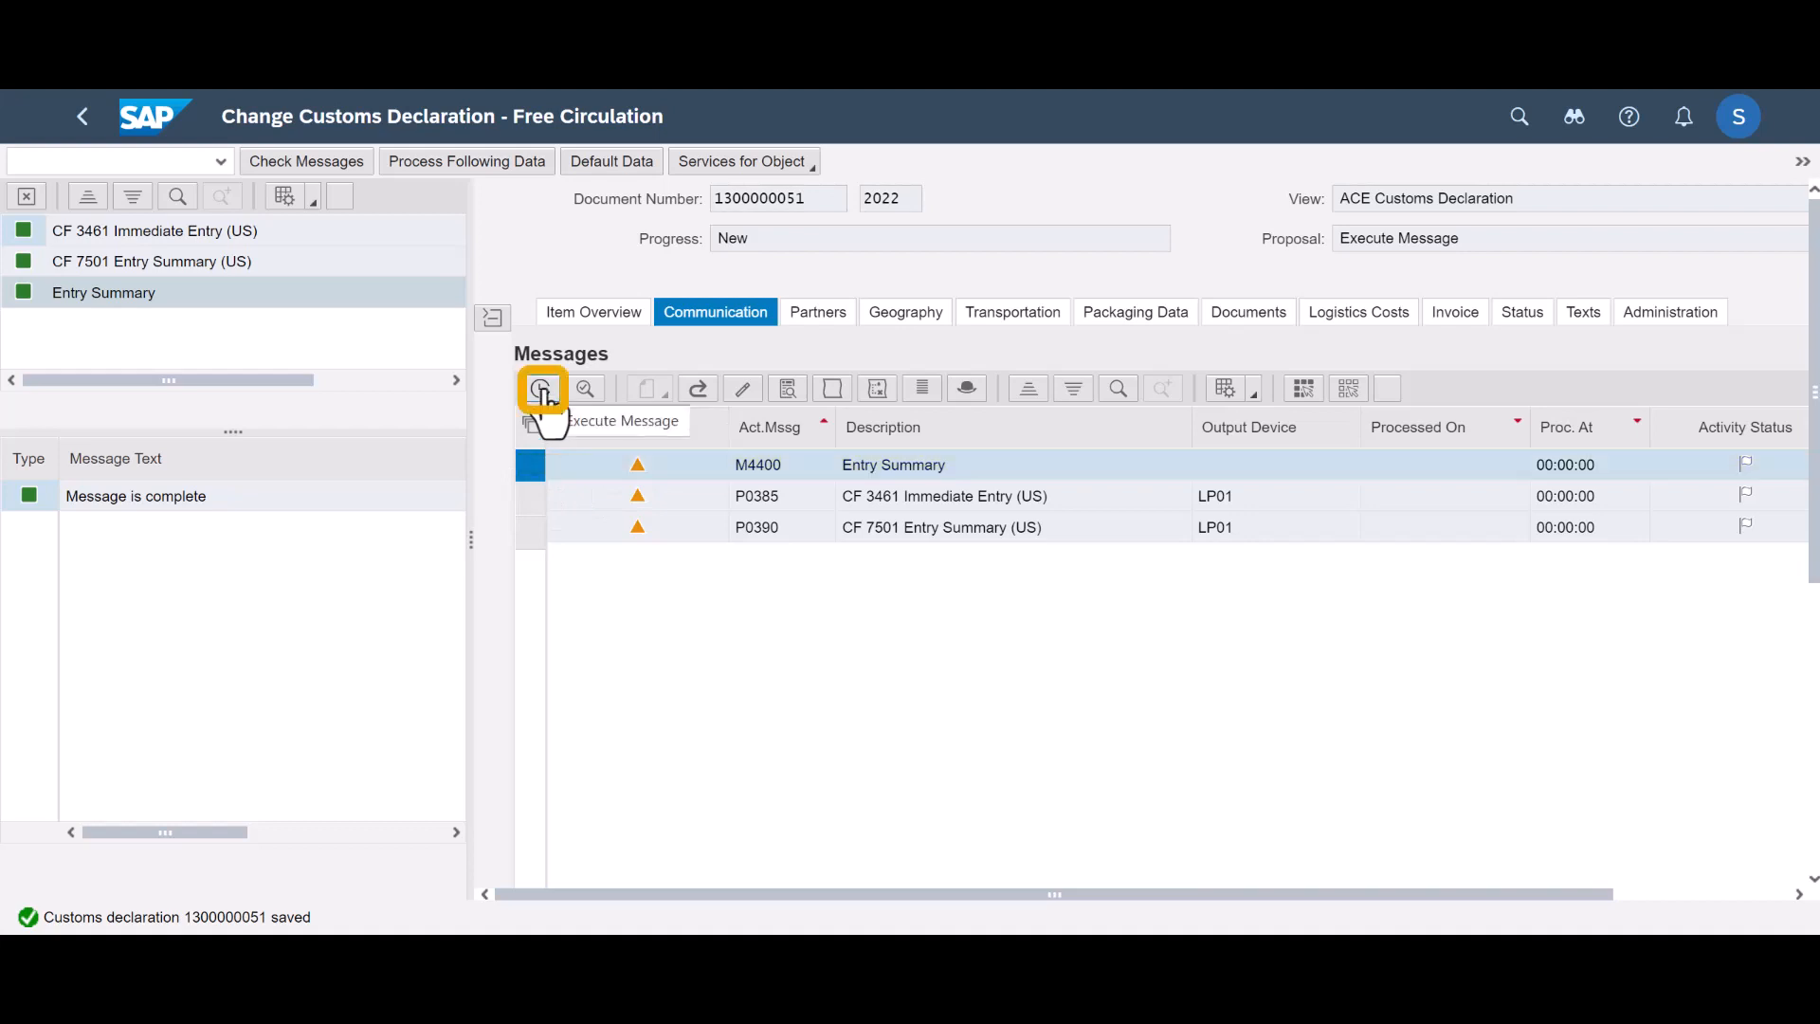
left_click(541, 389)
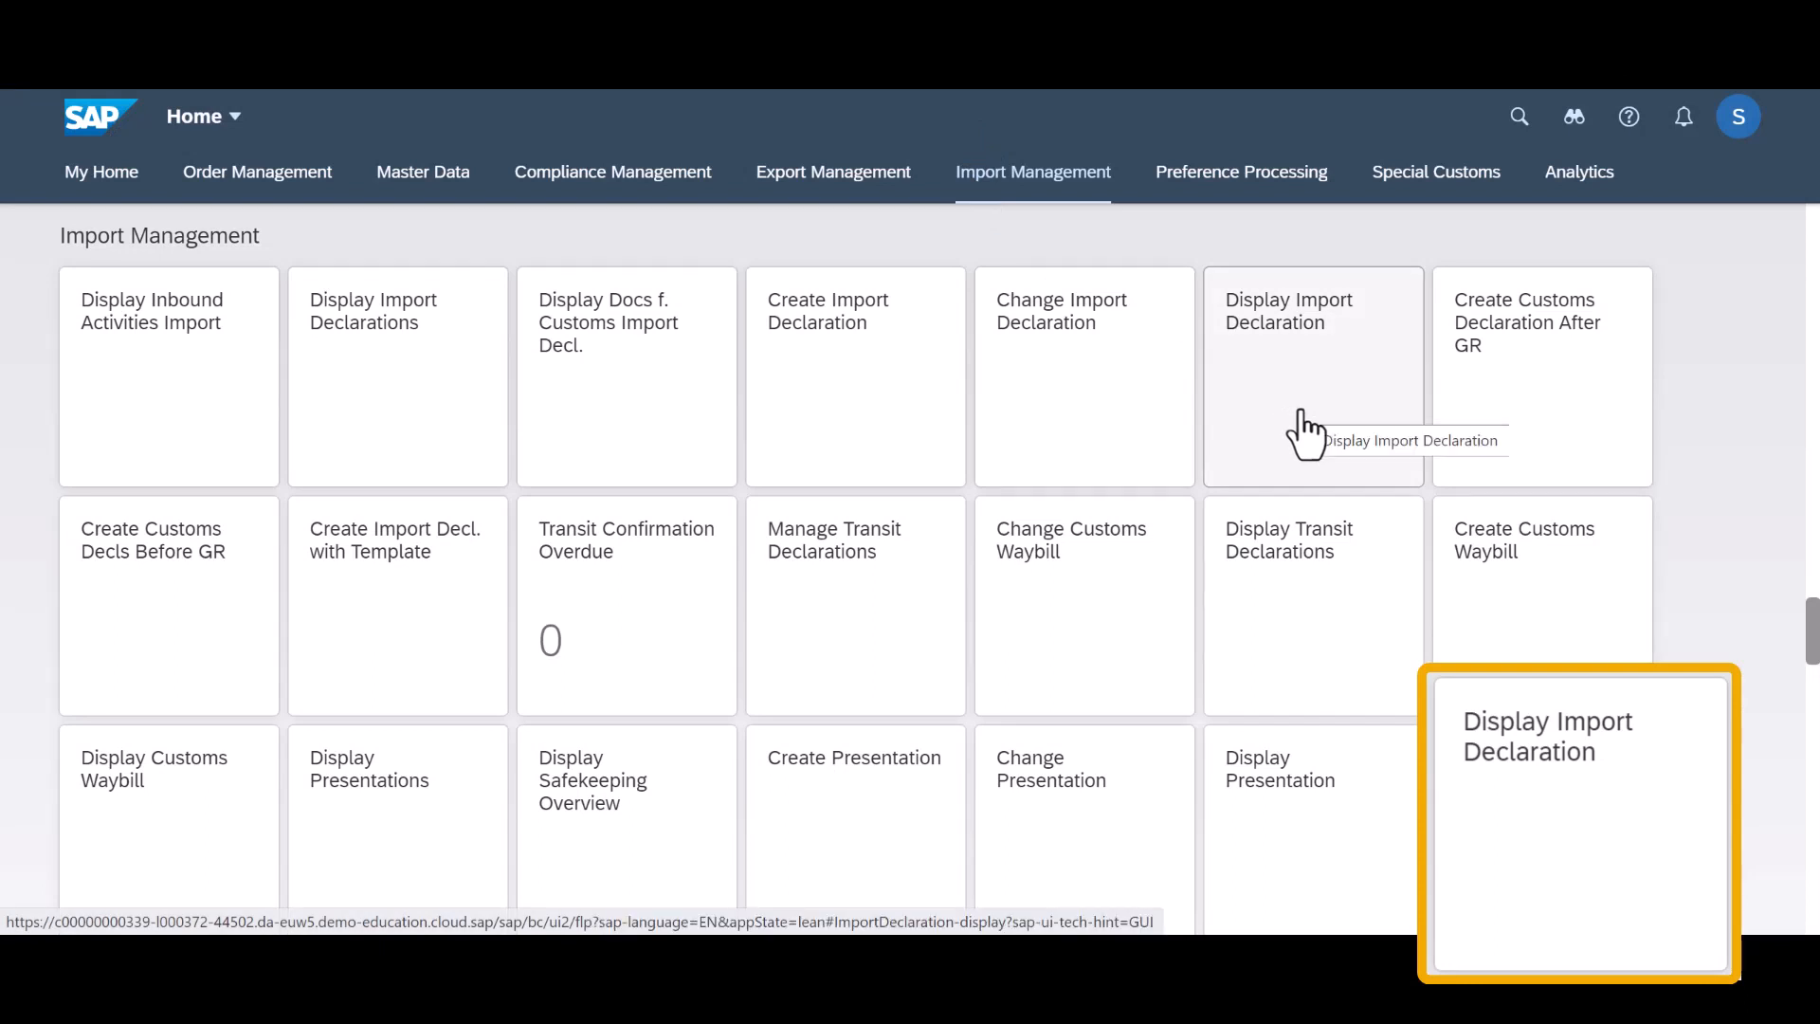
- Open the saved import declaration in display mode and show its communication messages
left_click(1305, 434)
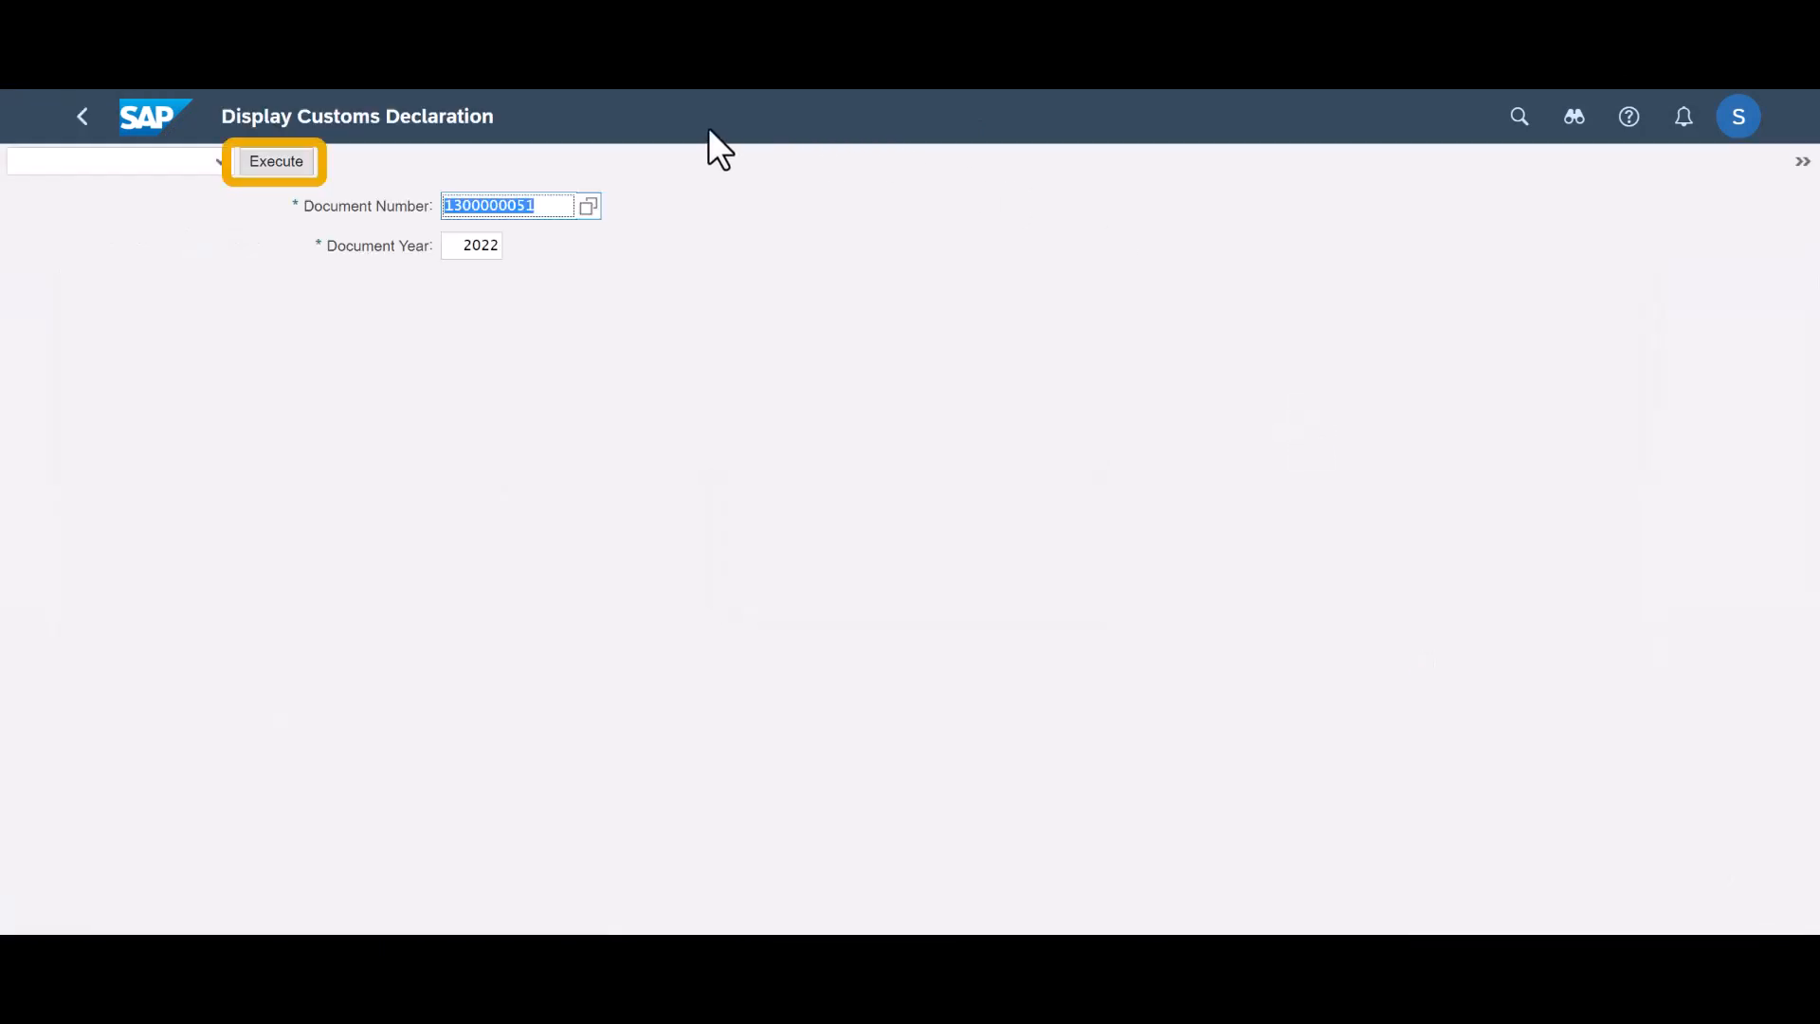
left_click(287, 169)
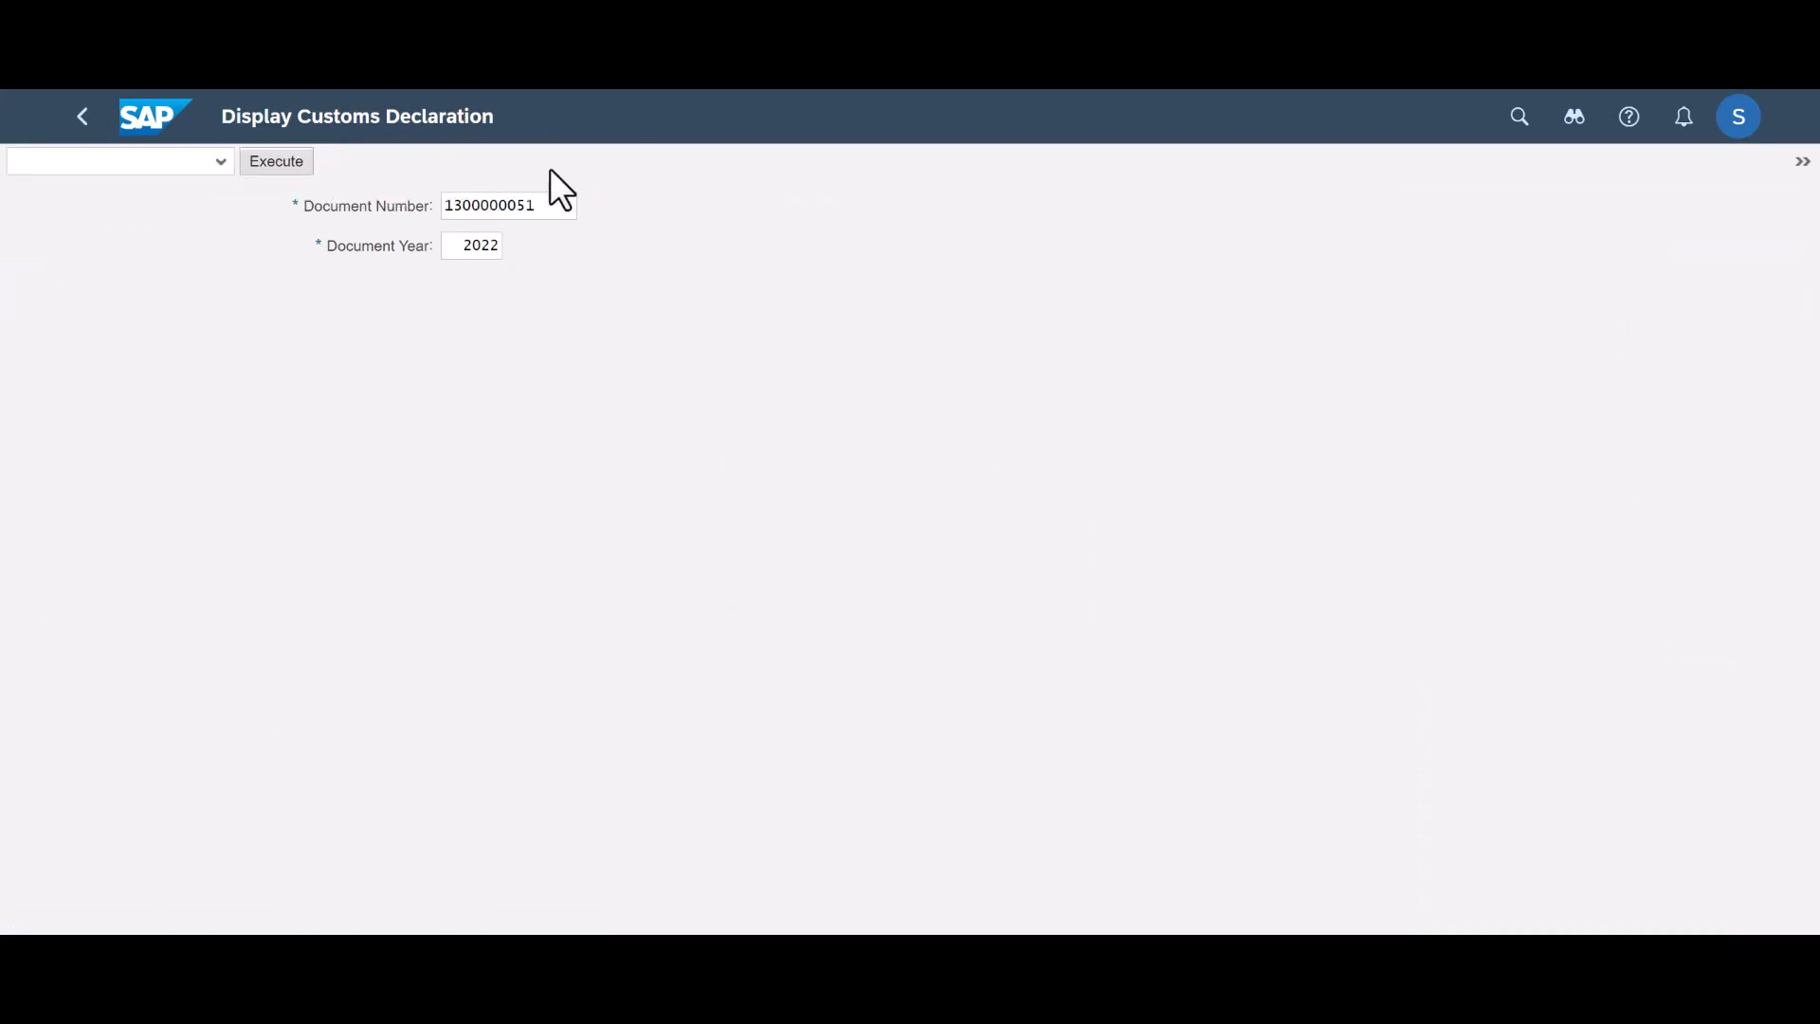
left_click(268, 322)
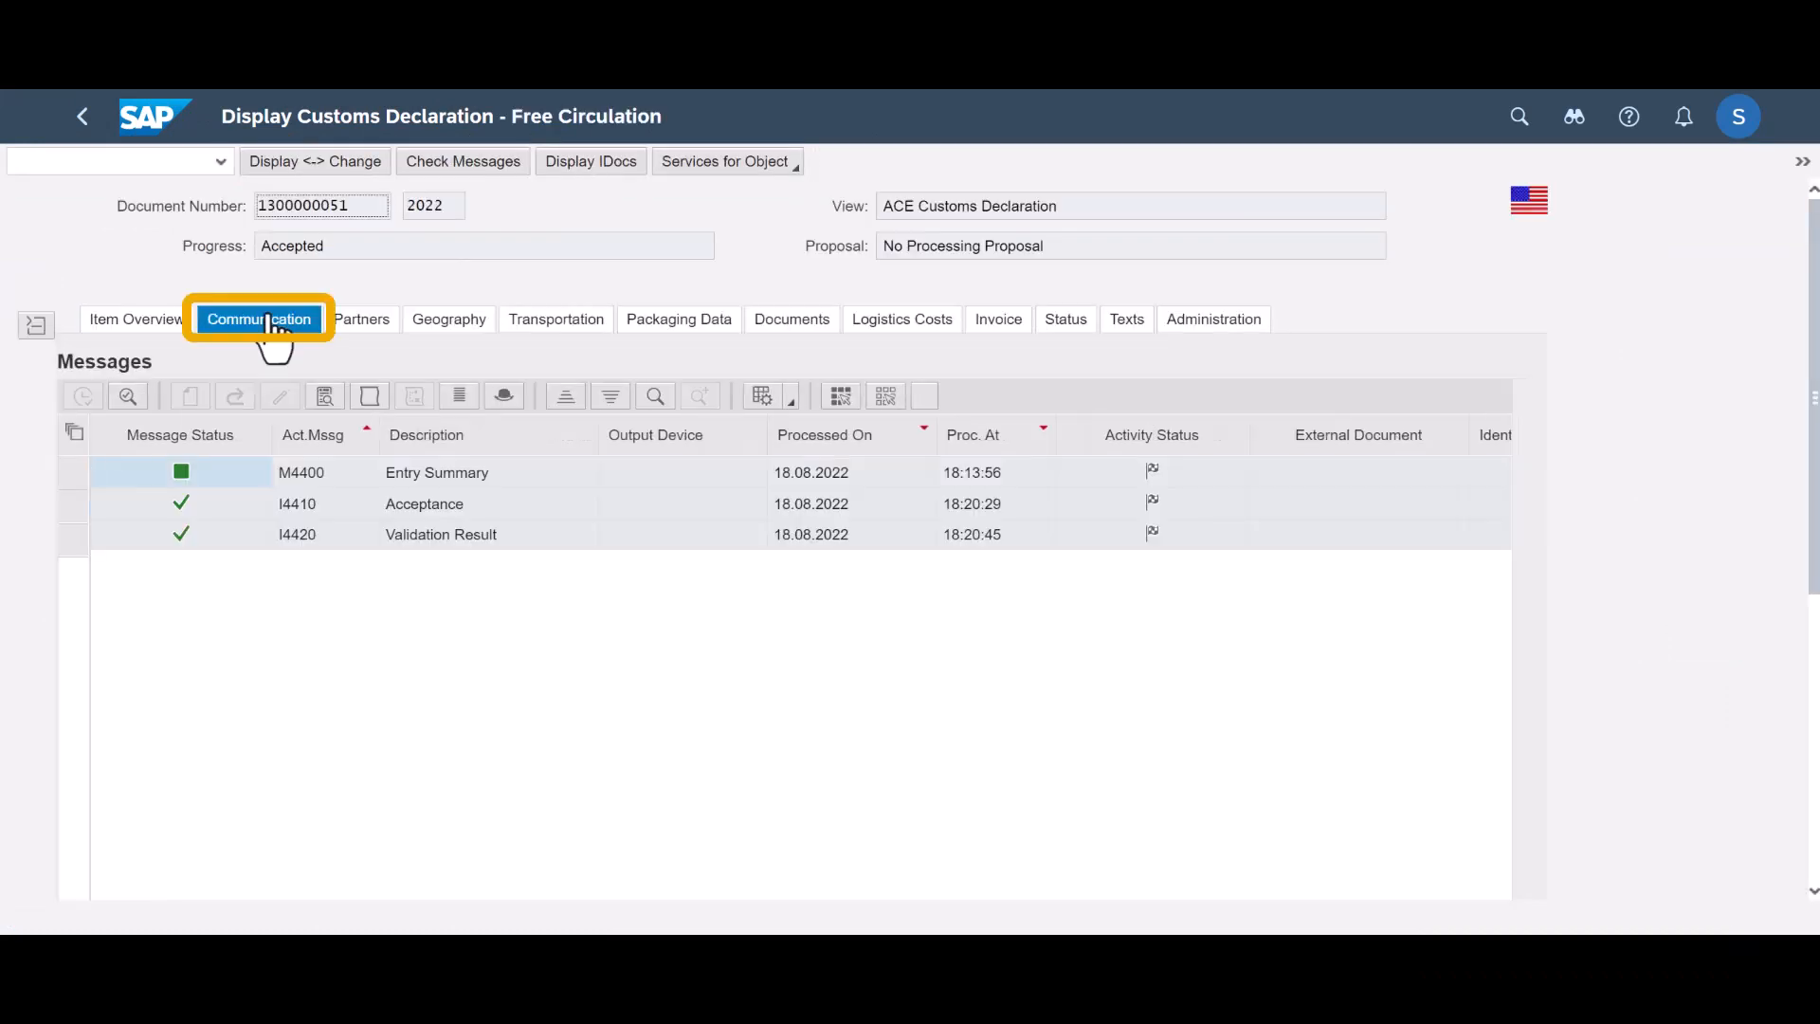
- Examine the processing logs of the Acceptance and Validation Result messages, and display the declaration's status history
left_click(73, 503)
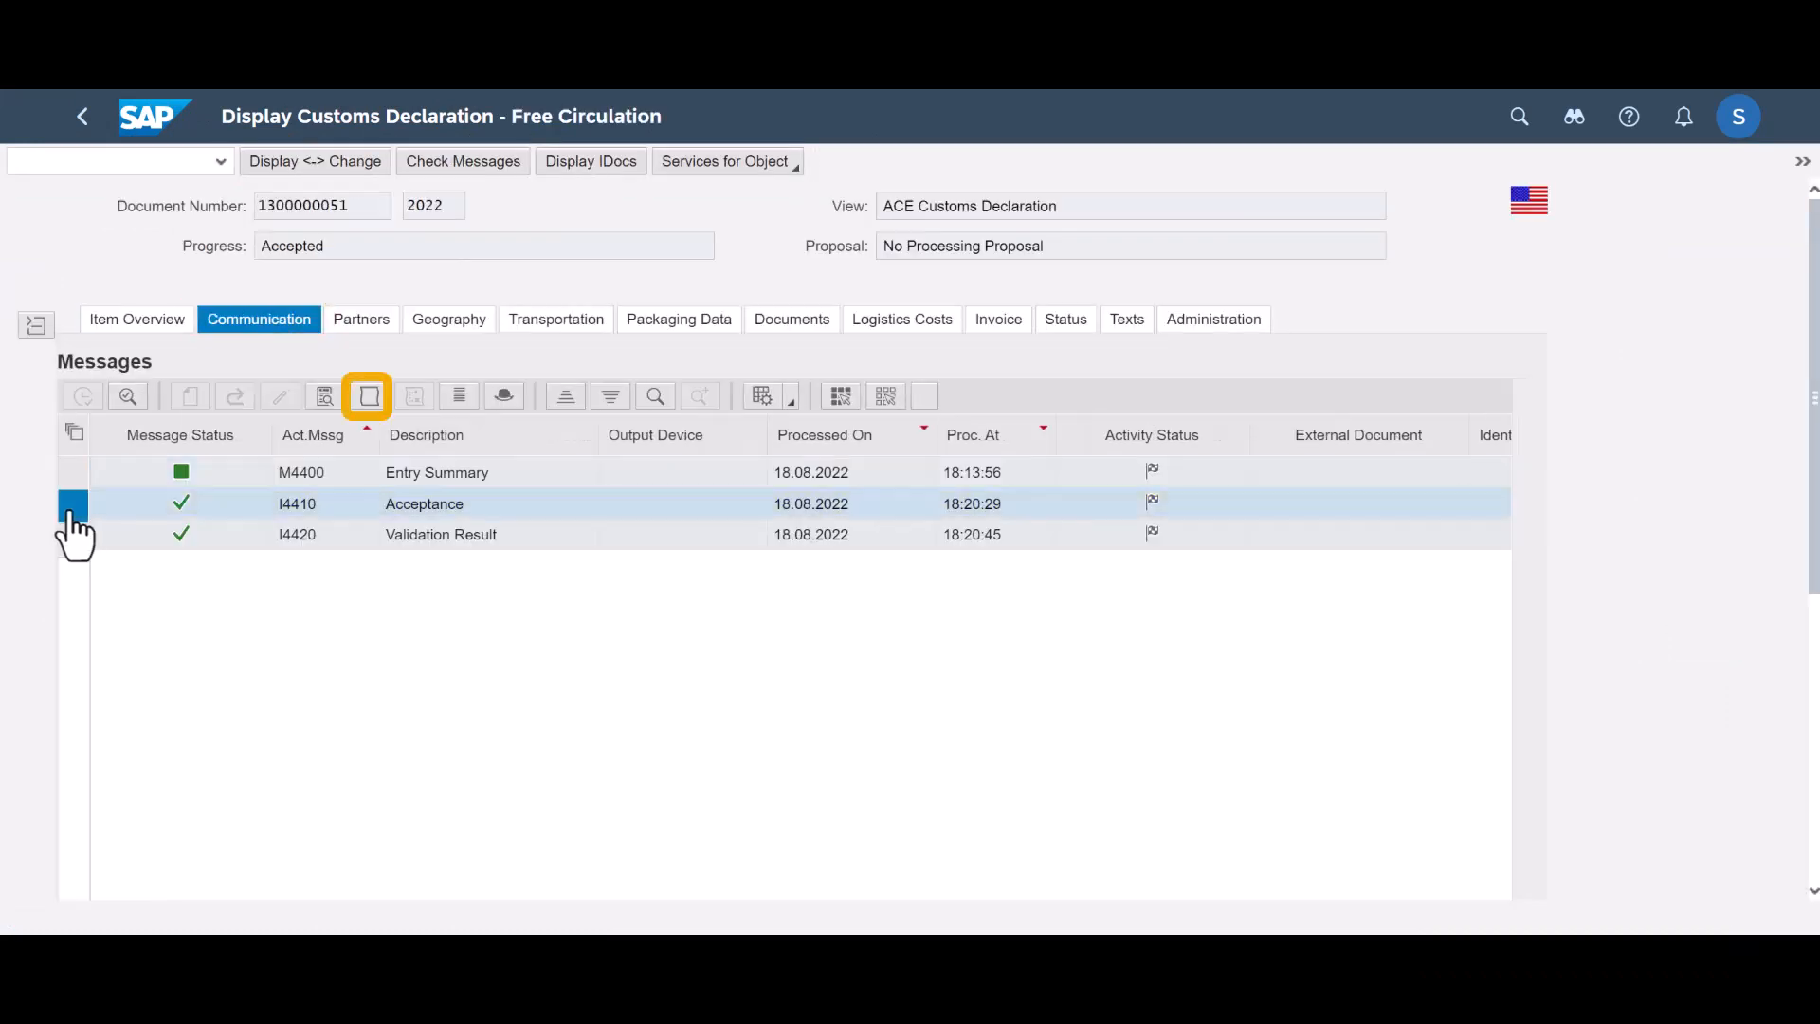
left_click(369, 396)
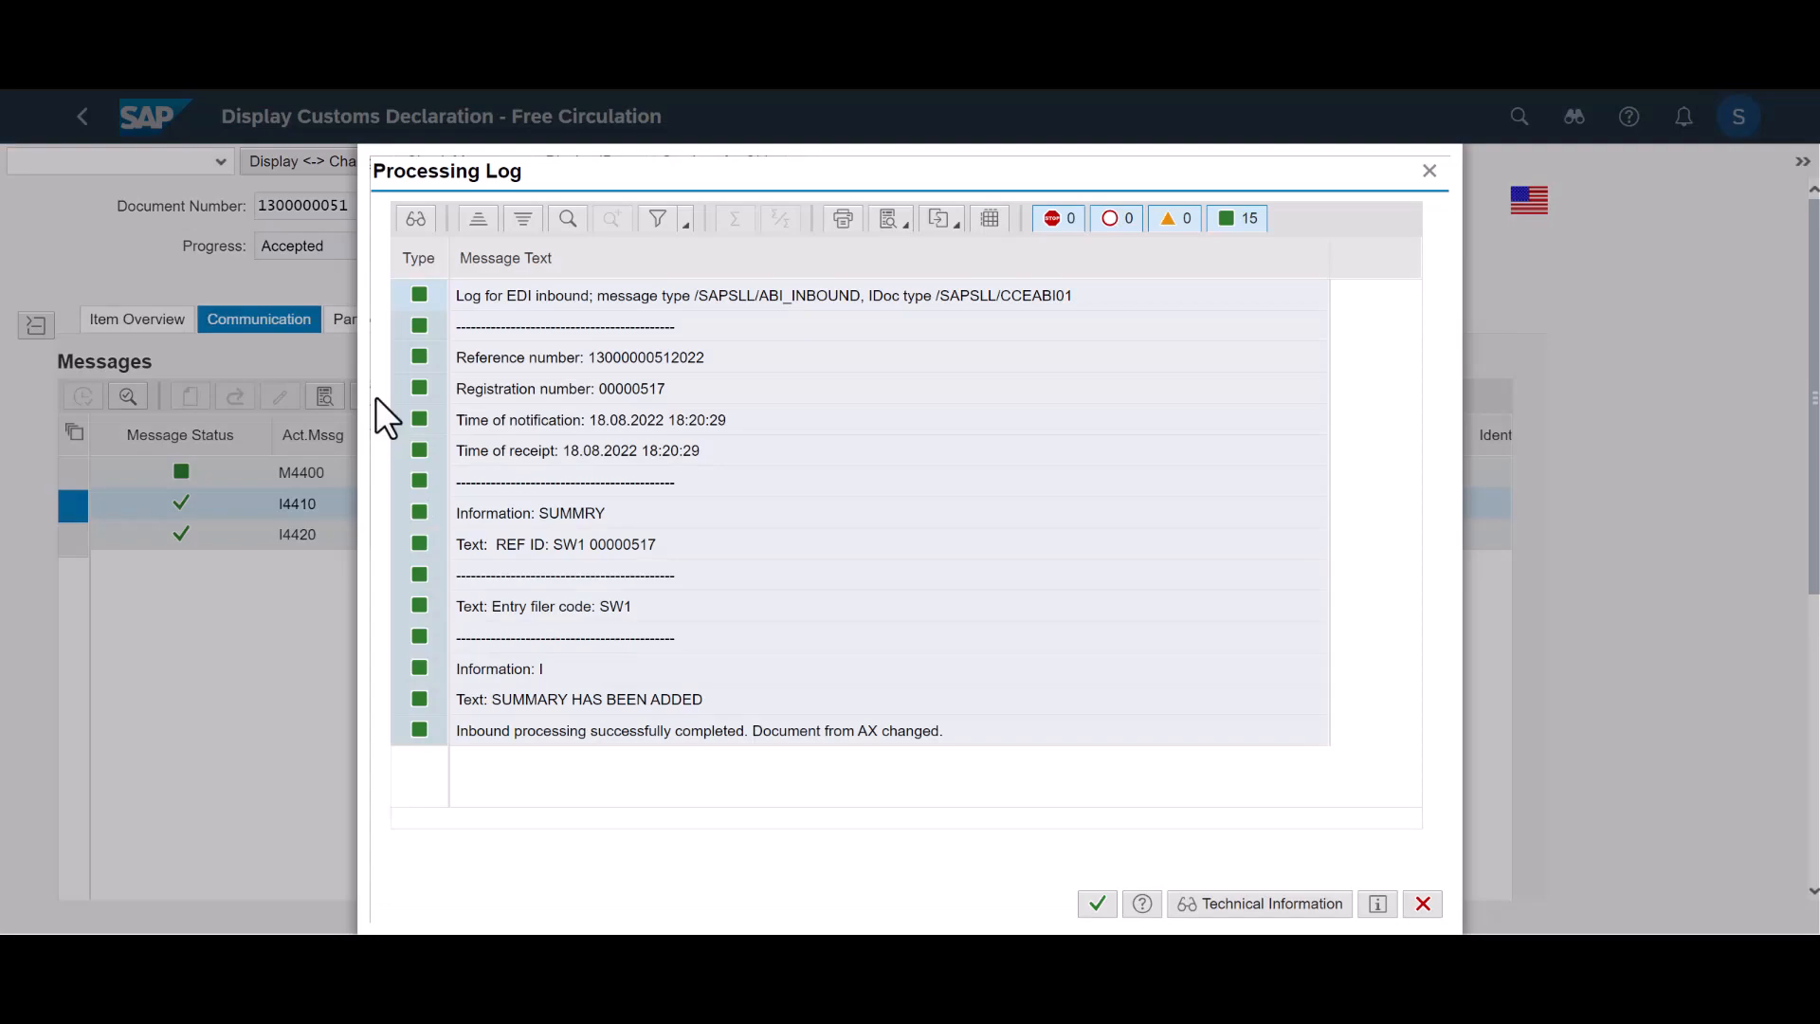
left_click(1097, 903)
left_click(73, 533)
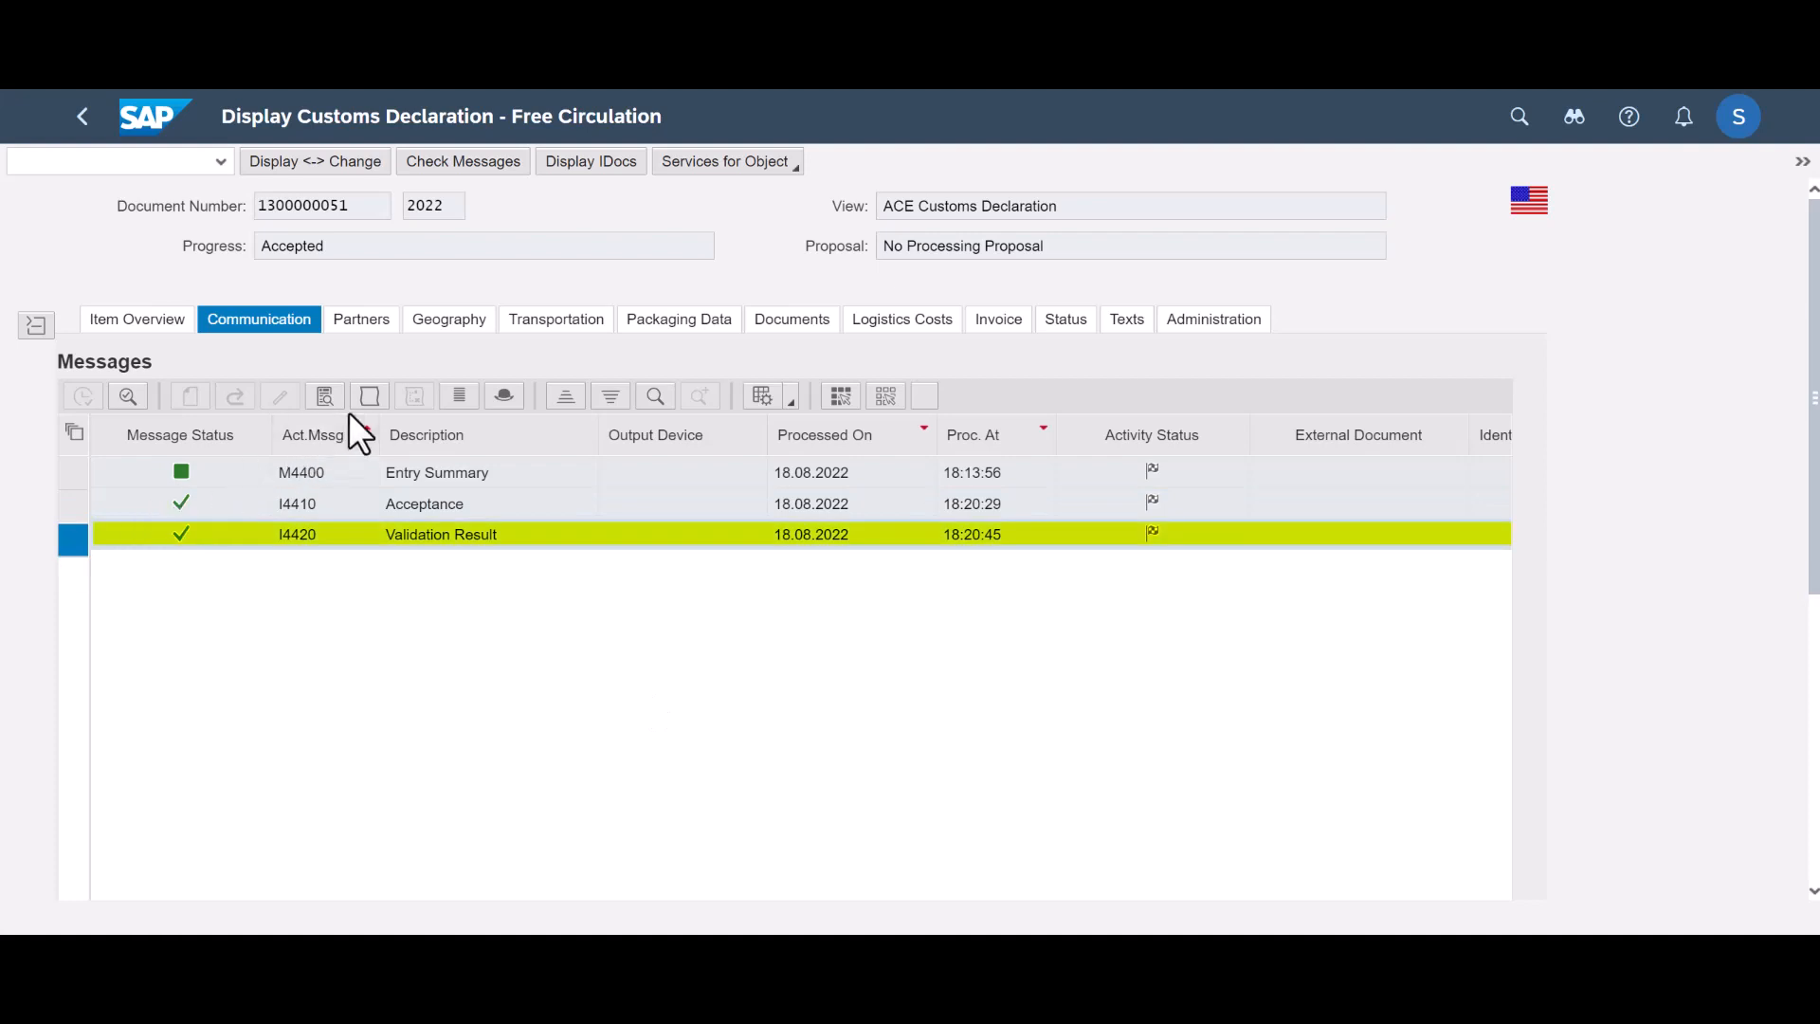
left_click(369, 396)
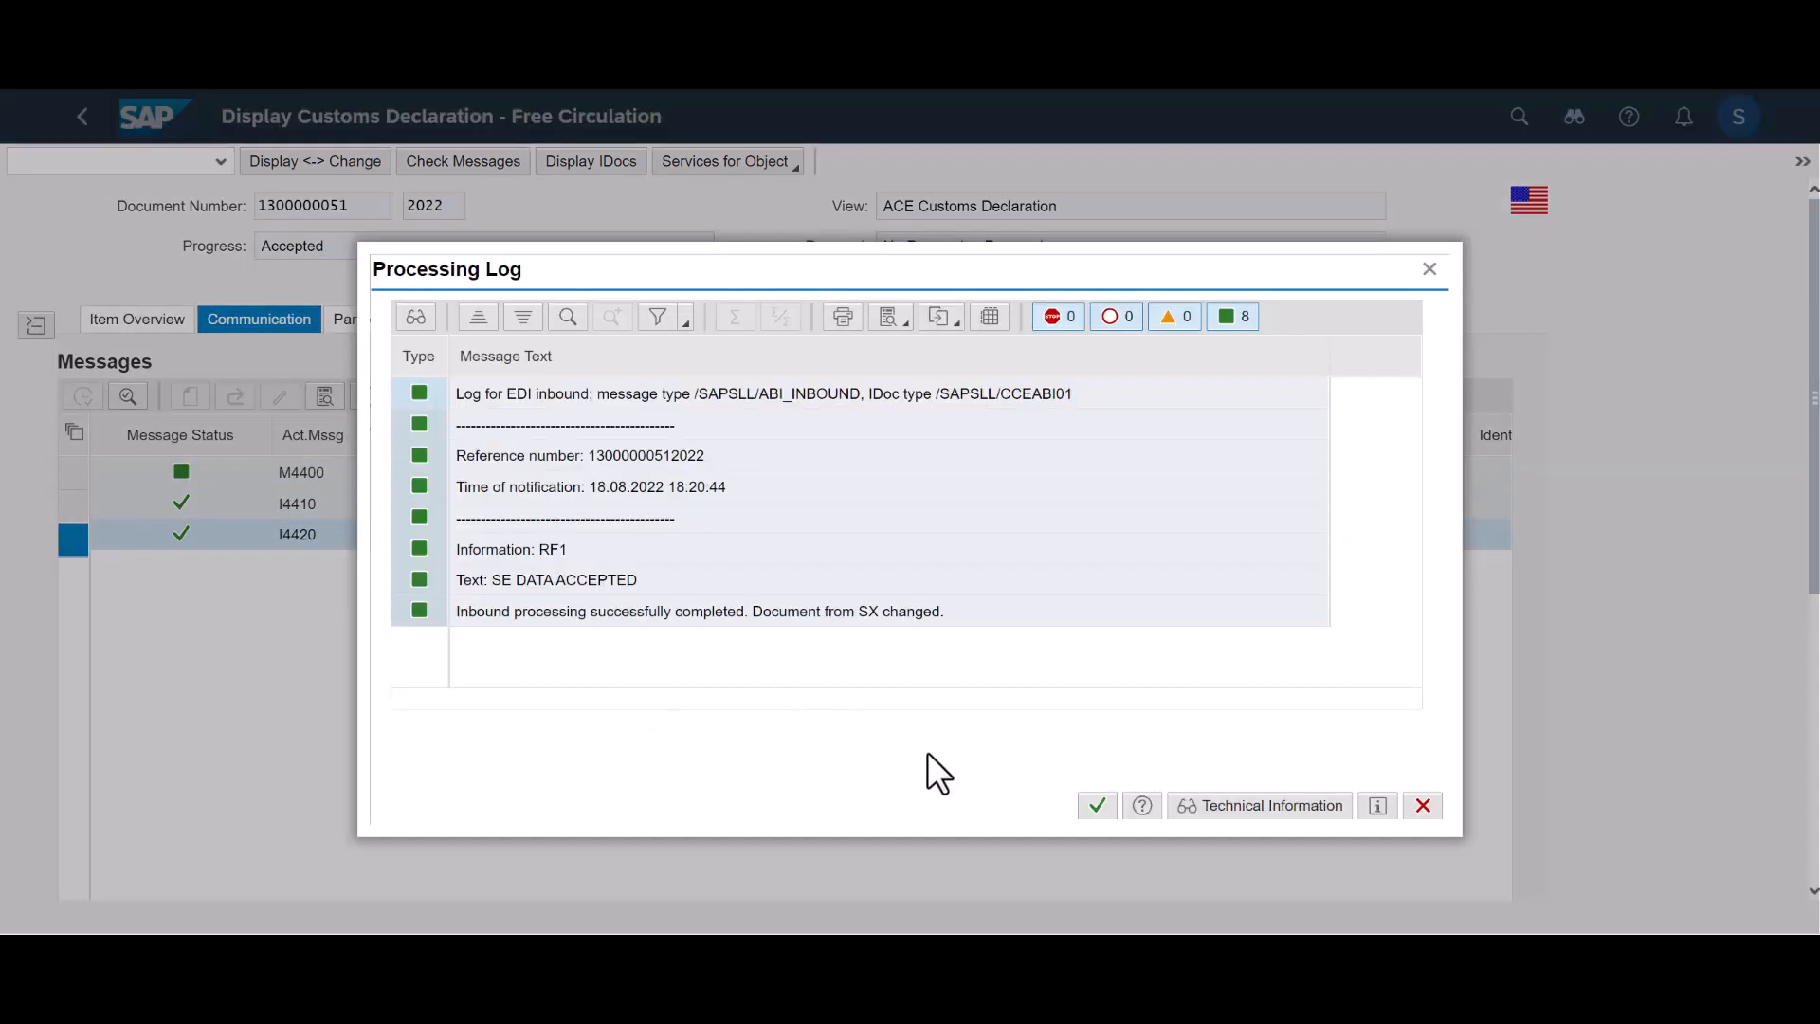
left_click(1097, 807)
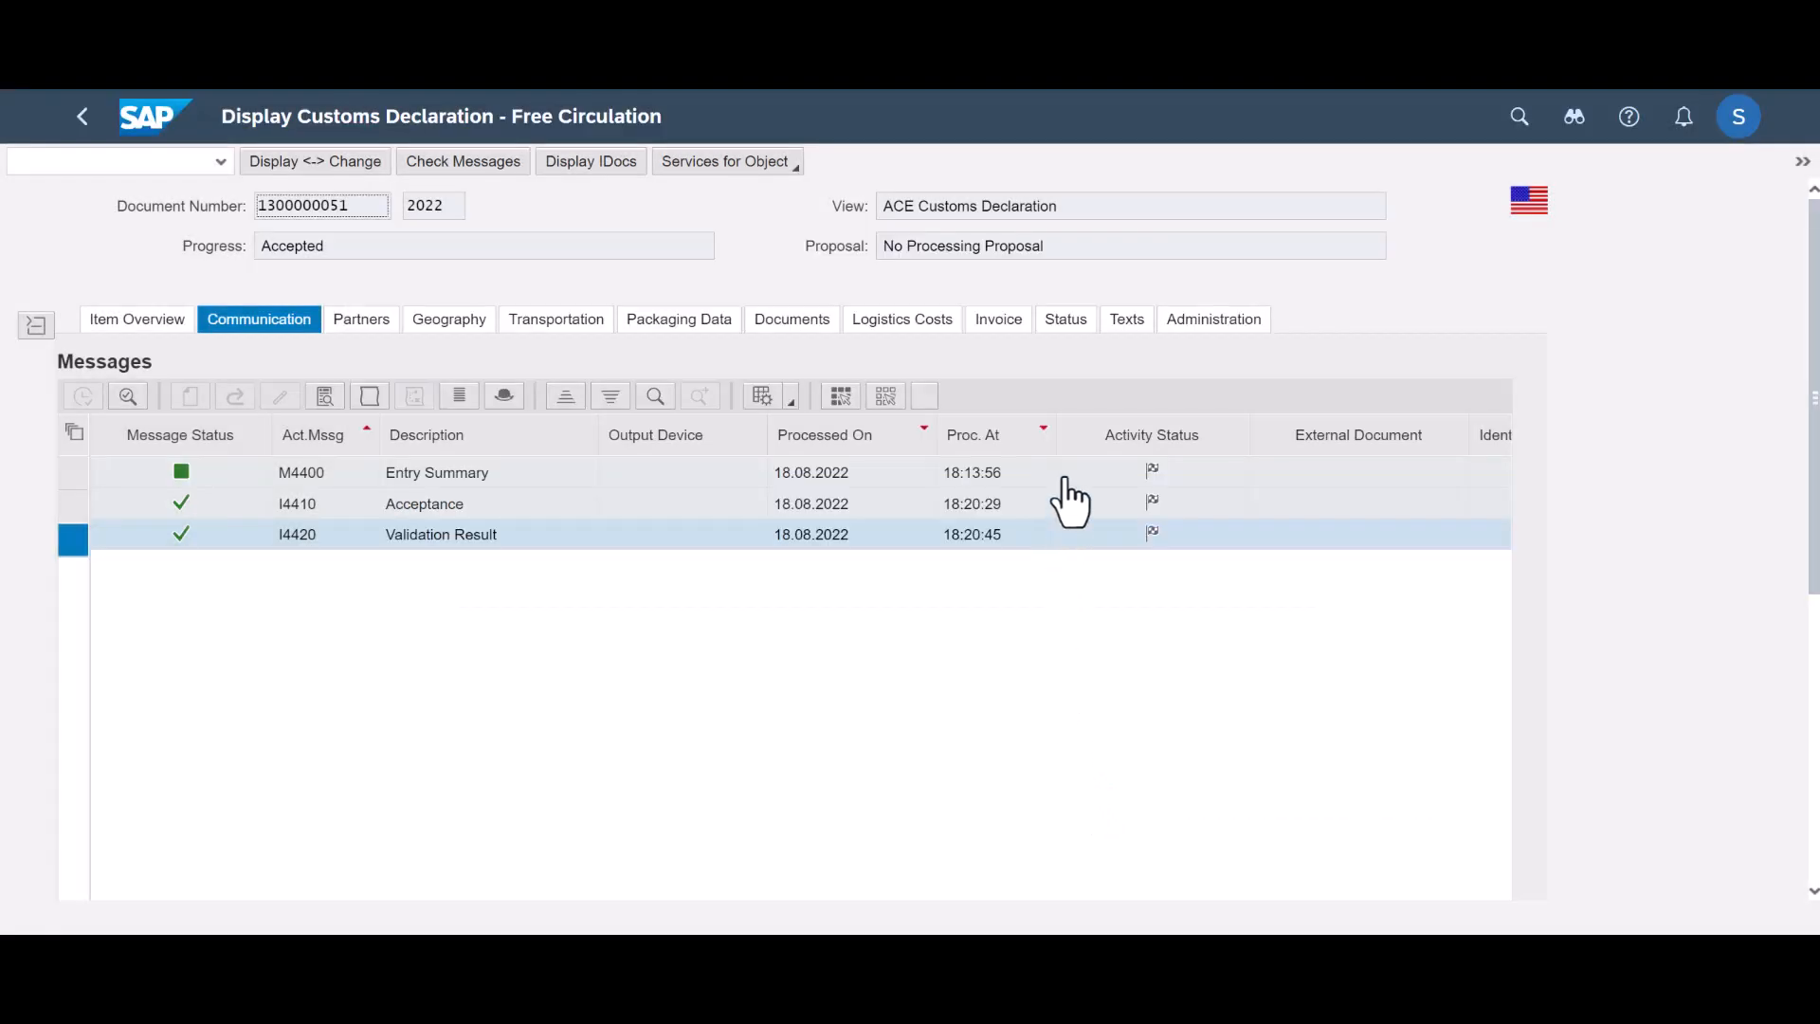
left_click(1066, 322)
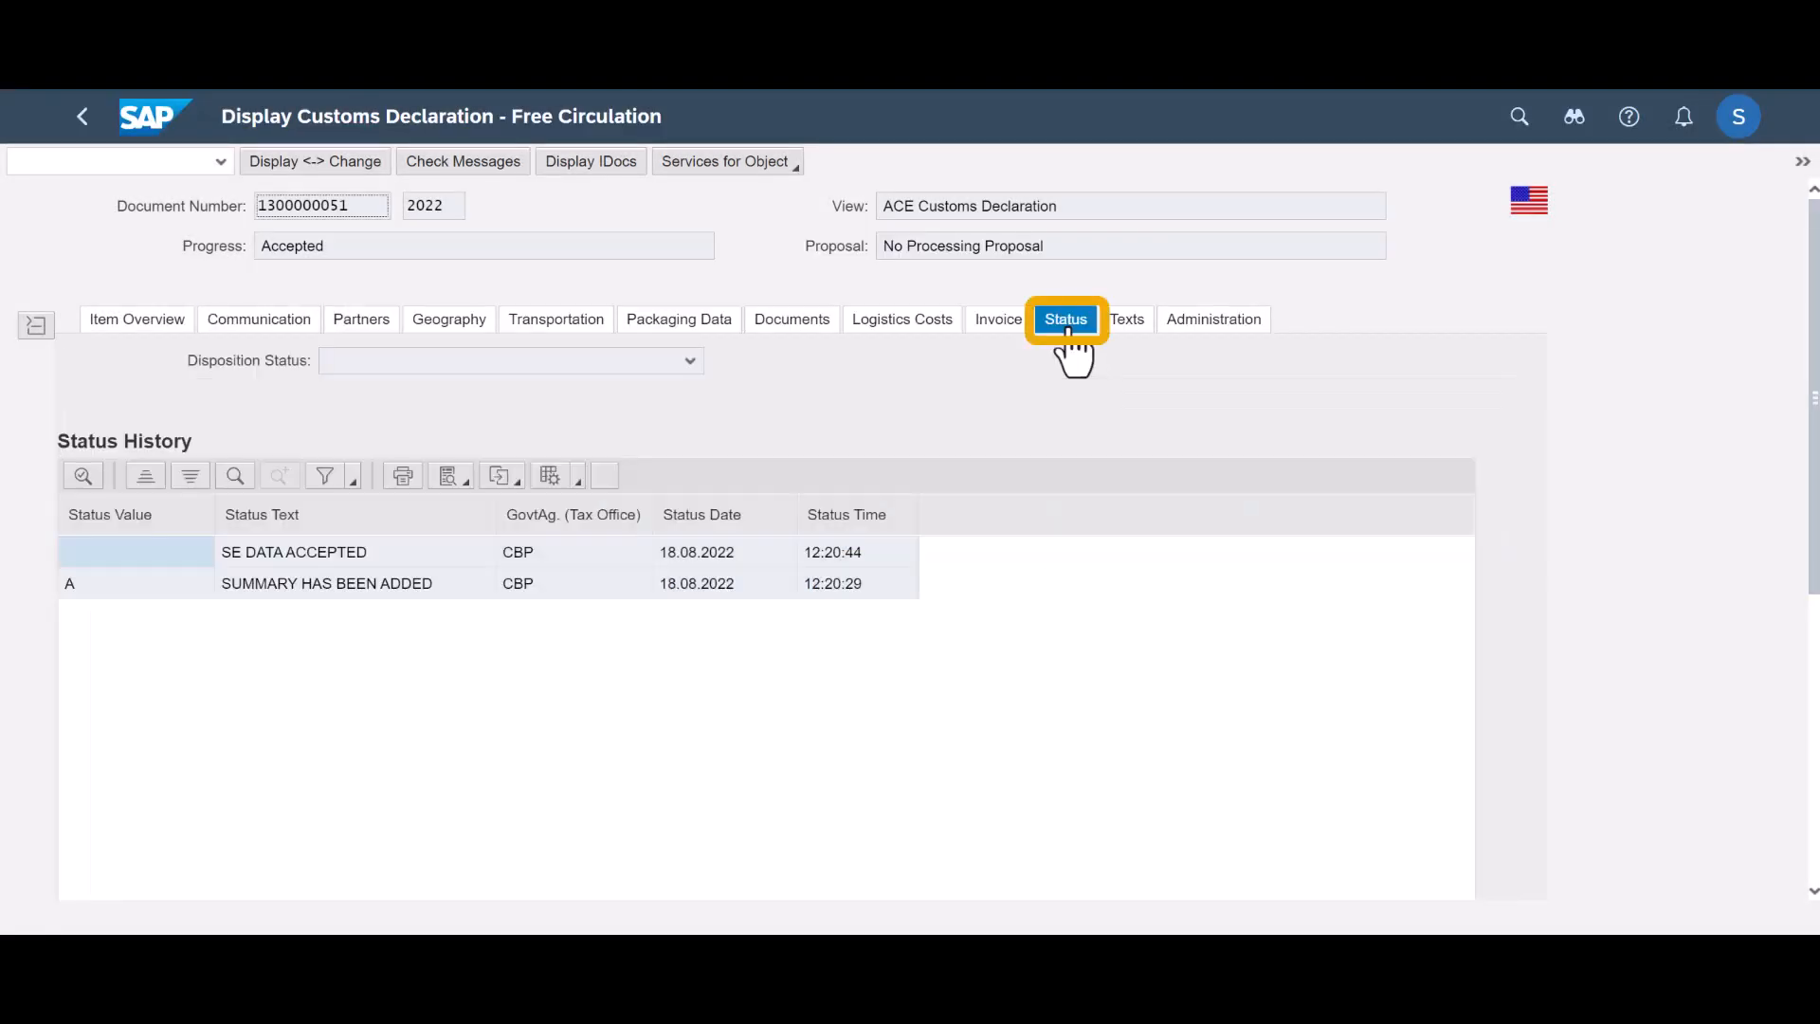